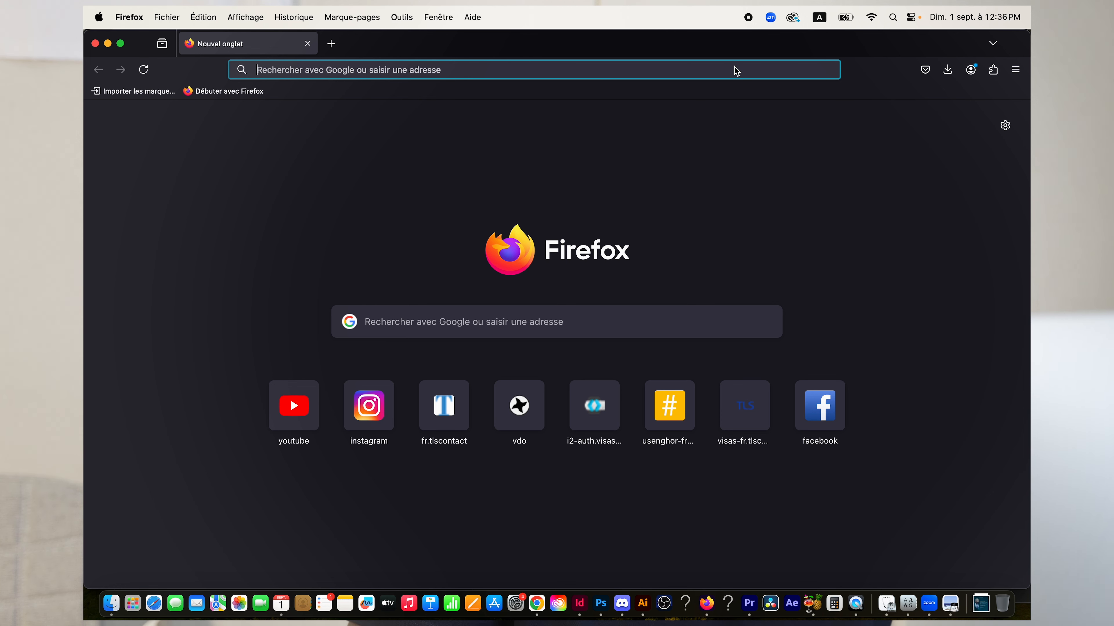
Search the web for 'google drive' from the Firefox address bar and review the results.
left_click(704, 74)
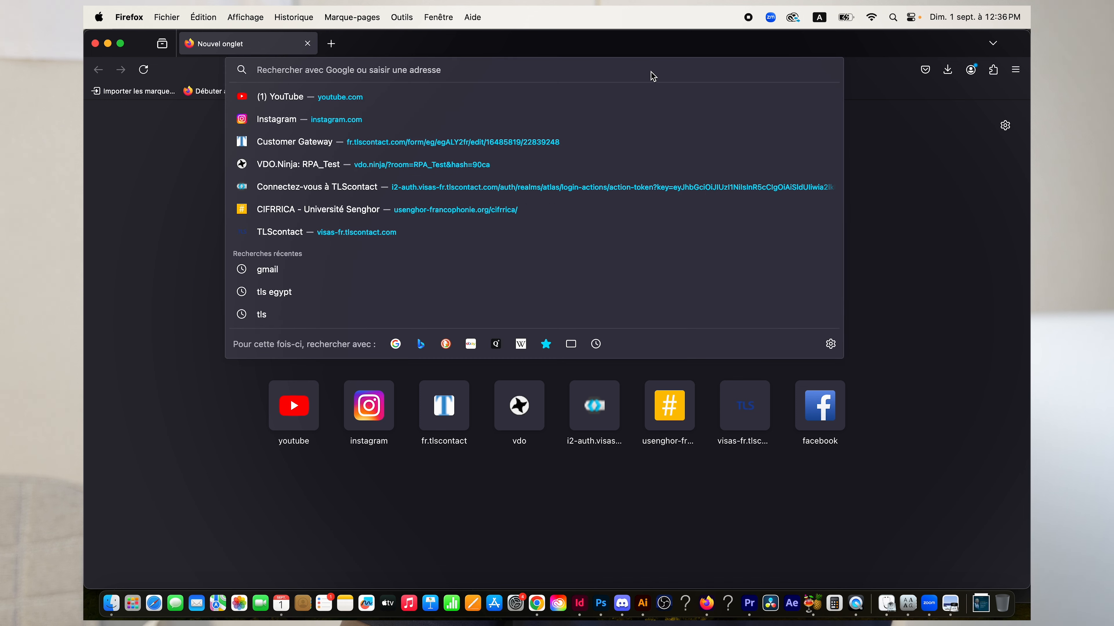
left_click(180, 285)
left_click(434, 69)
type("drive")
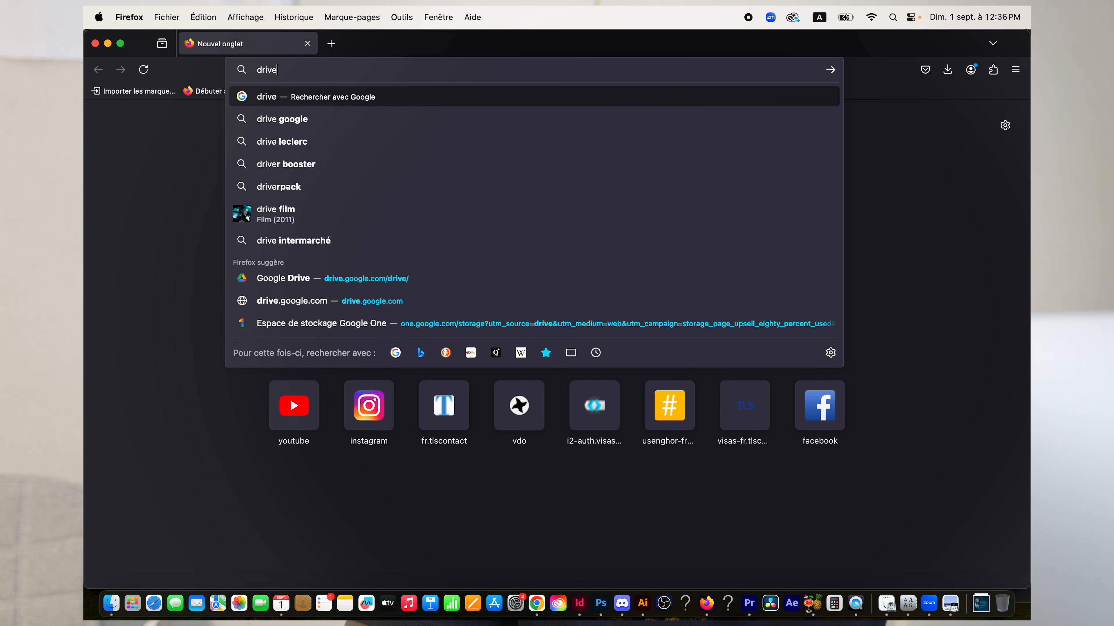
key("BackSpace")
key("BackSpace")
key("BackSpace")
key("BackSpace")
key("BackSpace")
type("google ")
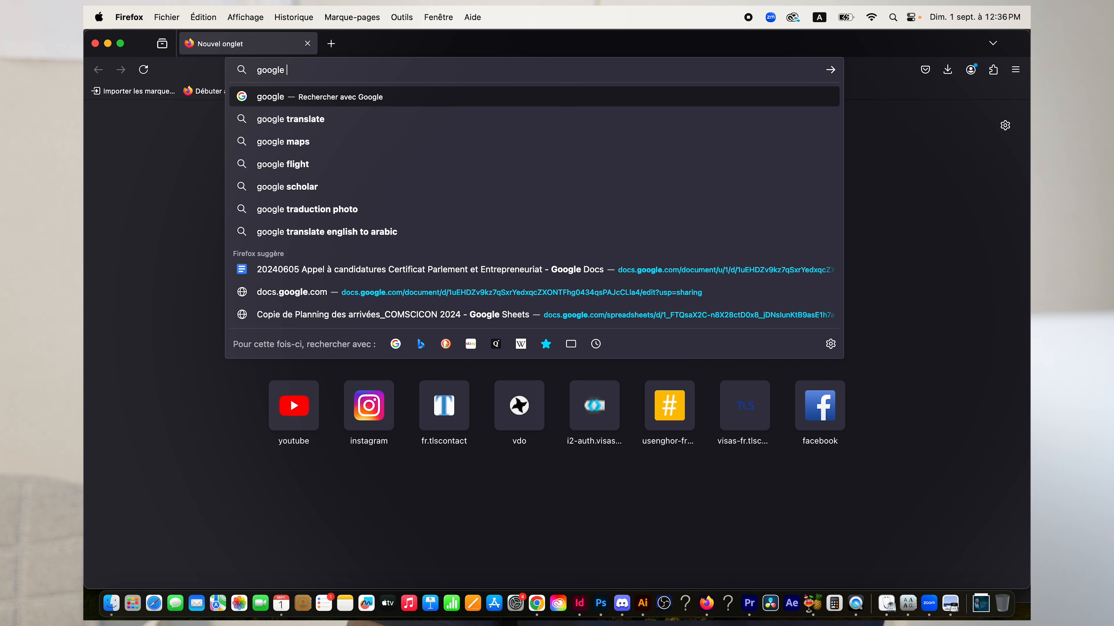
type("drive")
key("Return")
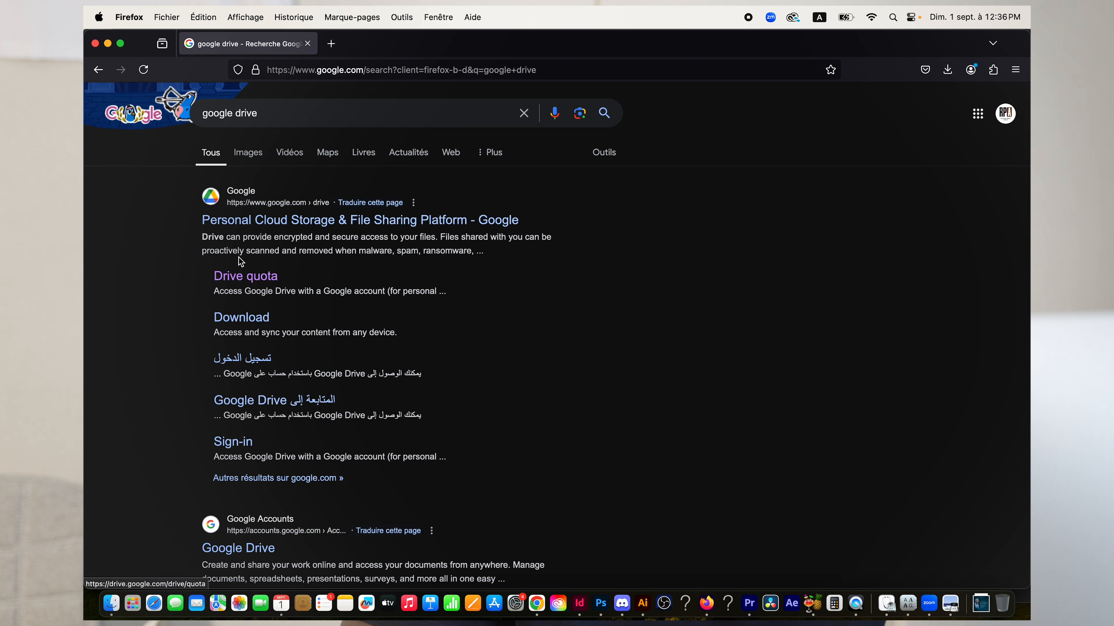
scroll(174, 356, "down", 5)
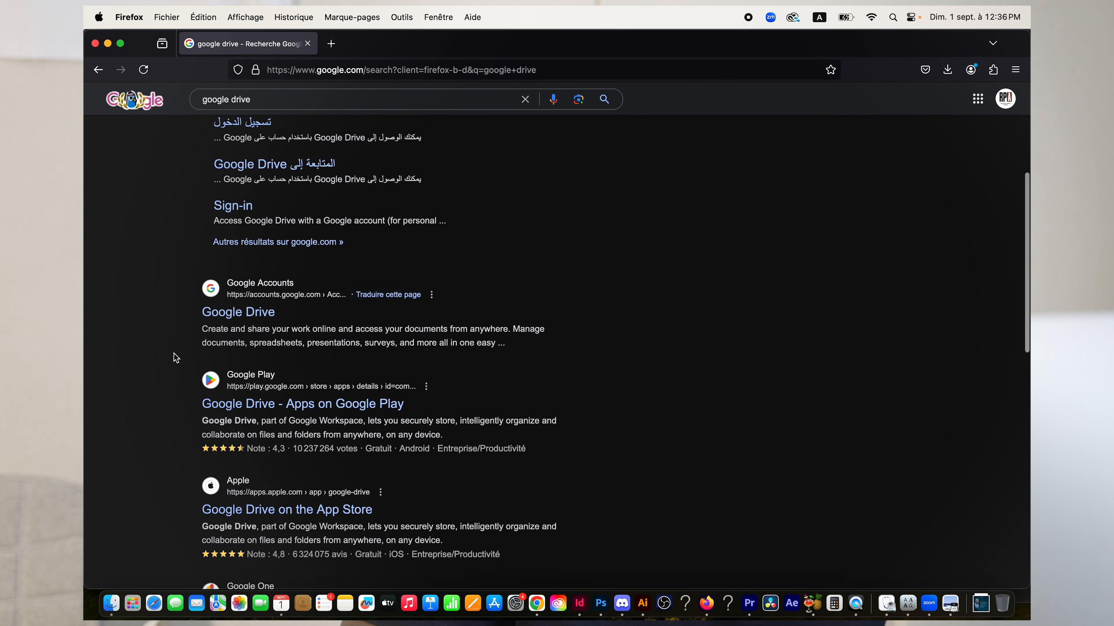
scroll(174, 356, "up", 6)
Open the 'Personal Cloud Storage & File Sharing Platform - Google' result.
left_click(268, 220)
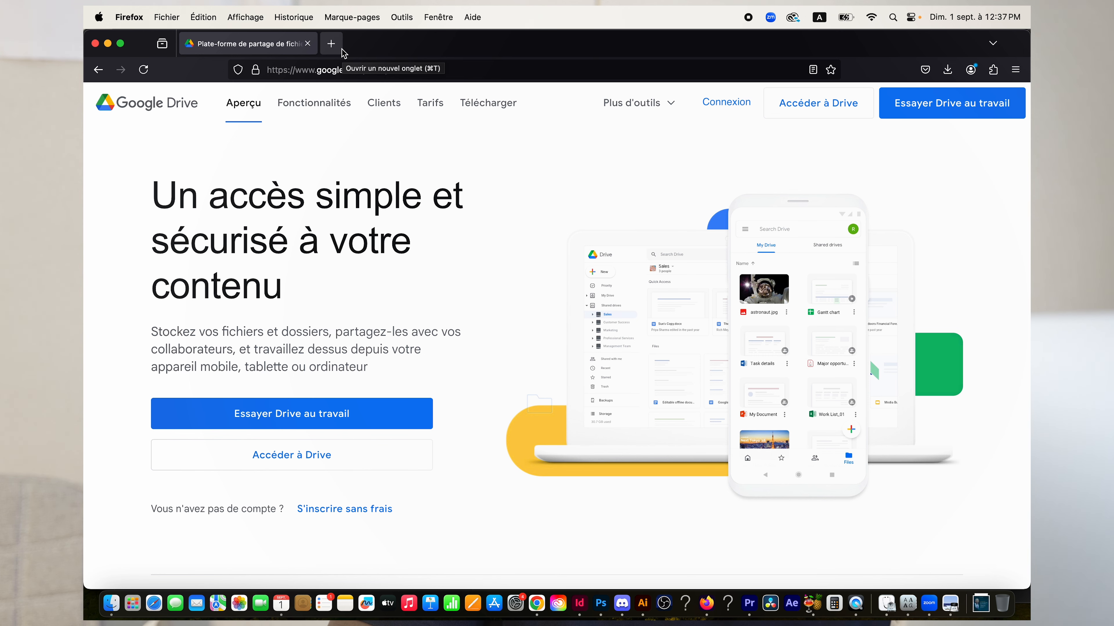
In a new tab, search for 'gmail' and open the Gmail inbox from the results.
left_click(331, 44)
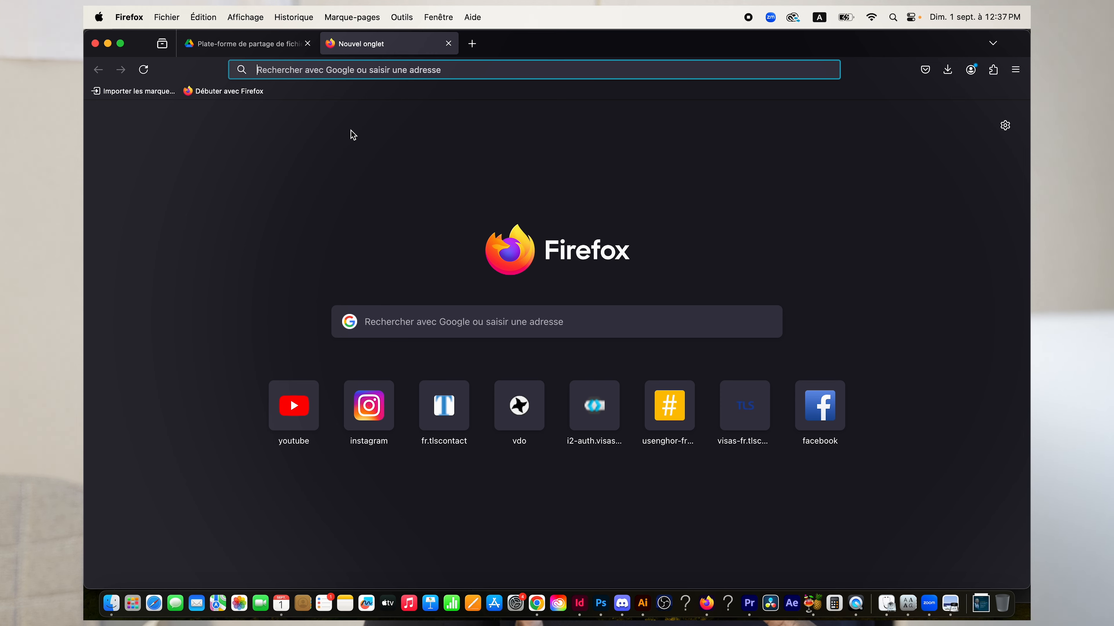
type("gmail")
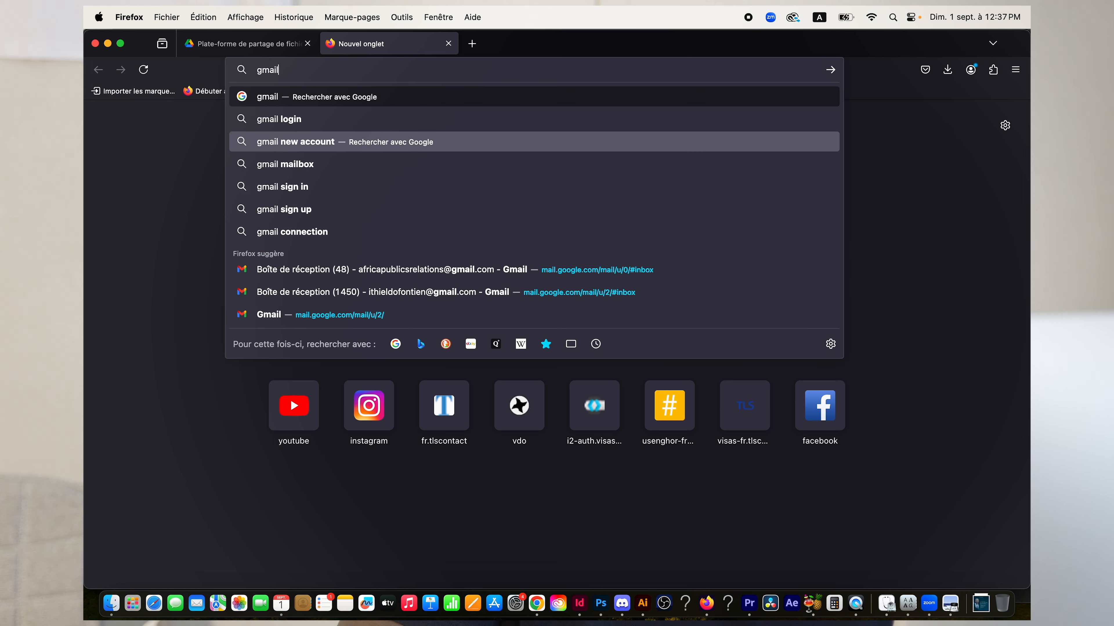
key("Return")
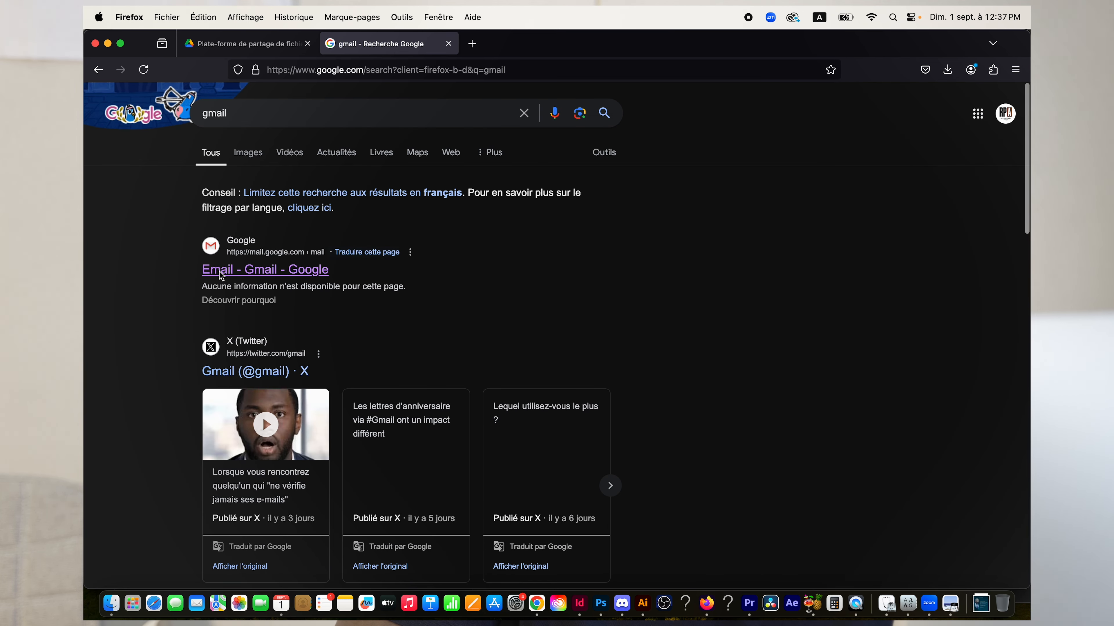
left_click(220, 271)
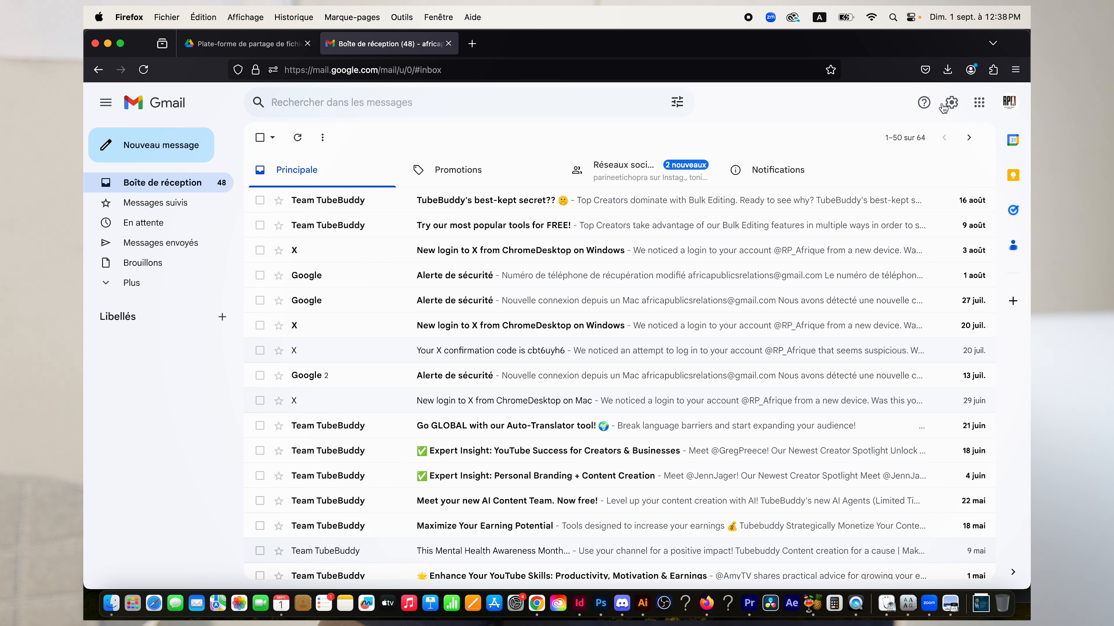
Browse the Google apps list and reload Gmail from it.
left_click(979, 103)
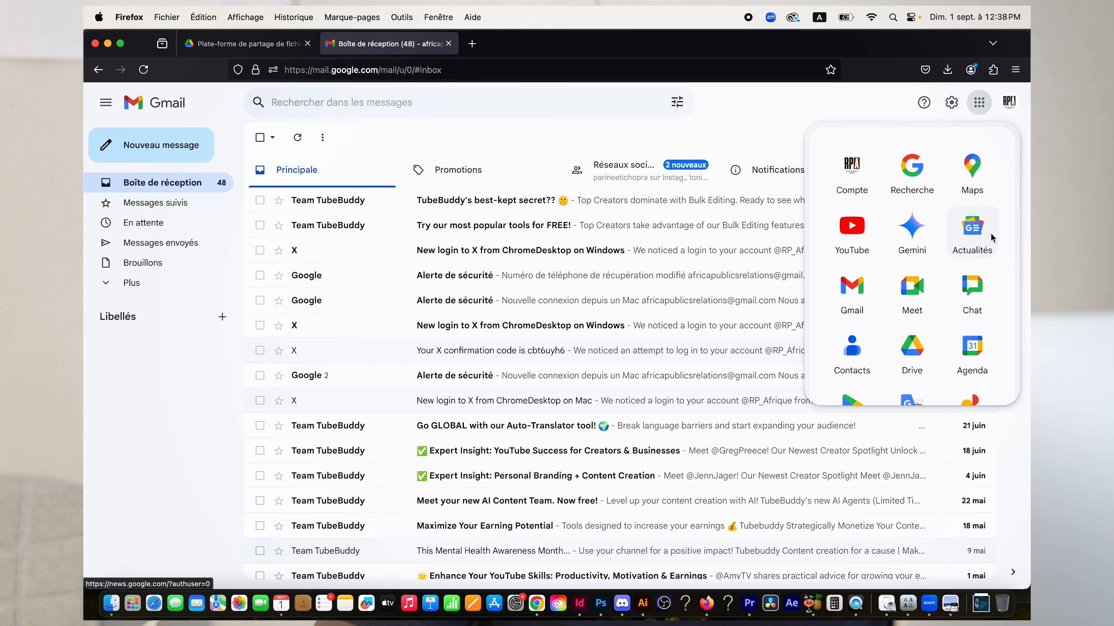
scroll(994, 251, "down", 5)
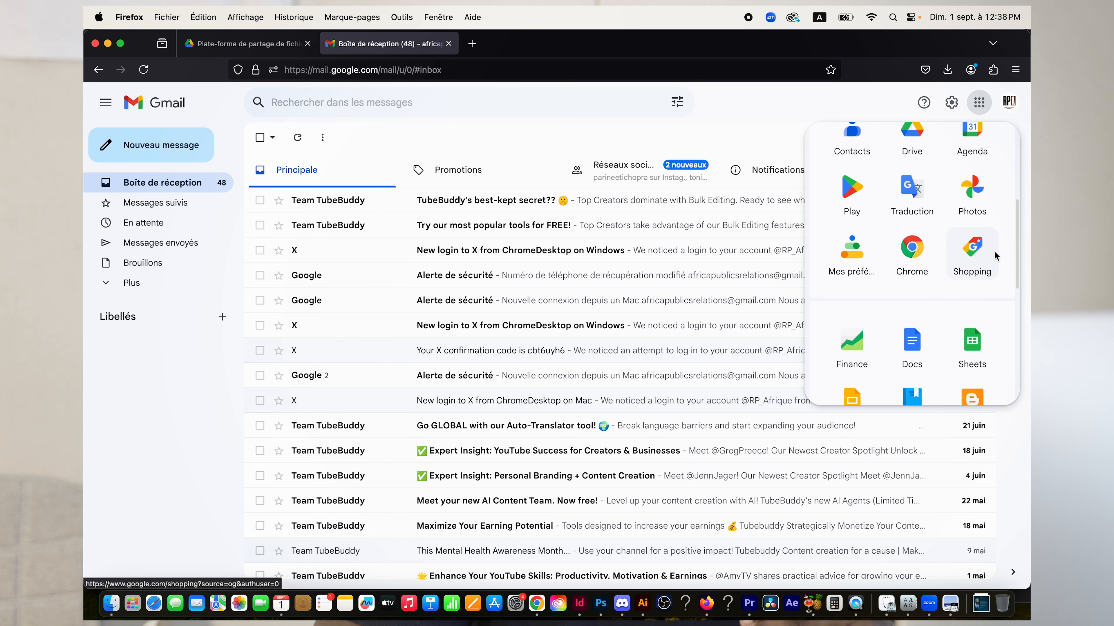
scroll(995, 255, "down", 6)
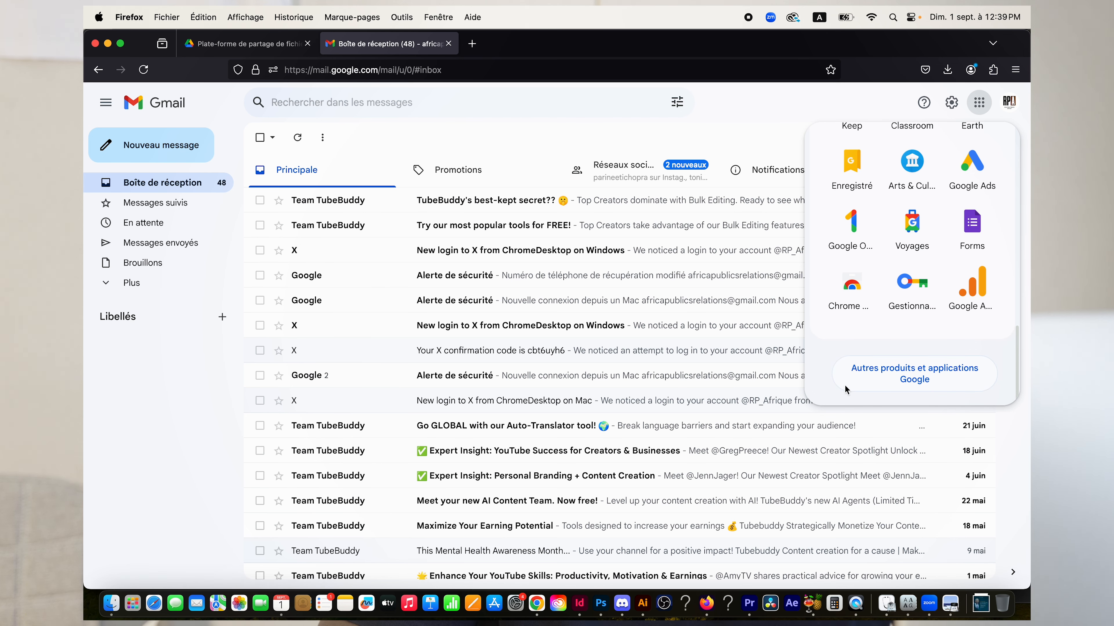
scroll(987, 231, "up", 8)
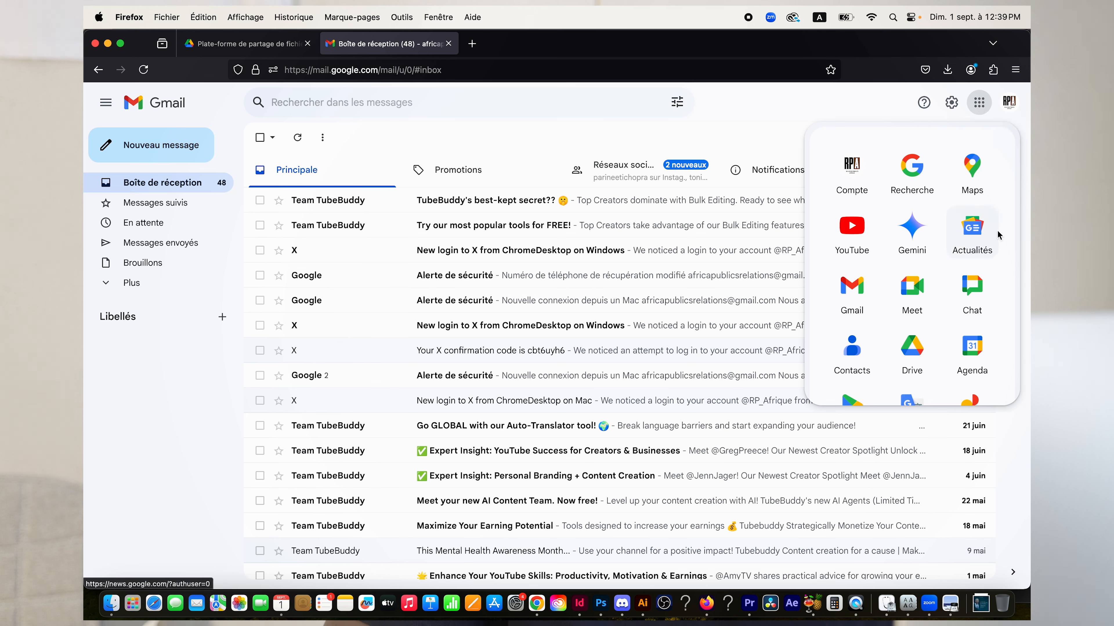
scroll(997, 236, "down", 1)
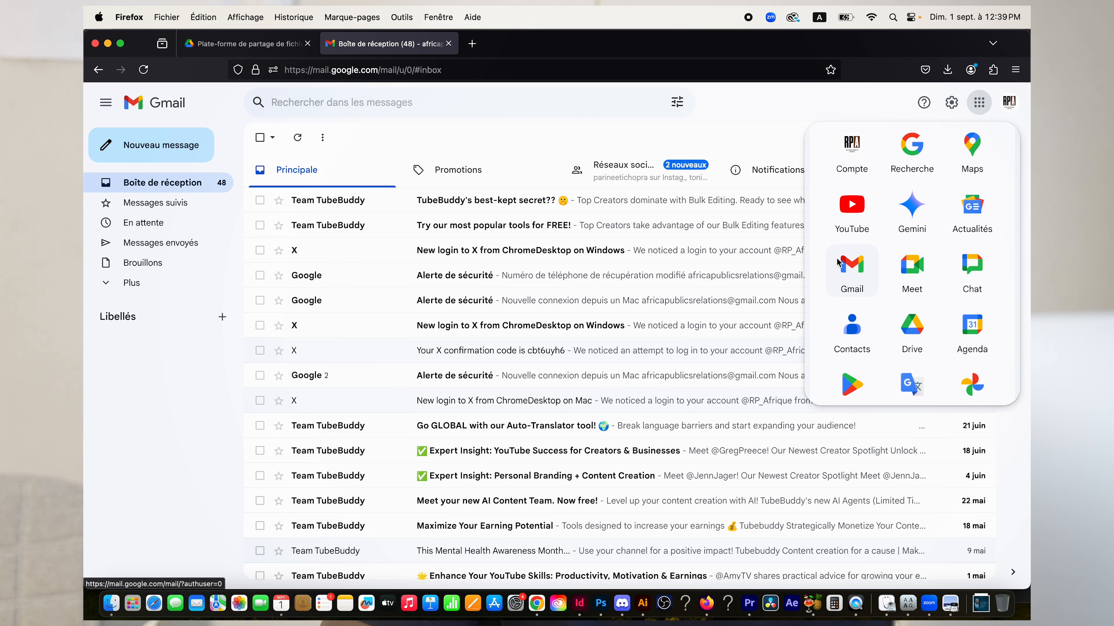
left_click(854, 270)
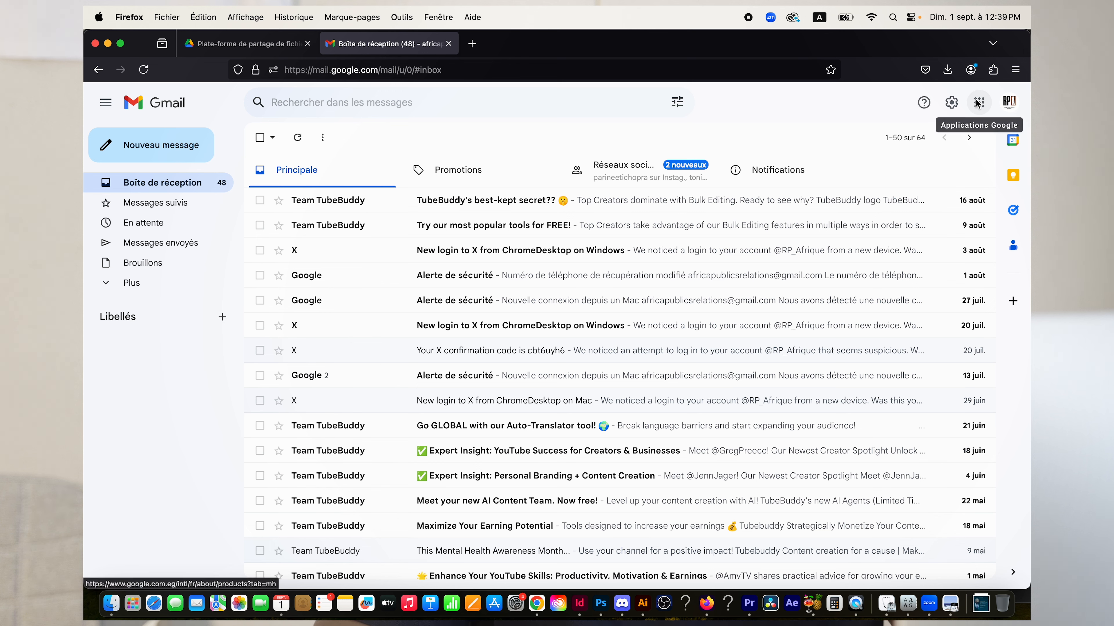
Launch Google Drive in a new tab from the Google apps list.
left_click(977, 104)
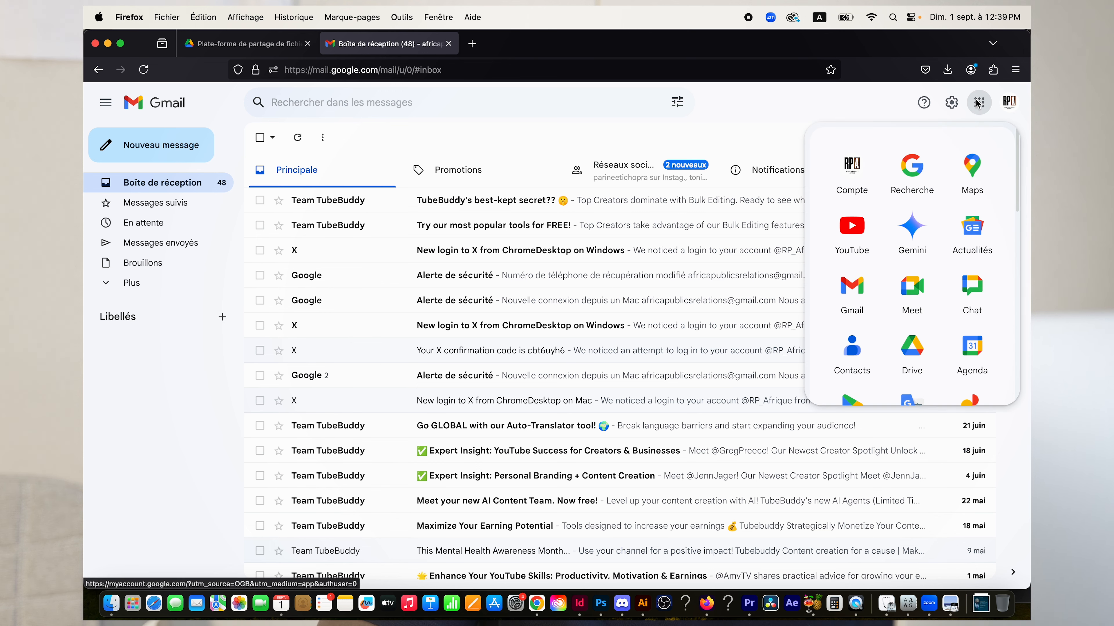
scroll(1001, 247, "down", 1)
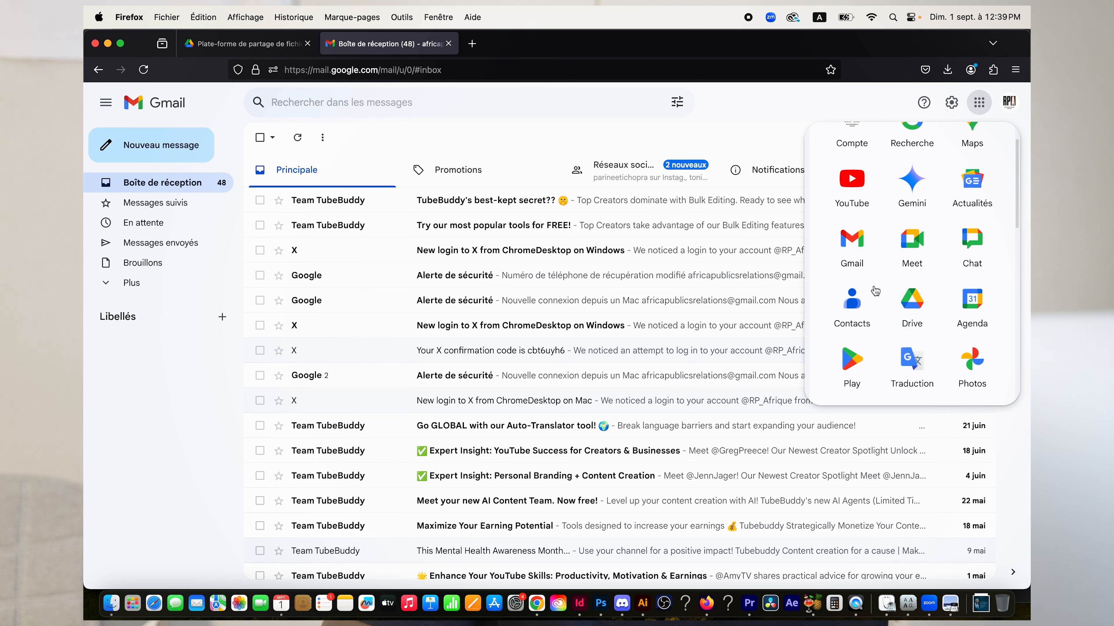
left_click(912, 303)
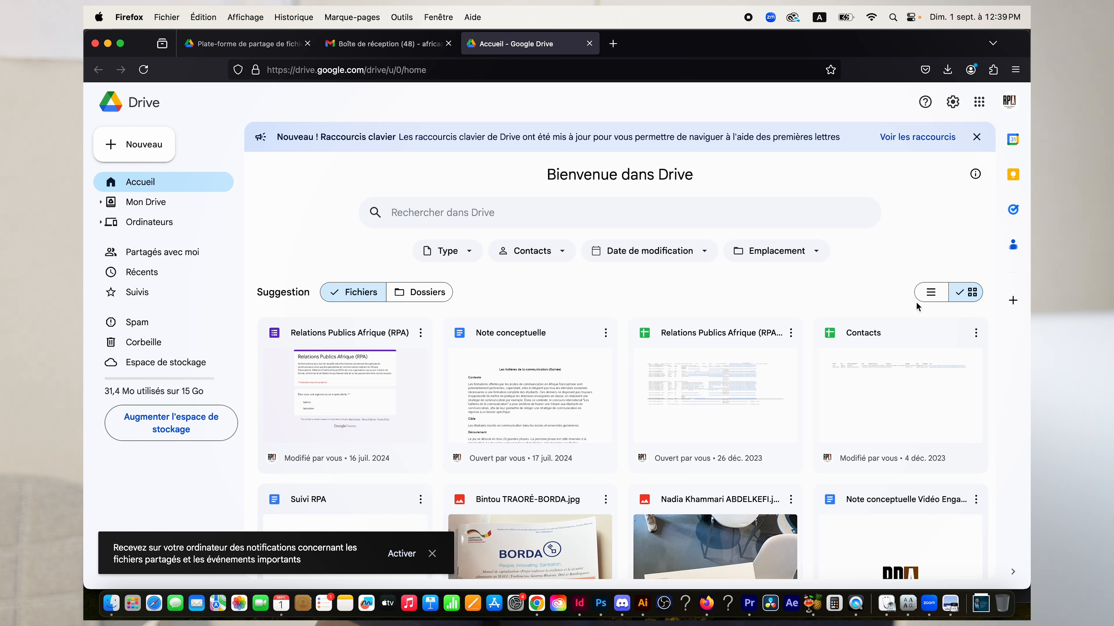
Dismiss the shared-files notification and scroll through the suggested files on Drive's home page.
left_click(432, 555)
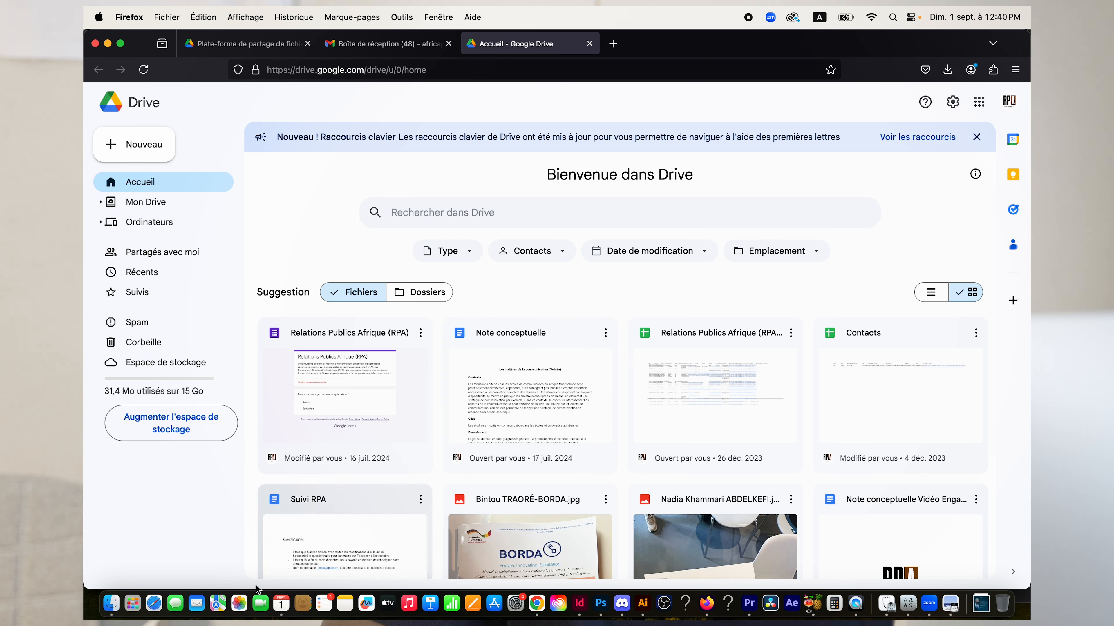
scroll(788, 195, "down", 10)
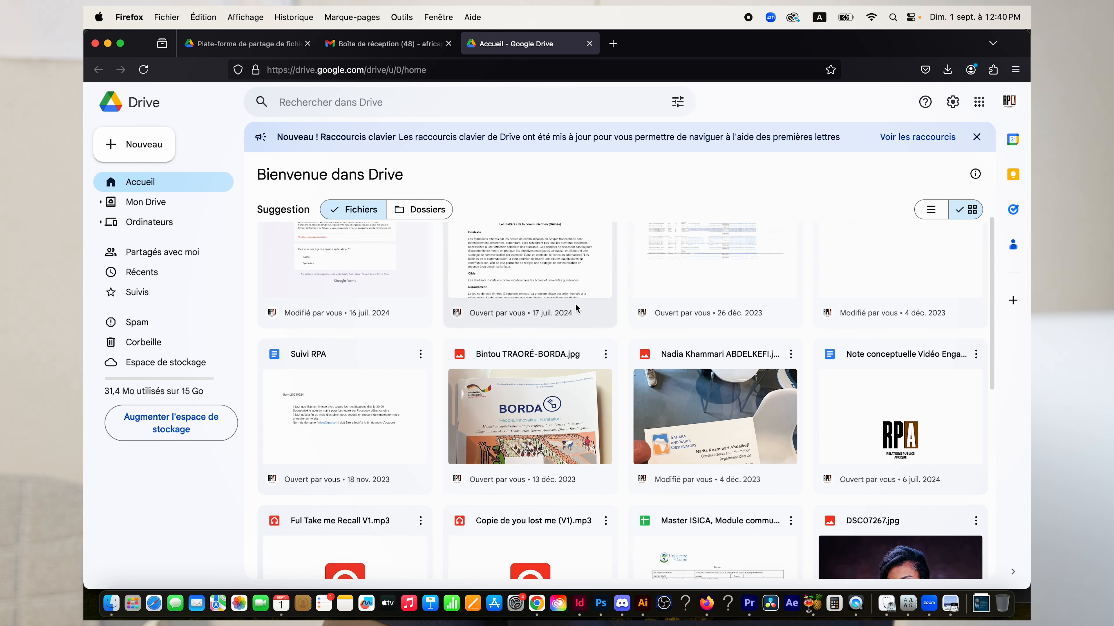
scroll(576, 308, "up", 10)
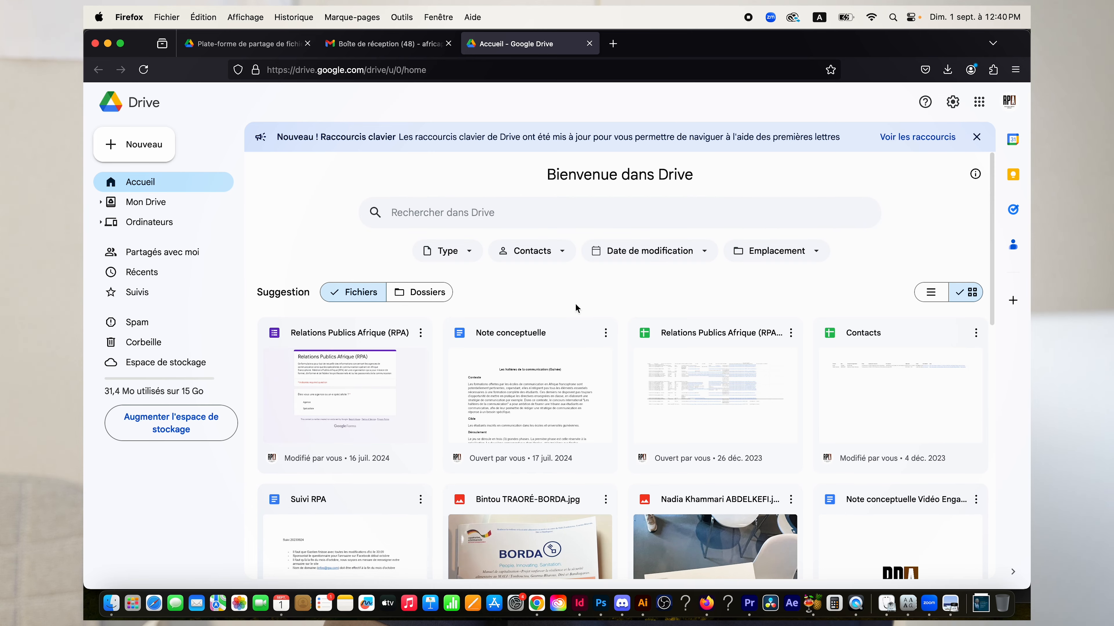
left_click(115, 391)
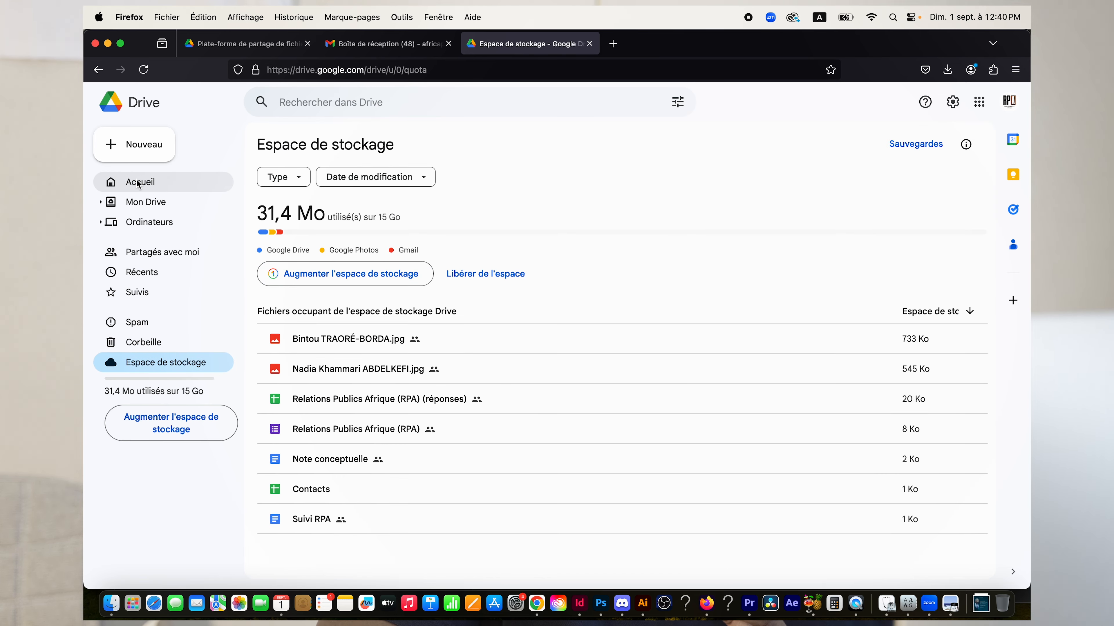
left_click(137, 182)
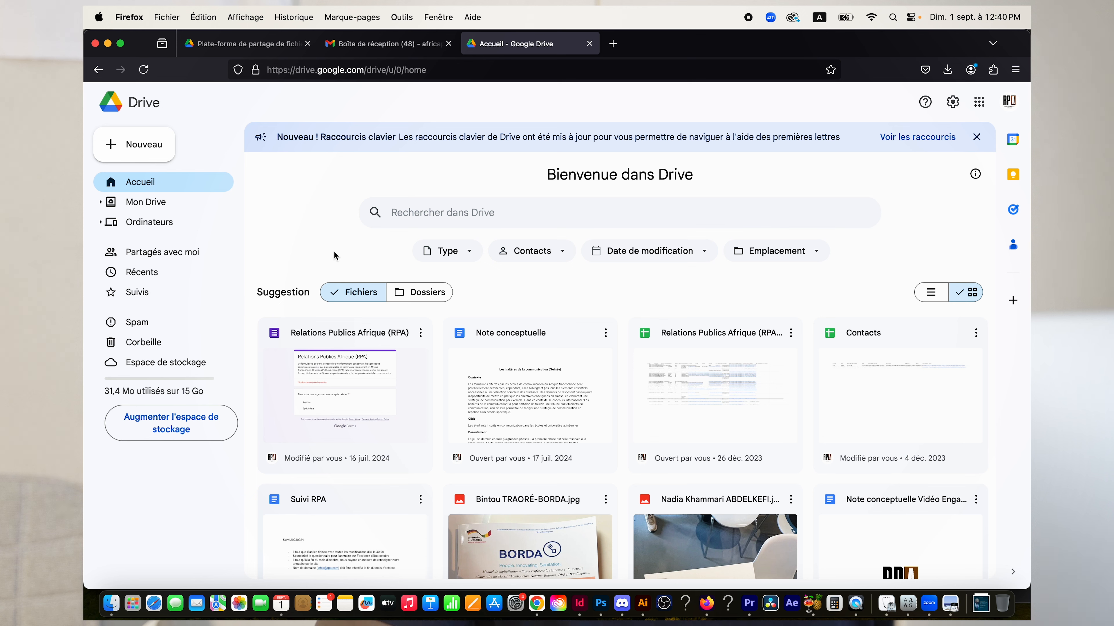
Look through the Nouveau menu and its Plus submenu, then bring the Nouveau menu back up.
left_click(133, 144)
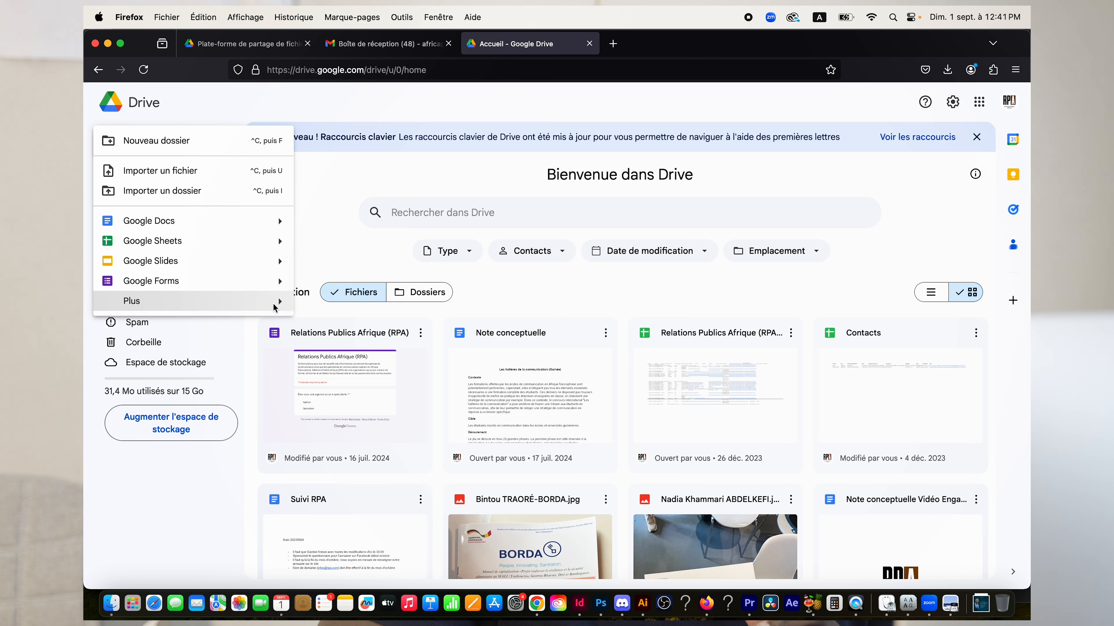
mouse_move(282, 305)
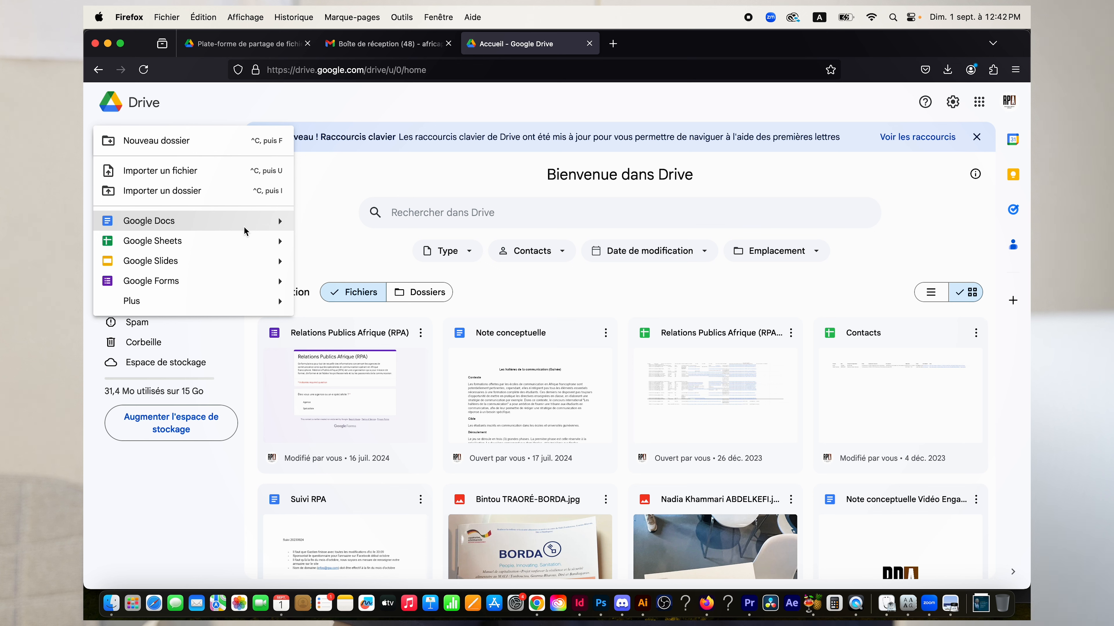
left_click(331, 216)
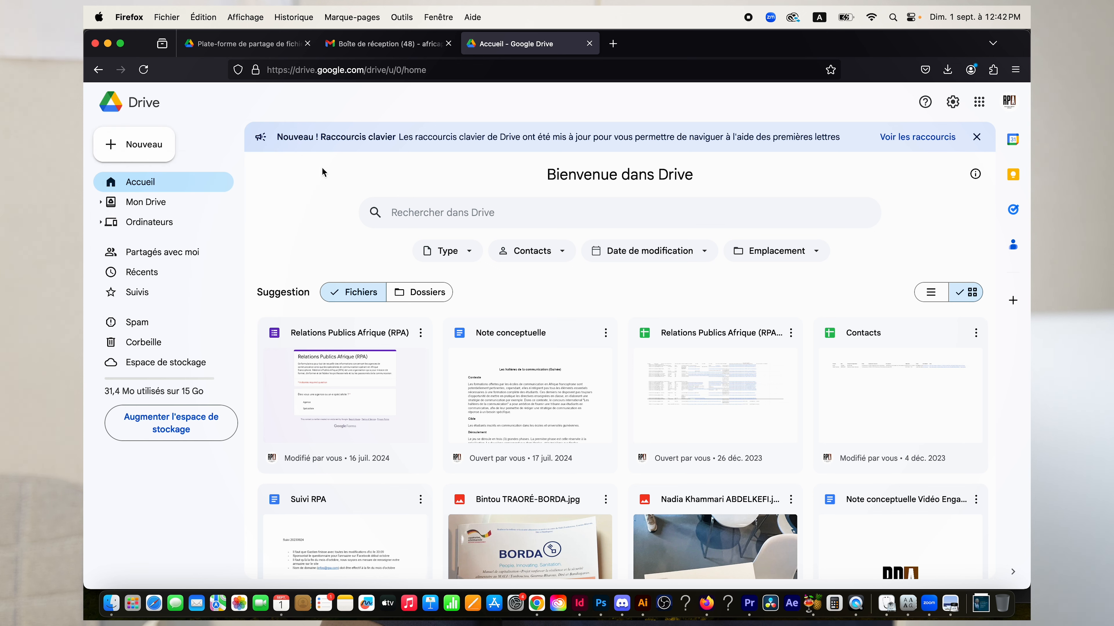
left_click(114, 148)
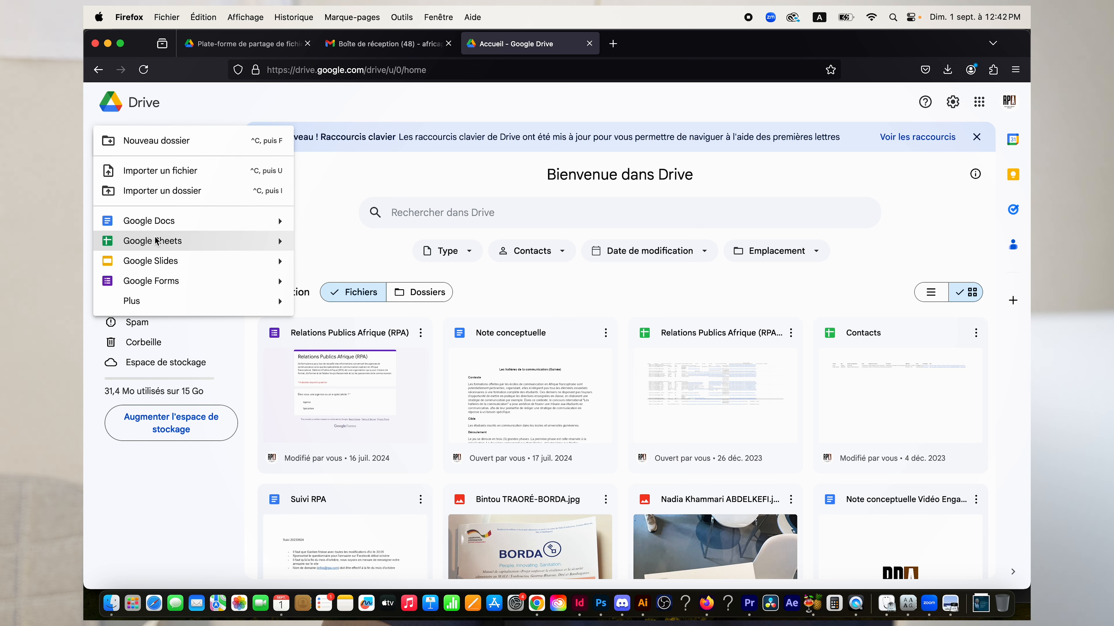
Create a blank Google Docs document from the Nouveau menu.
left_click(168, 223)
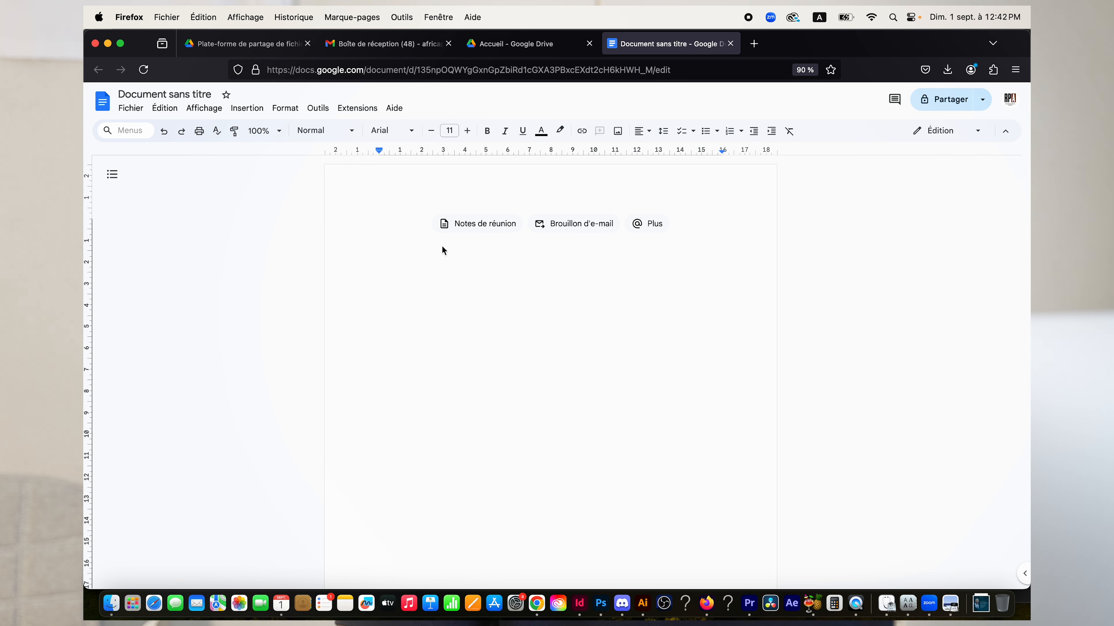
Title the document 'Google Drive', then clear the title and type 'Google' on the first line.
left_click(197, 97)
type("C")
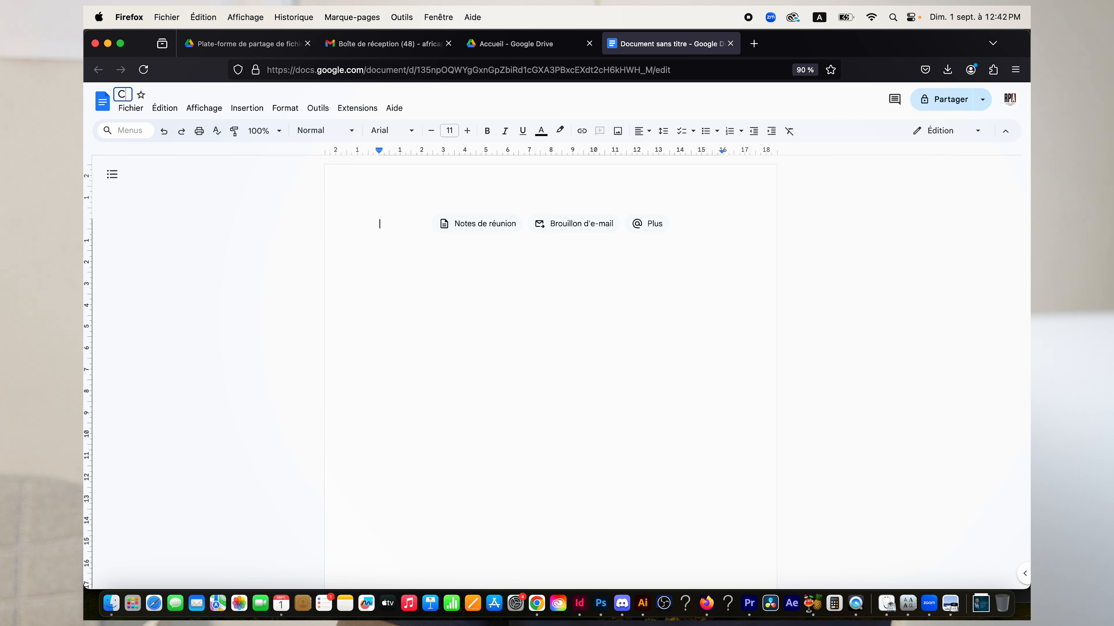
type("ours sur")
key("super+a")
type("Google Drive")
key("Return")
left_click(147, 101)
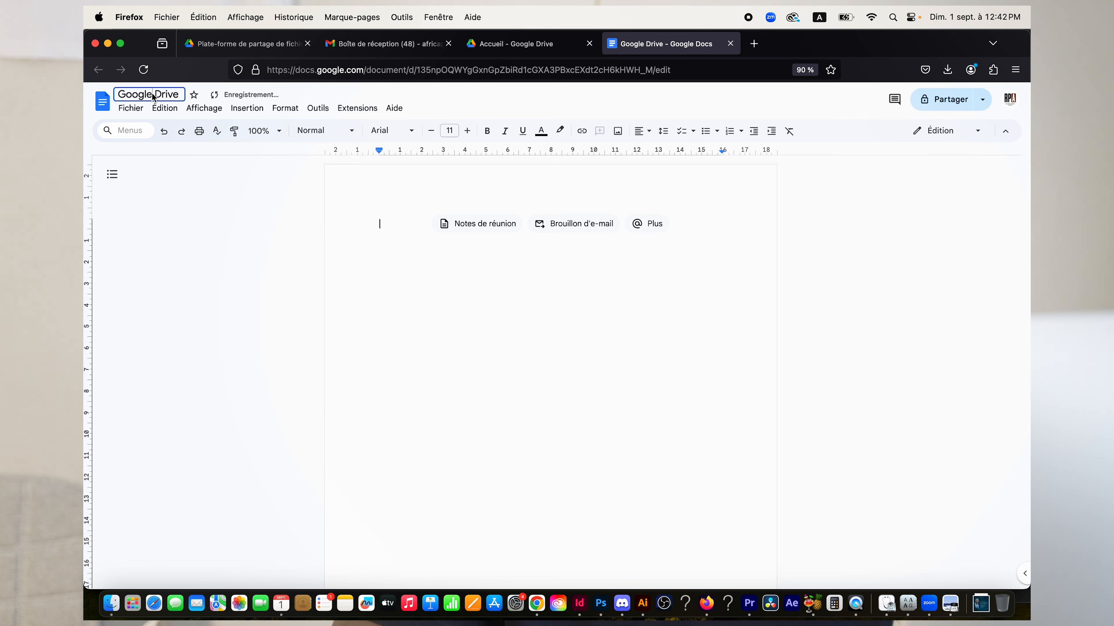
key("super+a")
key("BackSpace")
double_click(404, 280)
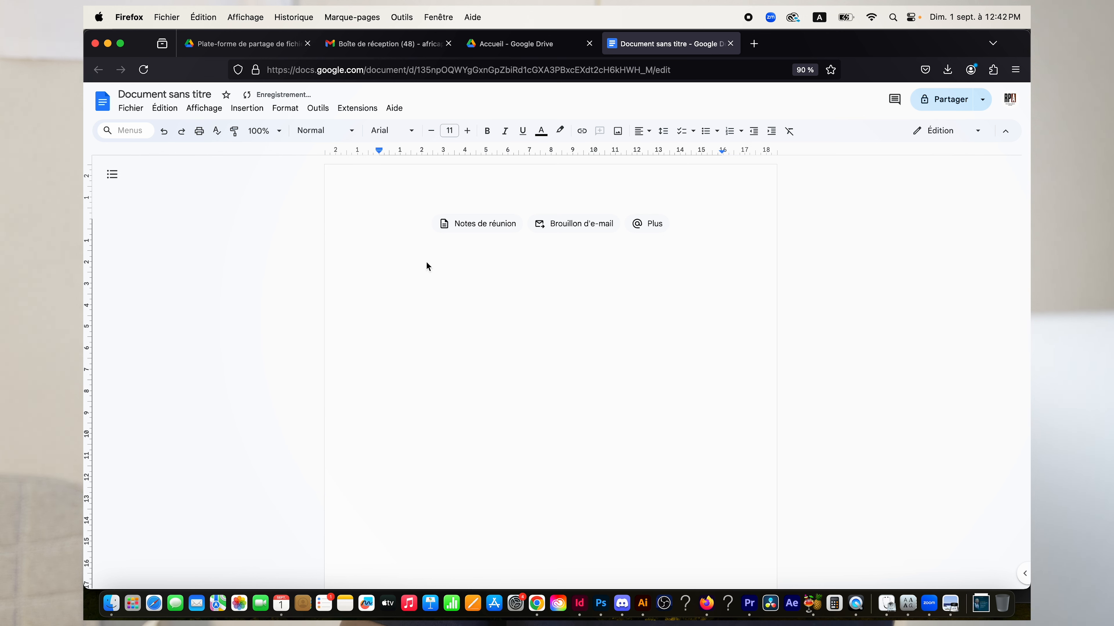
type("Google Drive")
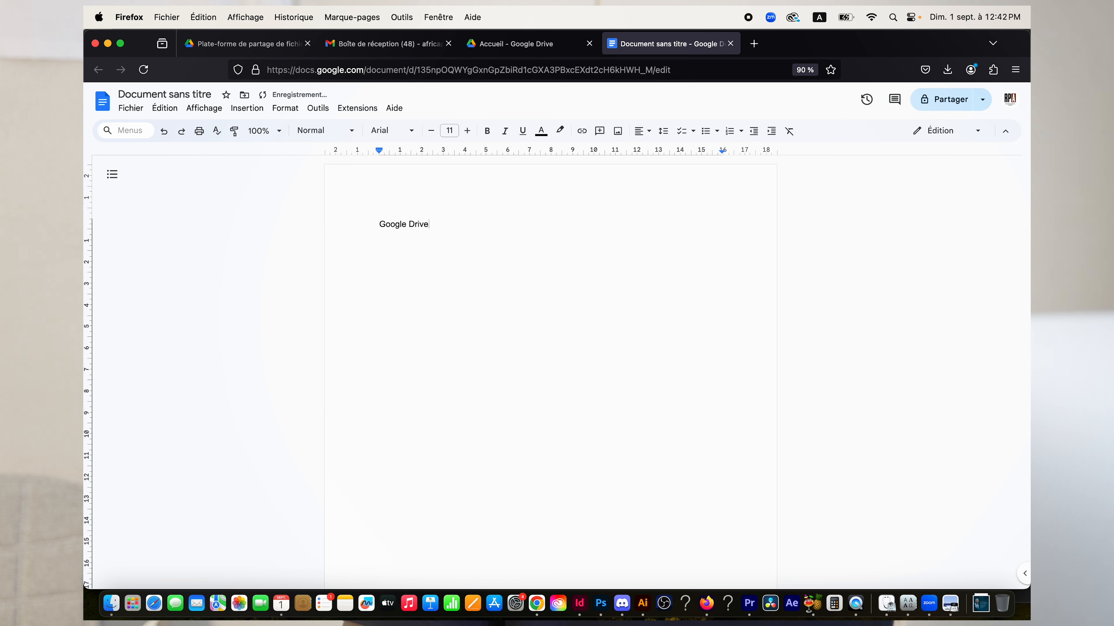
Centre the 'Google Drive' heading and type 'Bonjour ceci est un test' on a left-aligned line below.
triple_click(484, 221)
left_click(643, 132)
left_click(661, 152)
left_click(620, 220)
key("Return")
key("super+shift+l")
type("G")
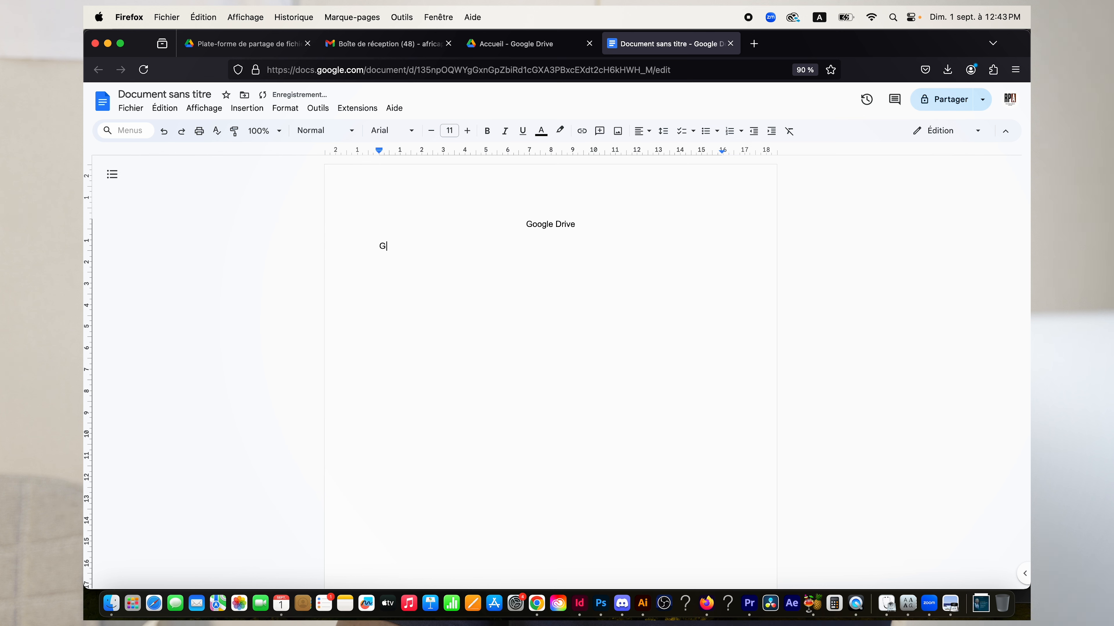
key("BackSpace")
type("Bonjour ceci e")
type("st")
Copy the 'Bonjour ceci est un test' line and paste it repeatedly to make 18 lines.
triple_click(382, 246)
left_click(378, 245)
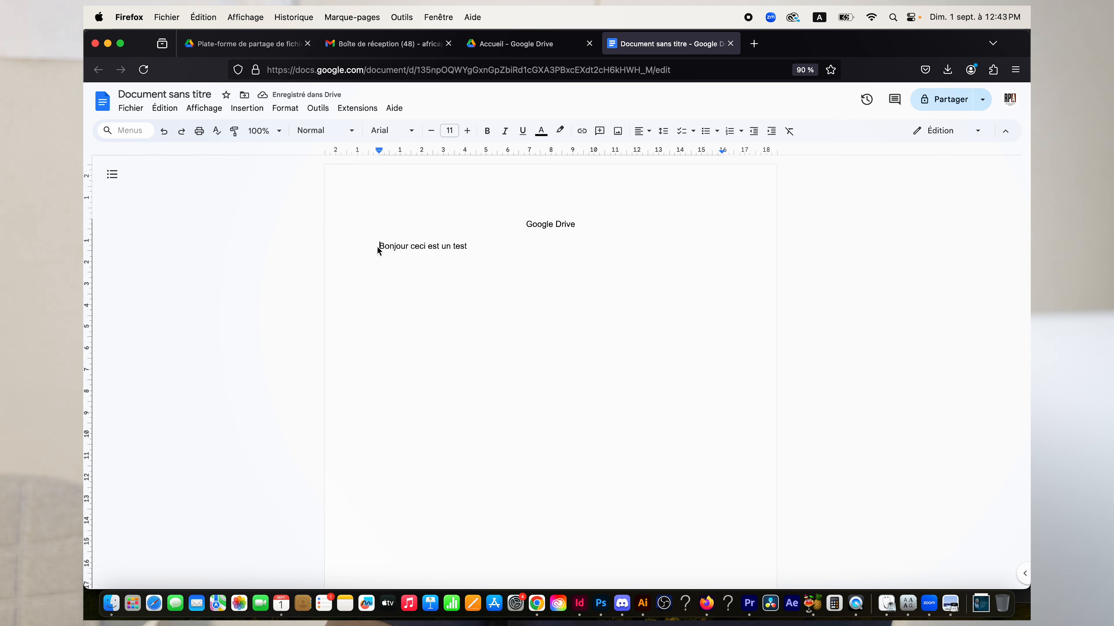
left_click_drag(377, 247, 531, 247)
key("super+c")
key("super+v")
key("super+v")
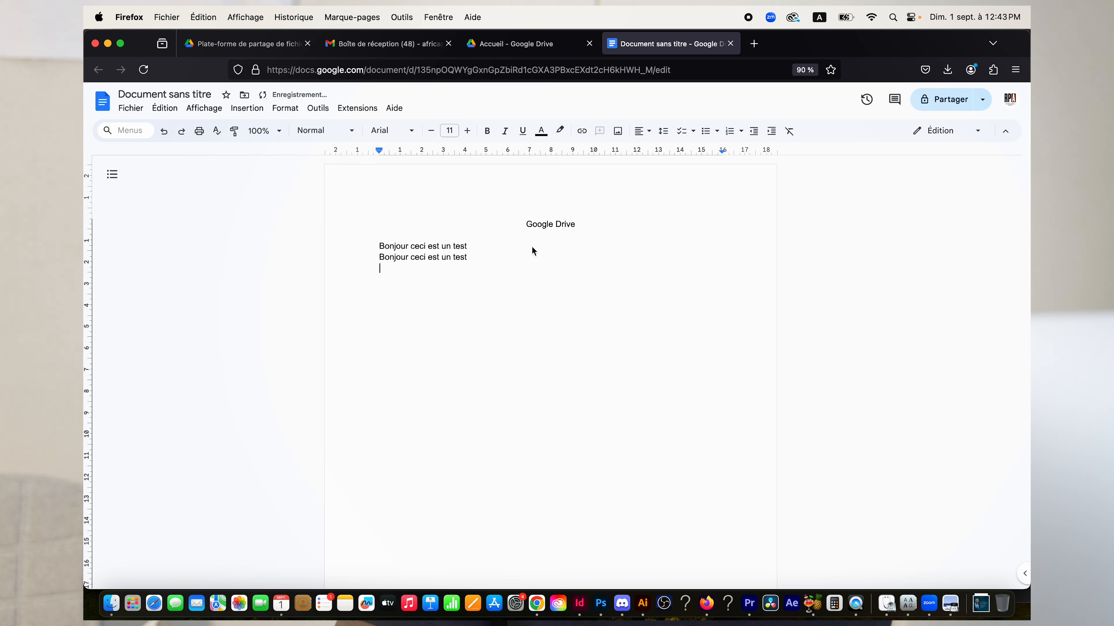
key("super+v")
key("super+v")
key("super+v")
key("super+v")
key("super+v")
key("super+v")
key("super+v")
key("super+v")
key("super+v")
key("super+v")
key("super+v")
key("super+v")
key("super+v")
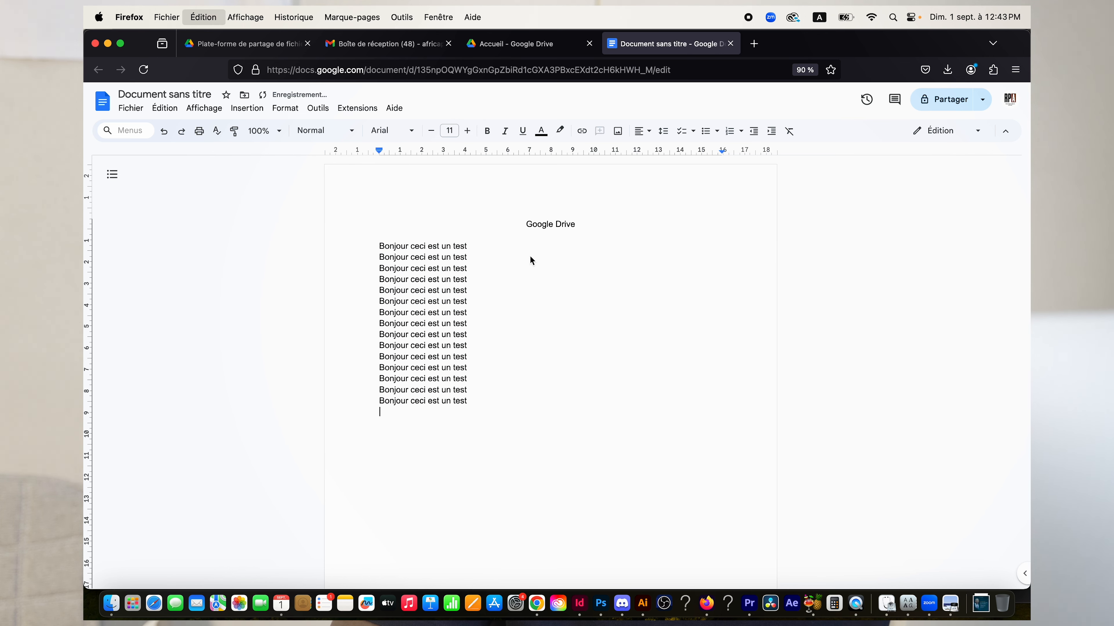
key("super+v")
key("super+v")
key("super+v")
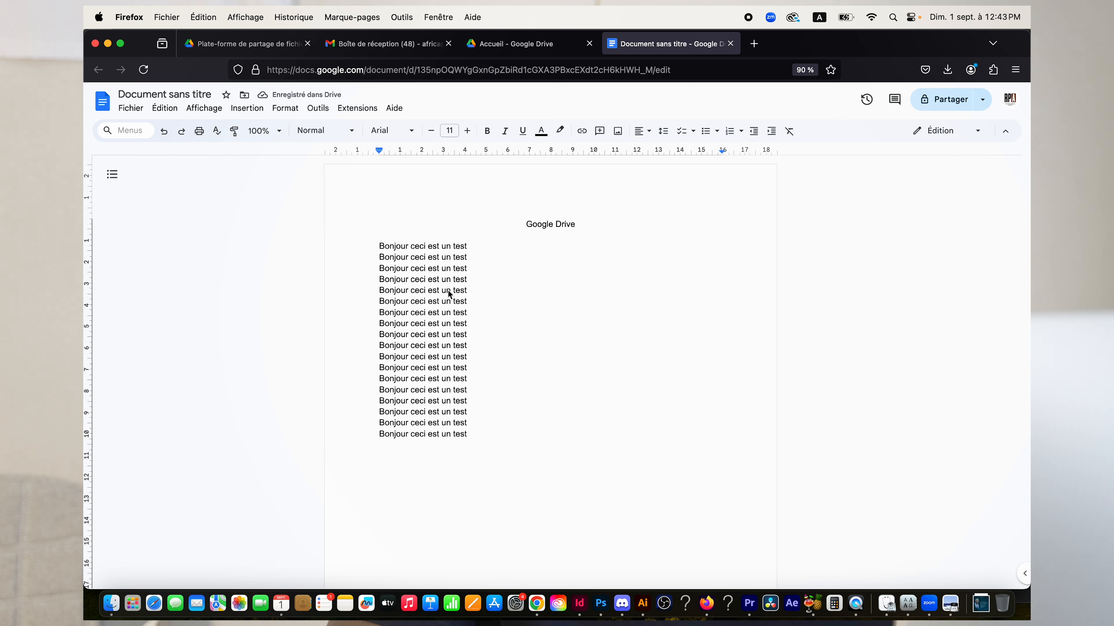
left_click(445, 285)
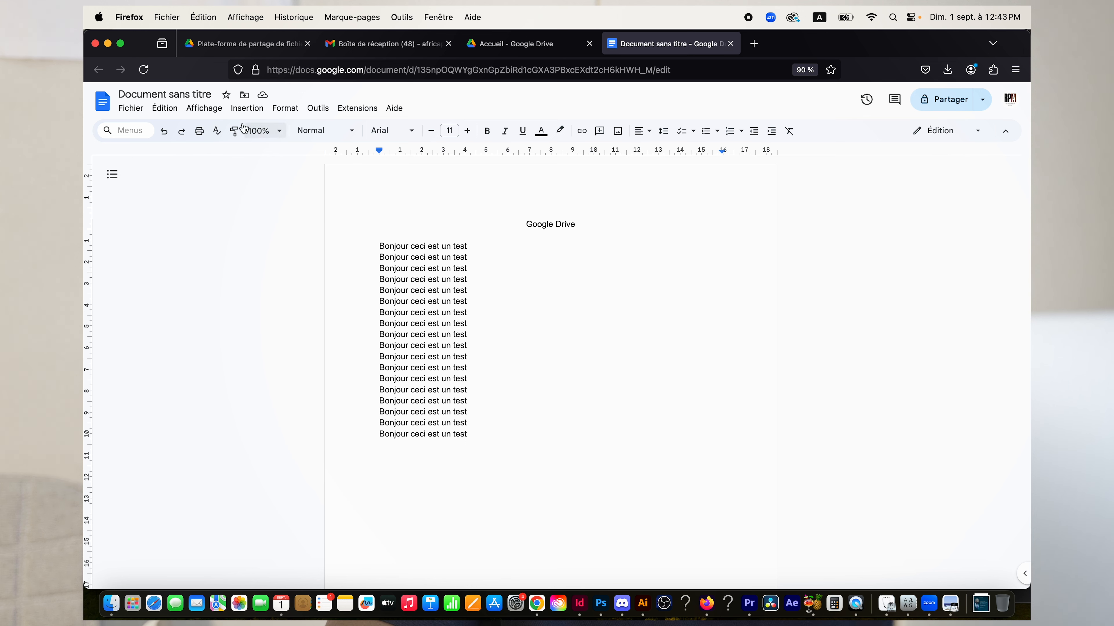
left_click_drag(570, 223, 500, 222)
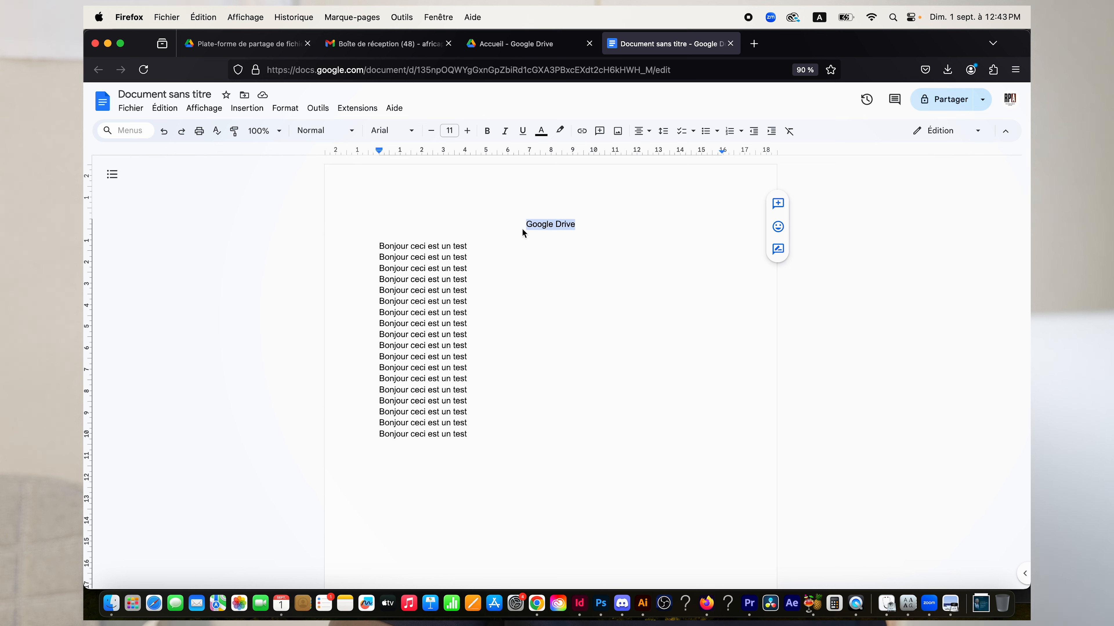
Remove the blank line under the 'Google Drive' heading and begin editing the document title.
left_click(547, 229)
left_click_drag(580, 226, 523, 225)
left_click(525, 225)
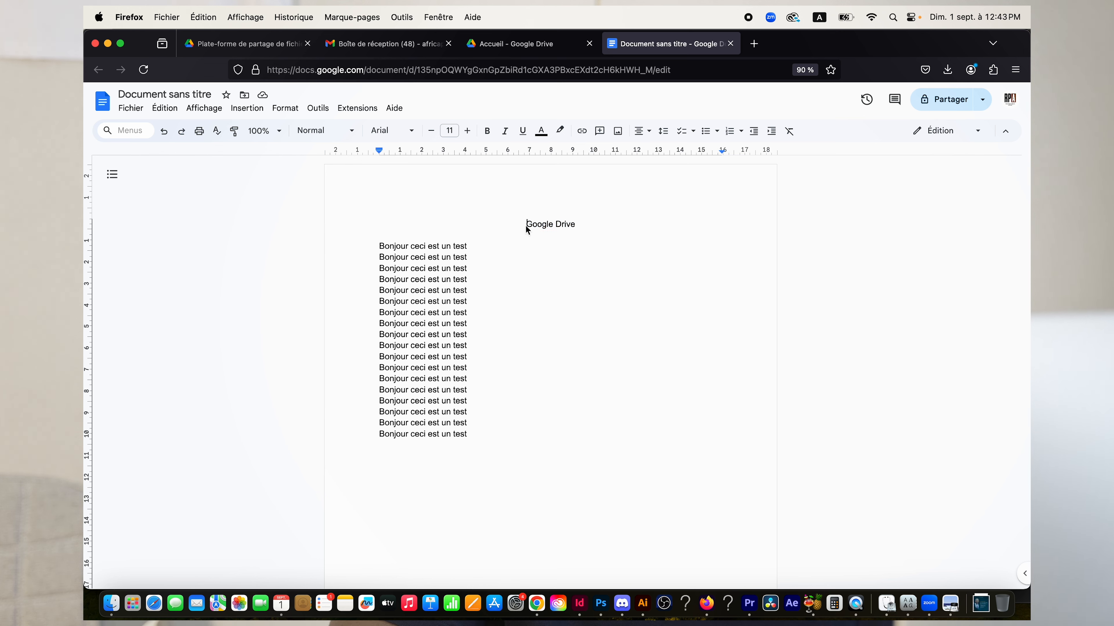
left_click_drag(525, 224, 590, 226)
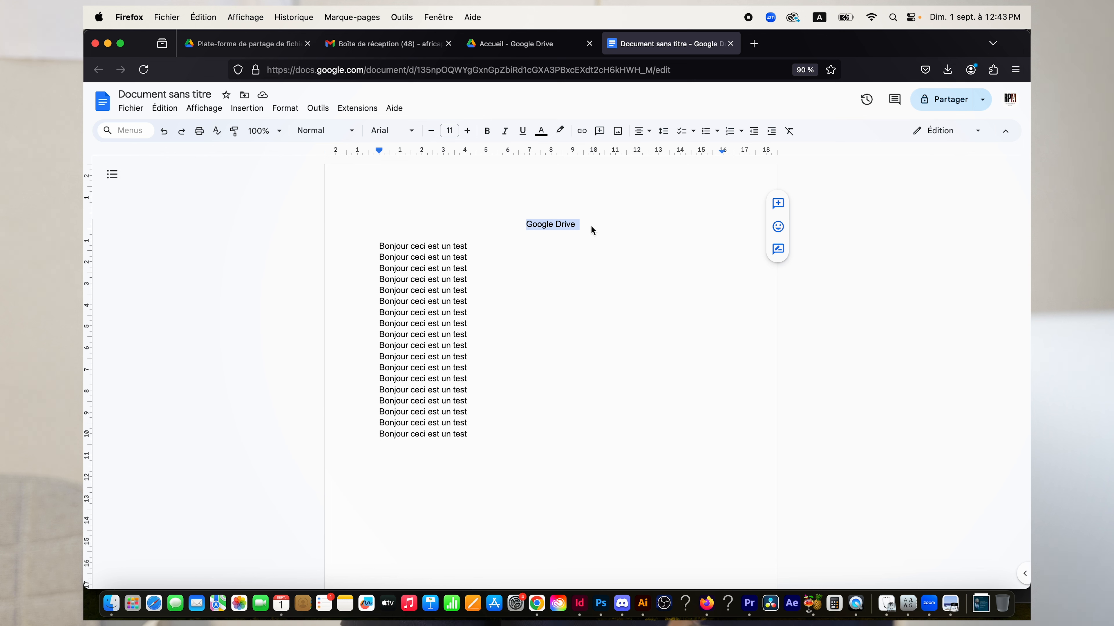
left_click(590, 225)
key("Return")
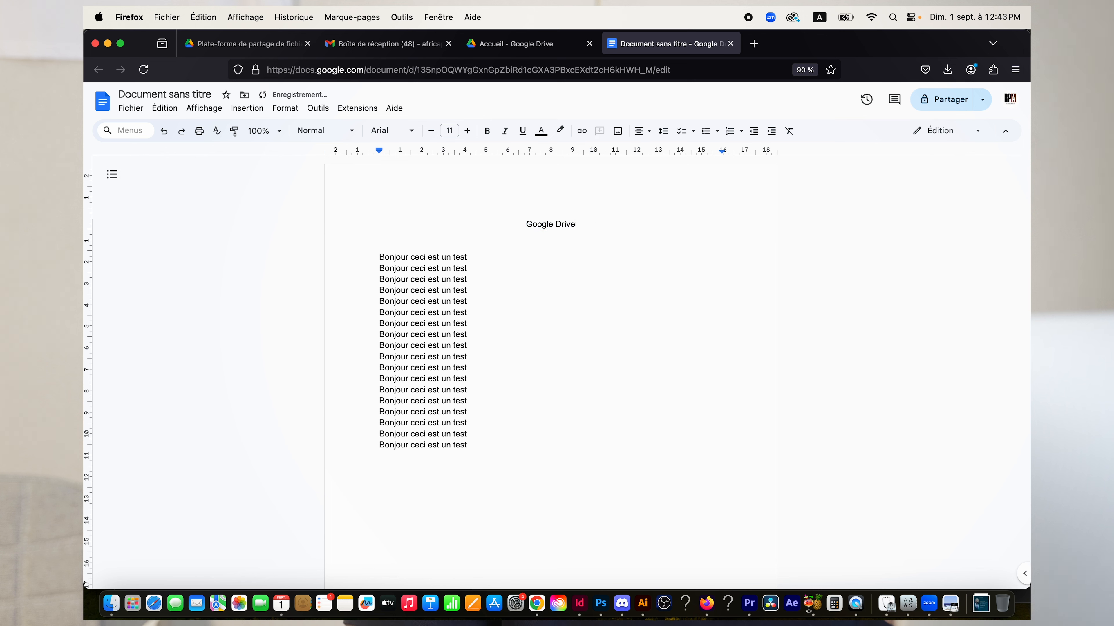
key("BackSpace")
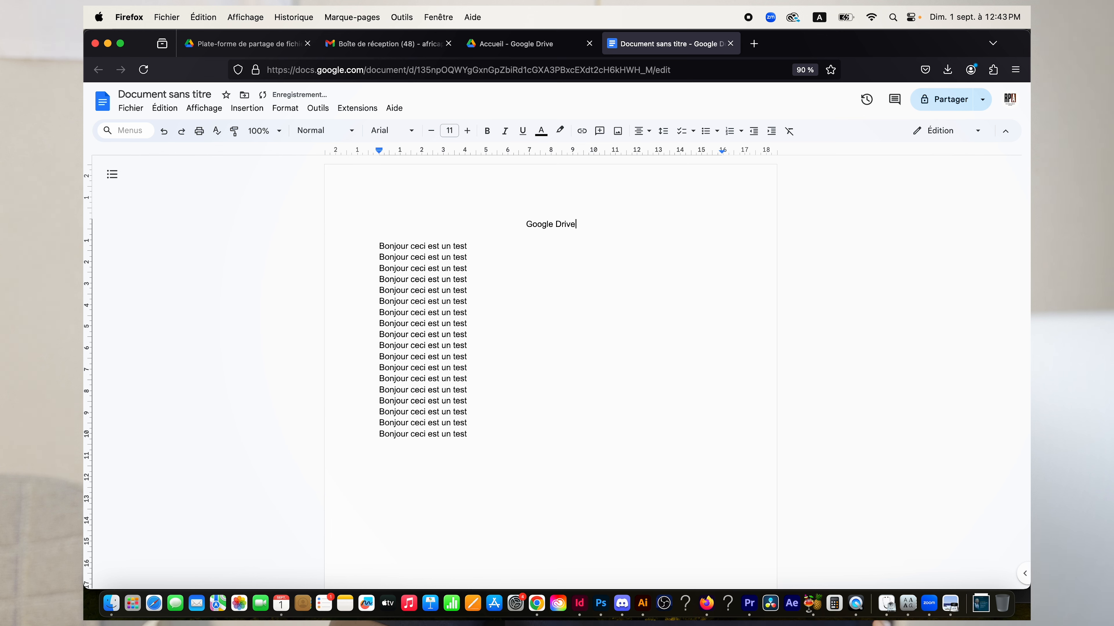
left_click(176, 98)
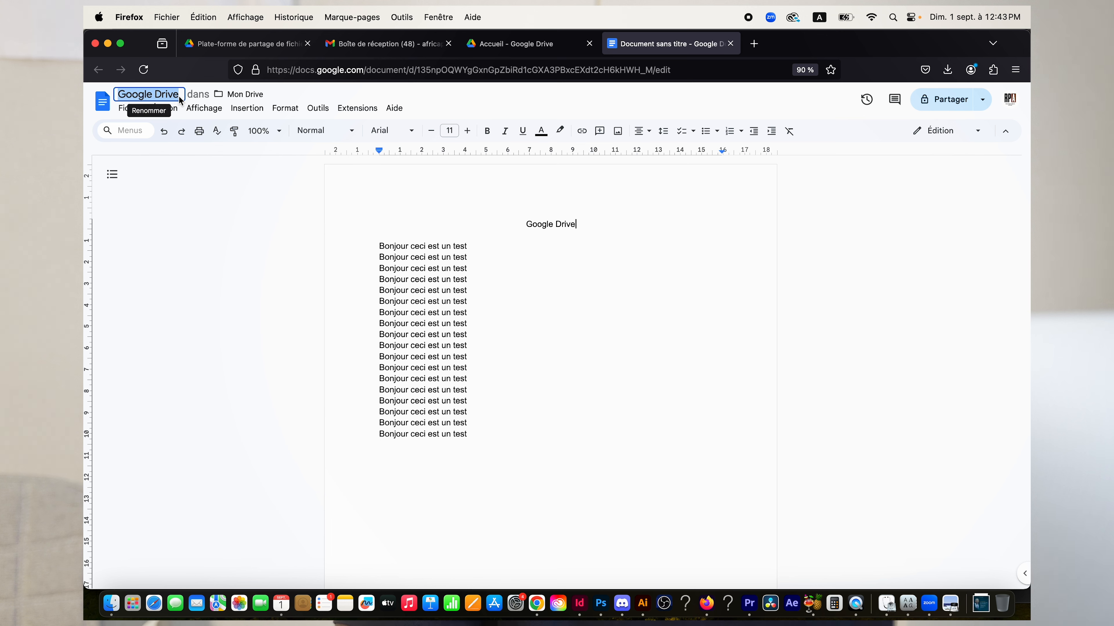
Prefix the heading with 'Formation' so it reads 'Formation Google Drive', with a blank line below.
left_click(574, 367)
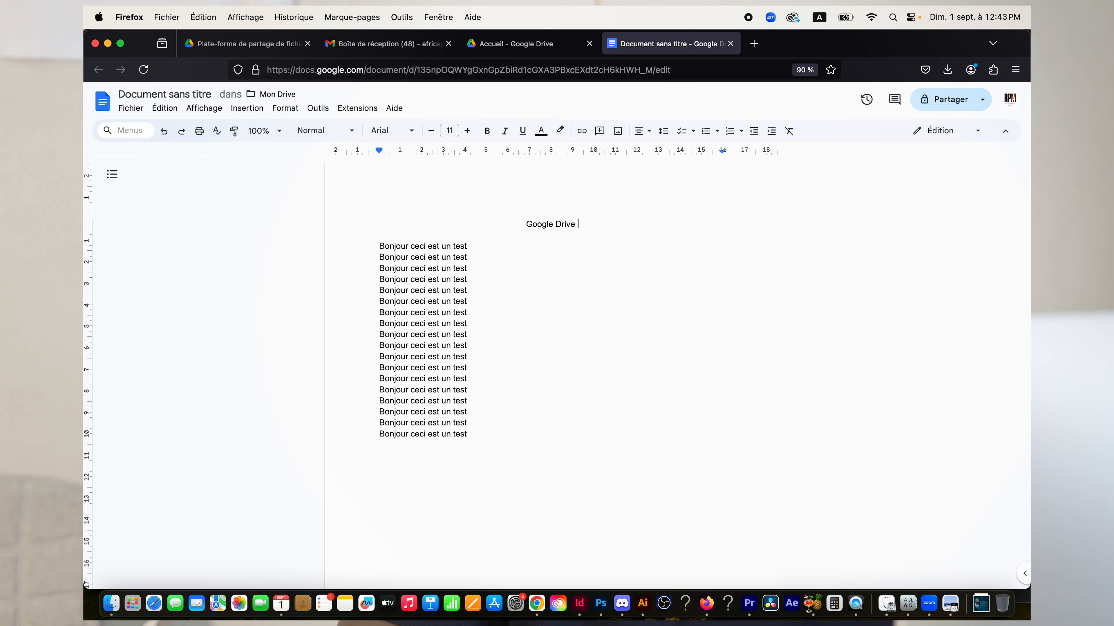
type("Formation")
key("BackSpace")
key("Return")
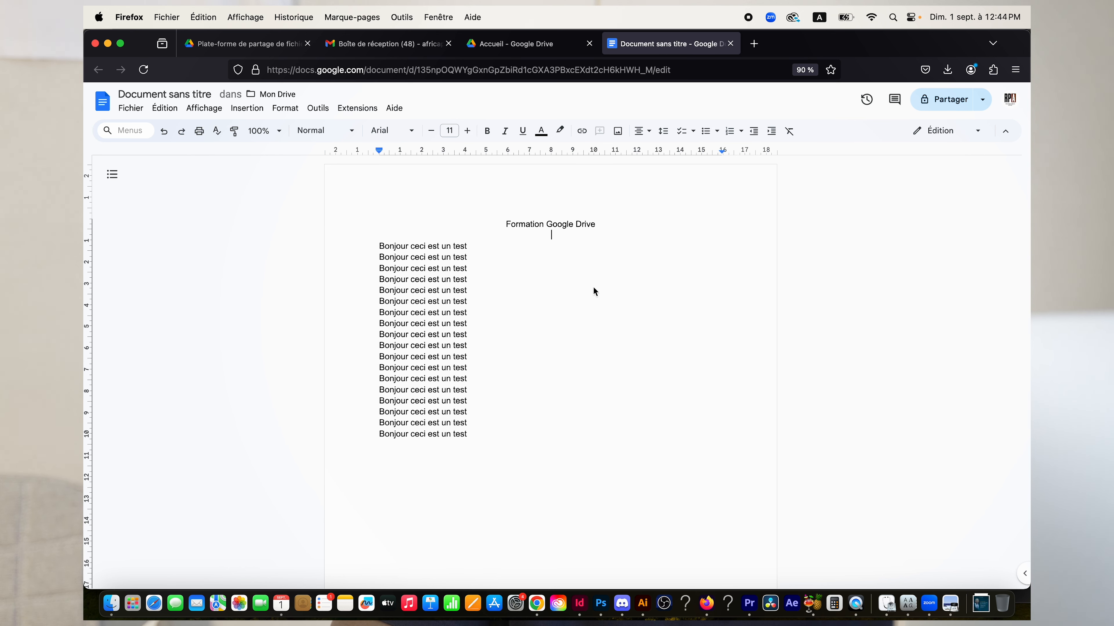
left_click(573, 292)
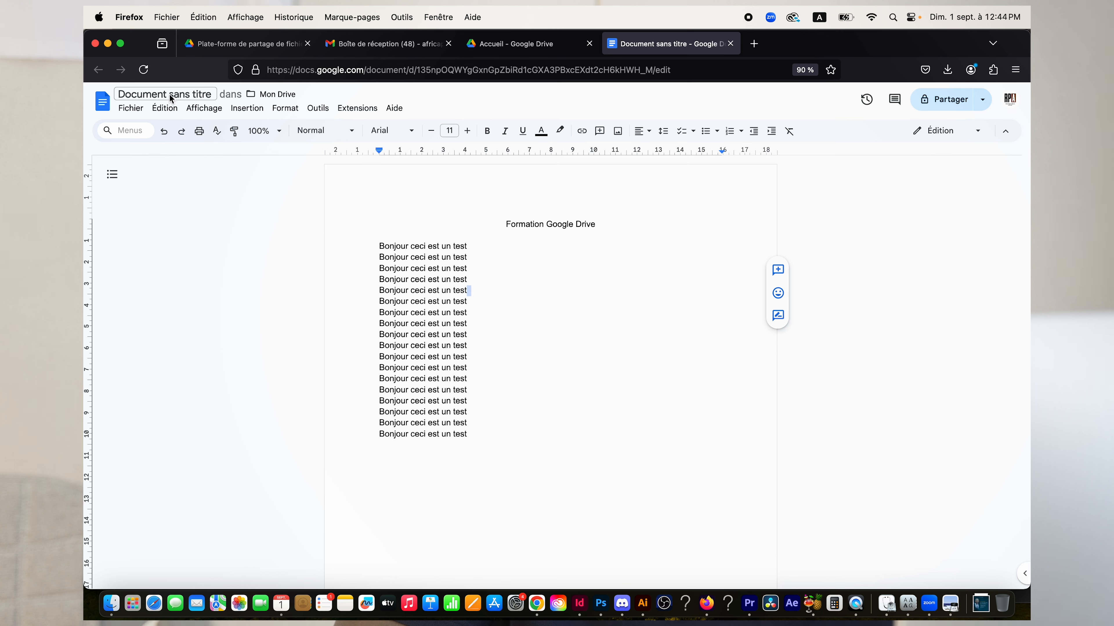
Name the document 'Formation Google Drive' and return to the Google Drive home tab.
left_click_drag(506, 225, 597, 231)
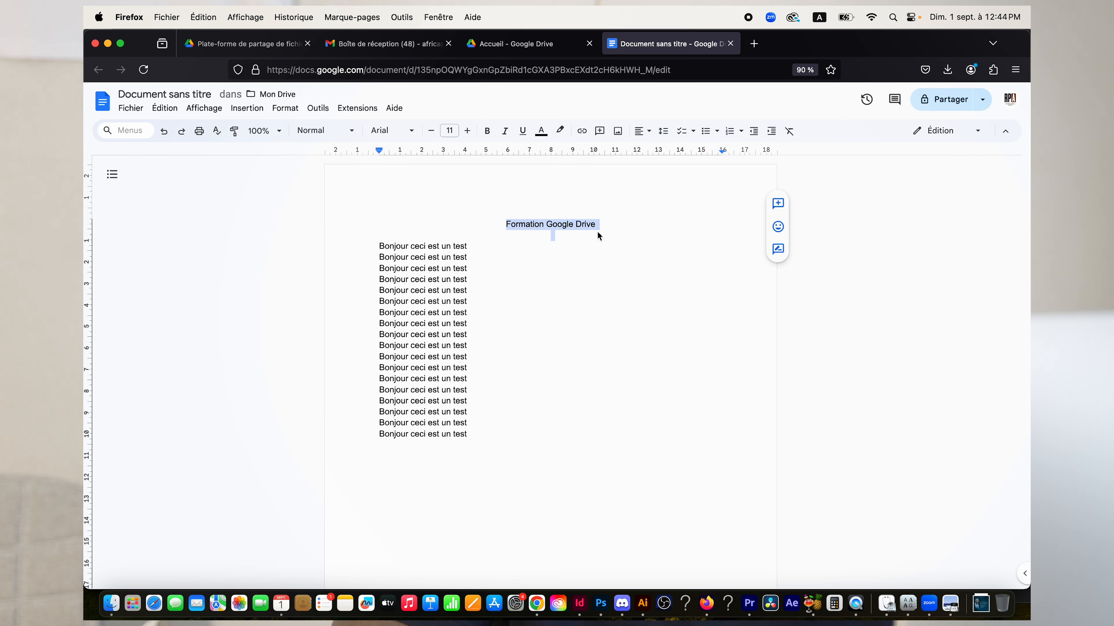
left_click(194, 100)
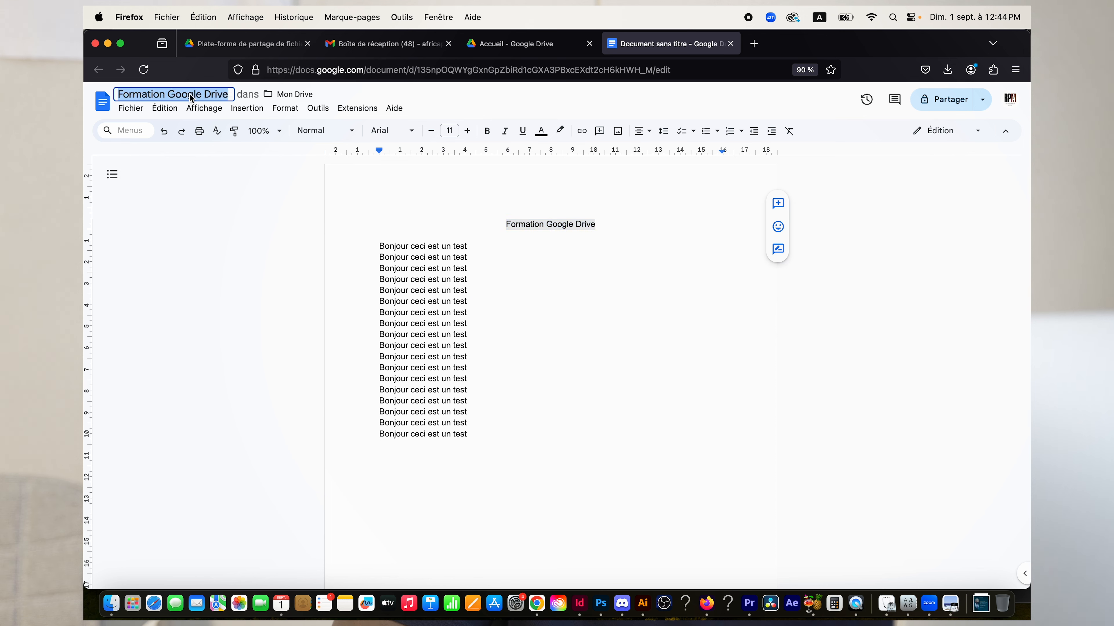
left_click(224, 98)
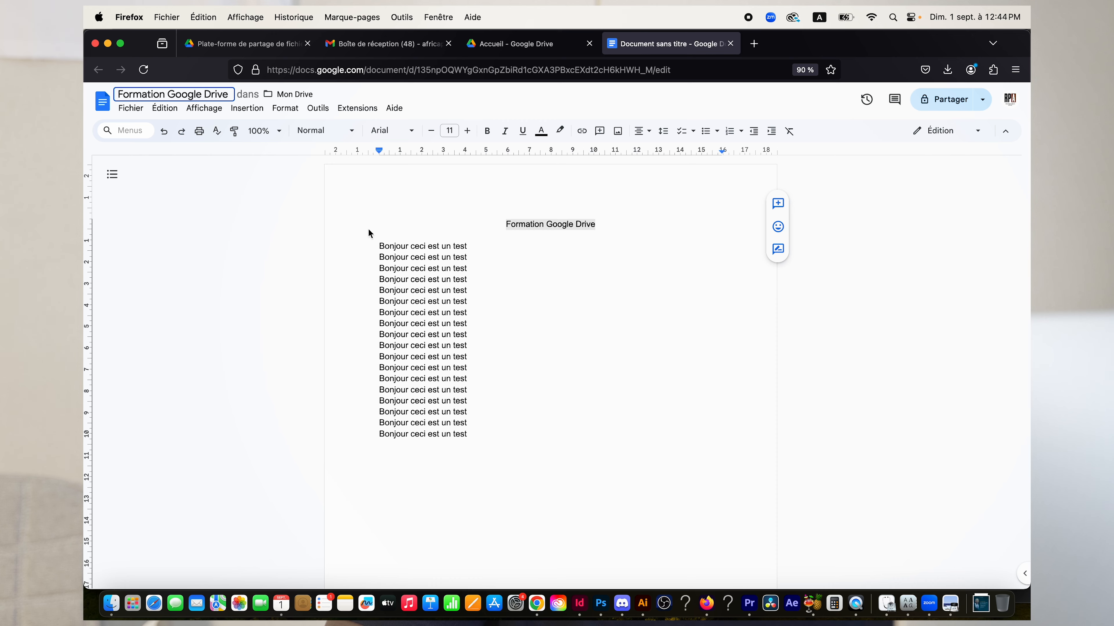
left_click(529, 49)
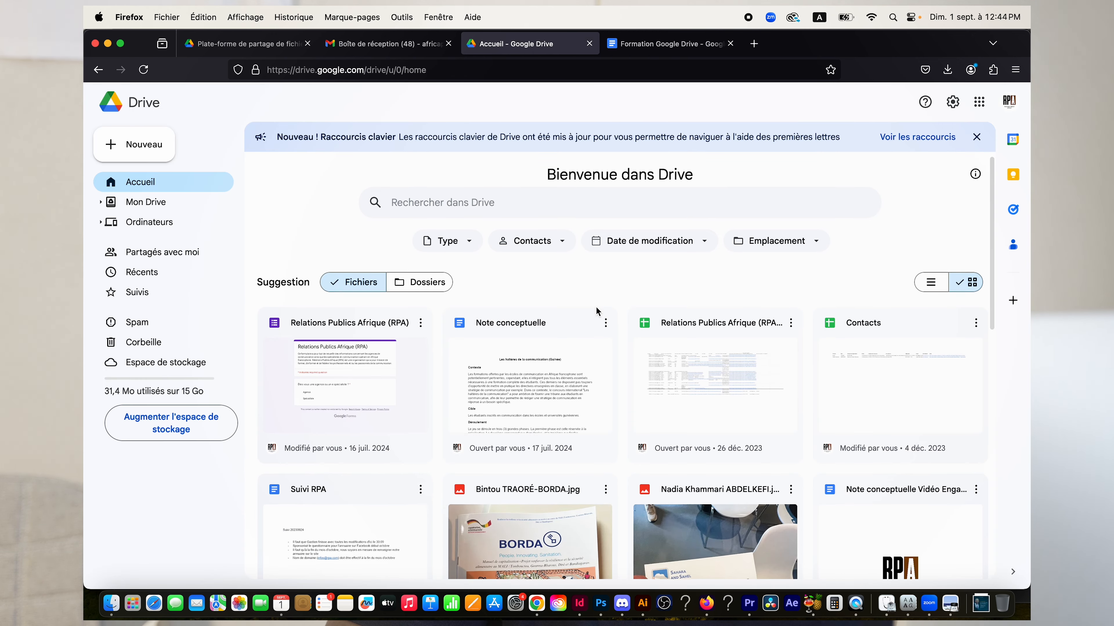
Reload the Drive home page and check 'Formation Google Drive' appears in Suggestions, modified 12:44.
scroll(596, 306, "down", 5)
scroll(587, 300, "up", 5)
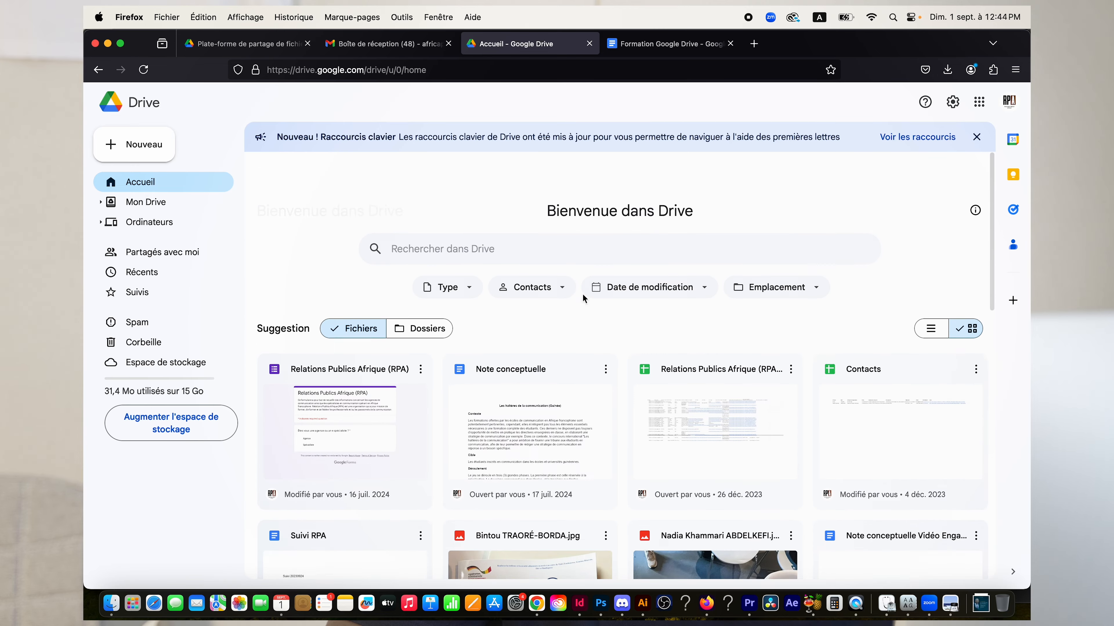
left_click(143, 70)
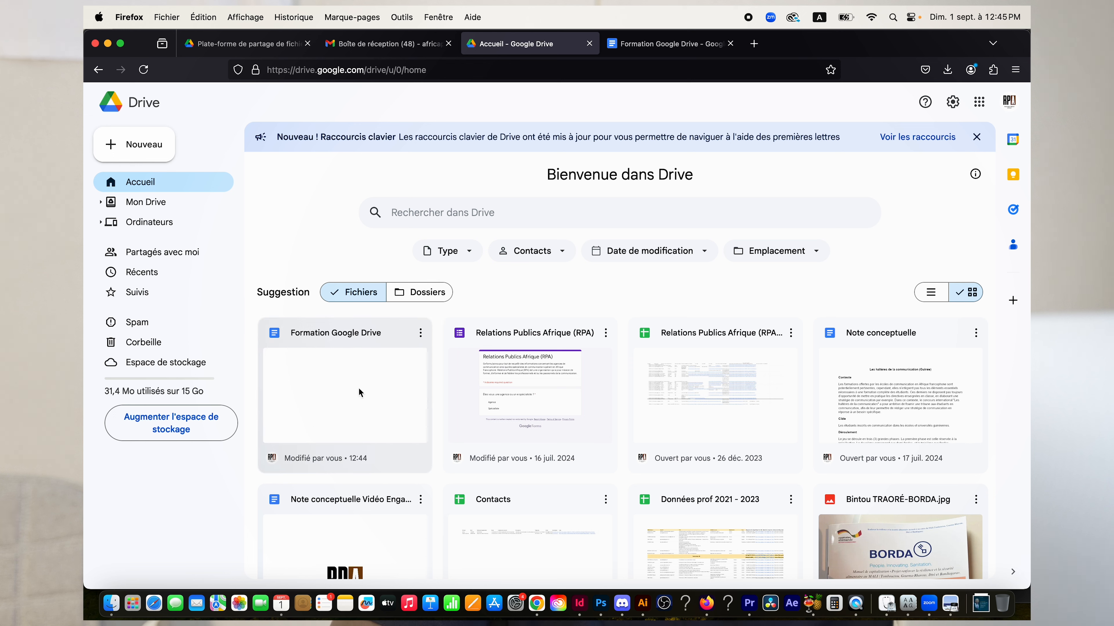
mouse_move(302, 404)
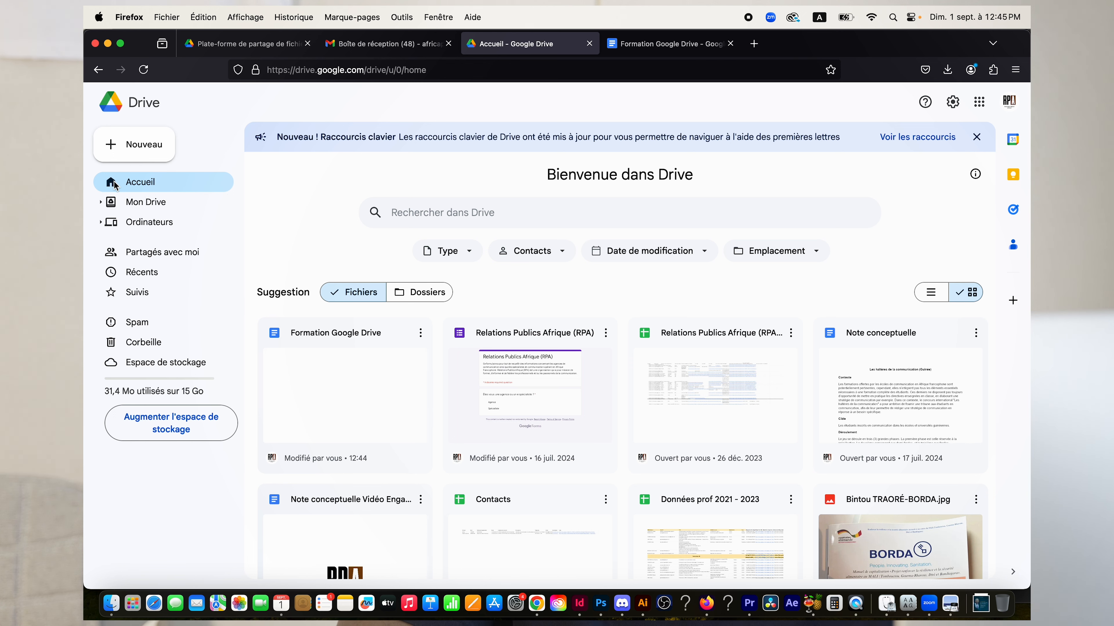
left_click(146, 203)
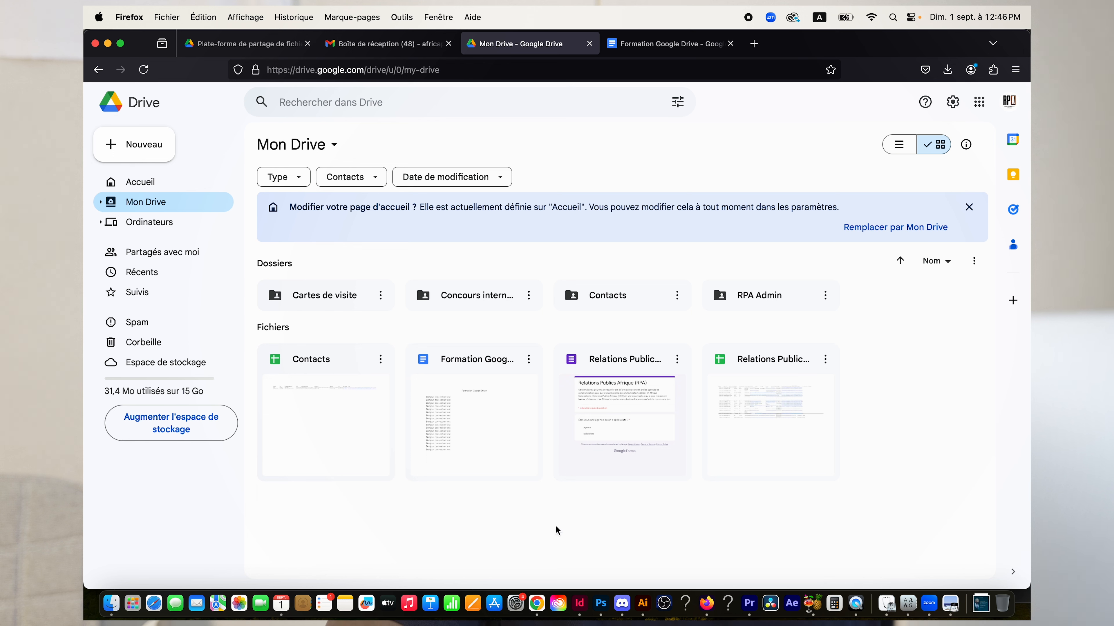
right_click(456, 544)
left_click(438, 549)
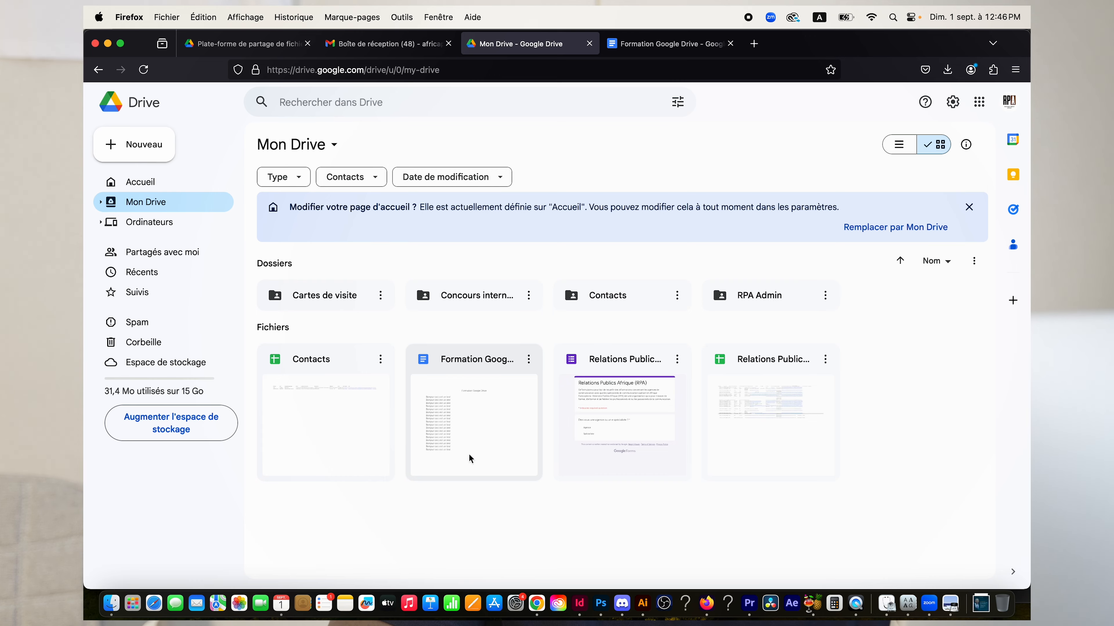
left_click(174, 186)
scroll(563, 352, "down", 7)
scroll(562, 351, "down", 3)
scroll(562, 351, "up", 10)
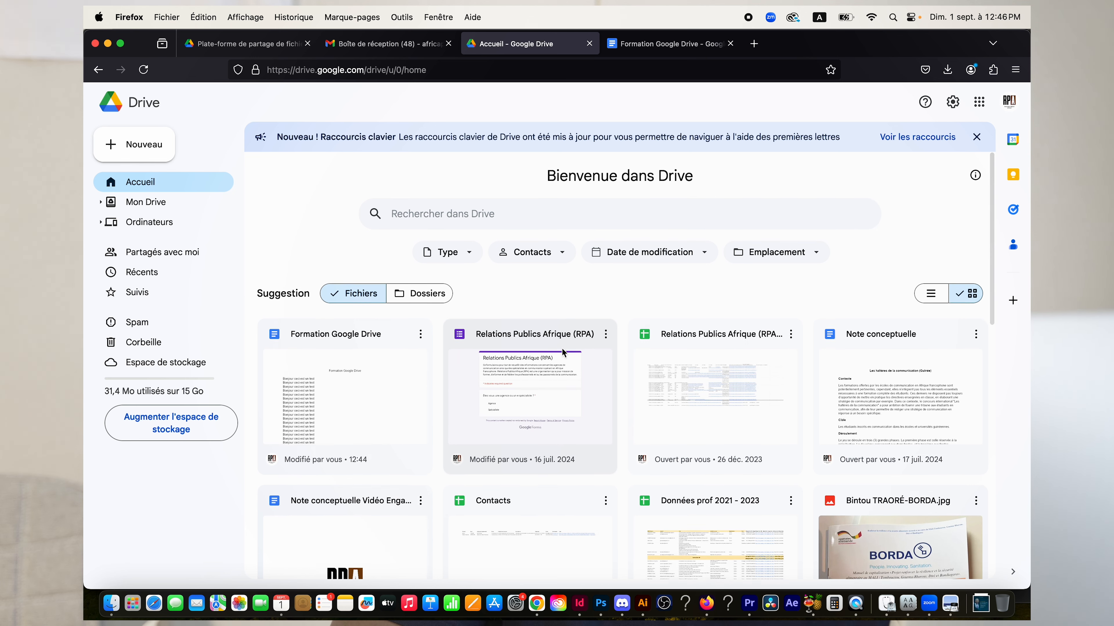
Switch between Accueil and Mon Drive, ending on Mon Drive with its four folders and files.
left_click(158, 203)
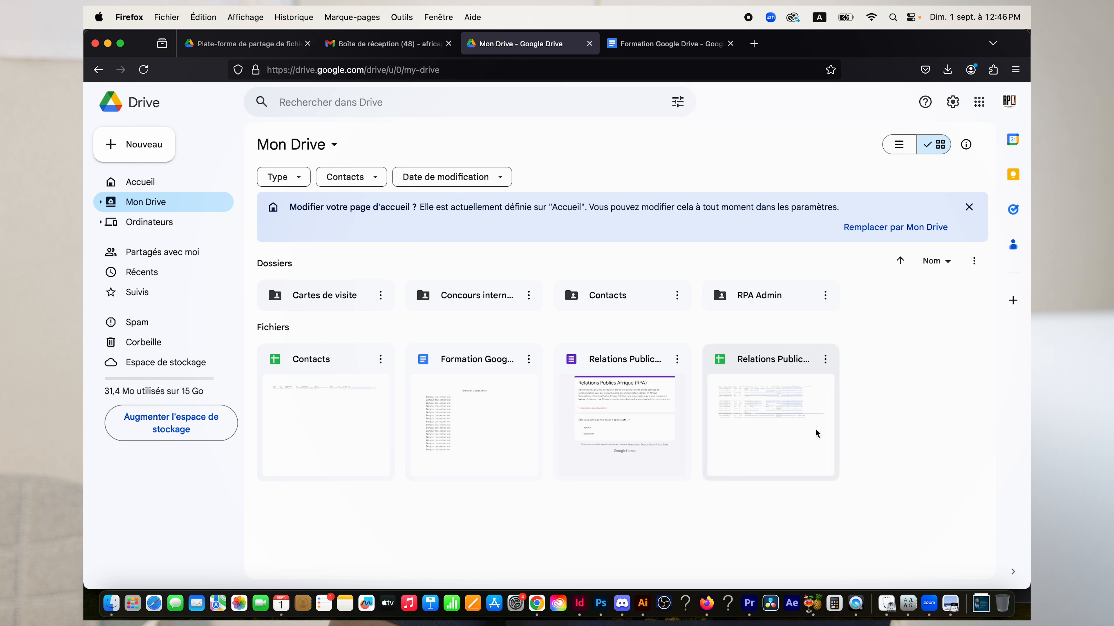
left_click(140, 182)
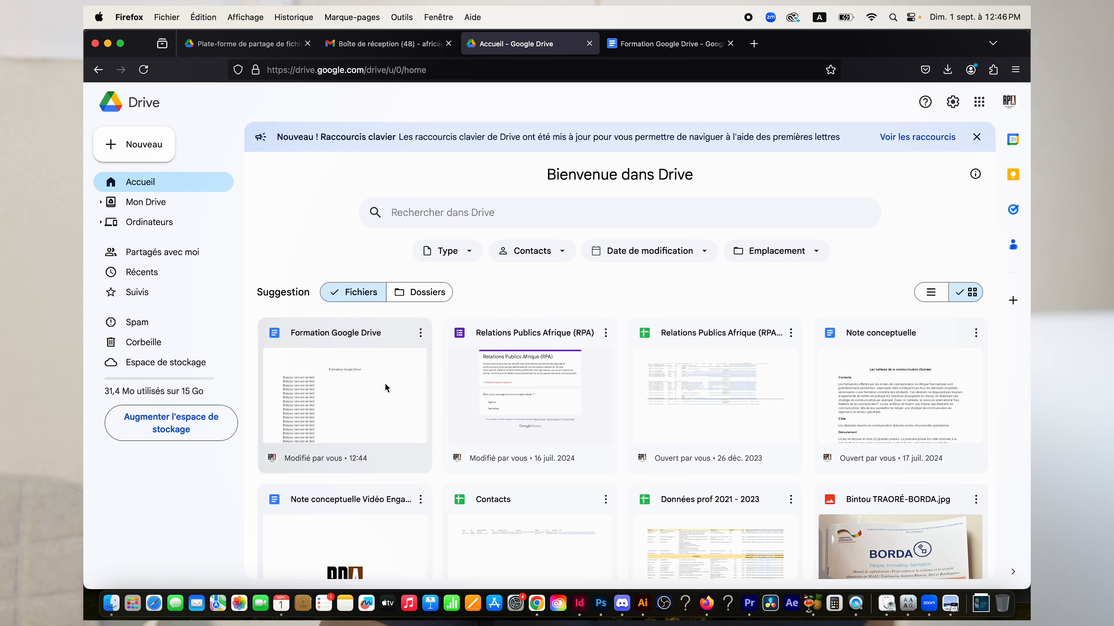
left_click(148, 204)
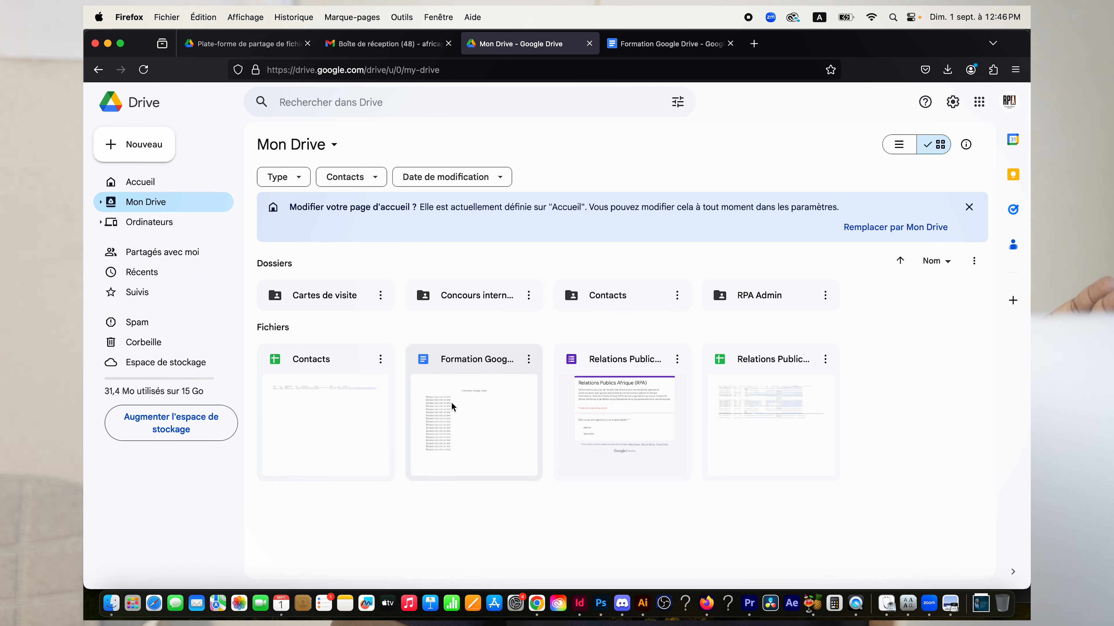
Open the Nouveau menu for creating new items in Mon Drive.
right_click(875, 380)
left_click(880, 402)
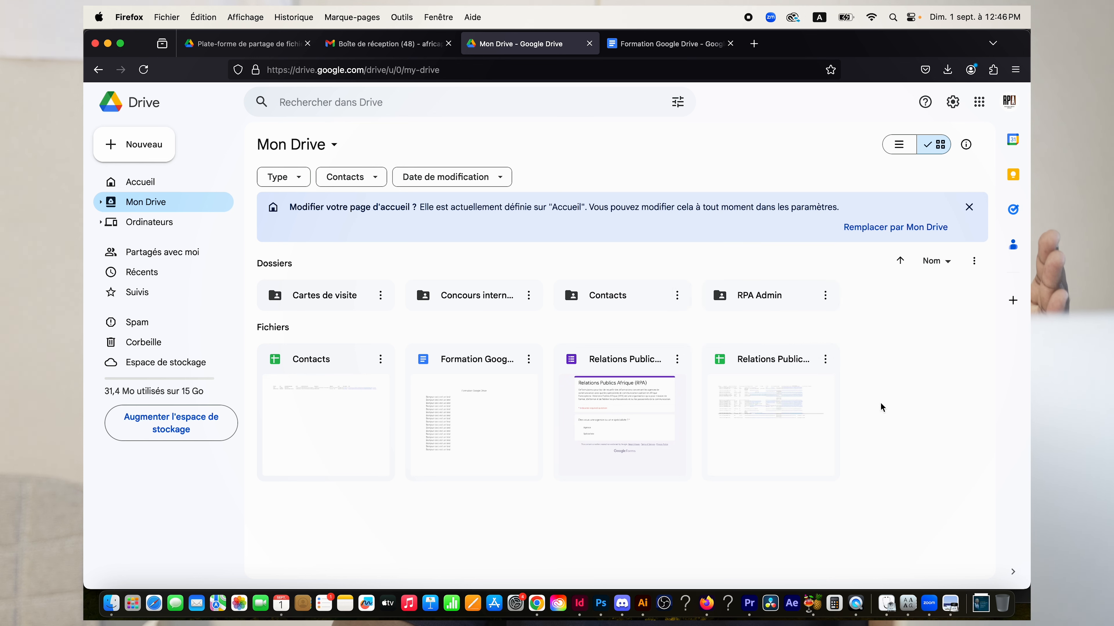
right_click(862, 404)
left_click(875, 417)
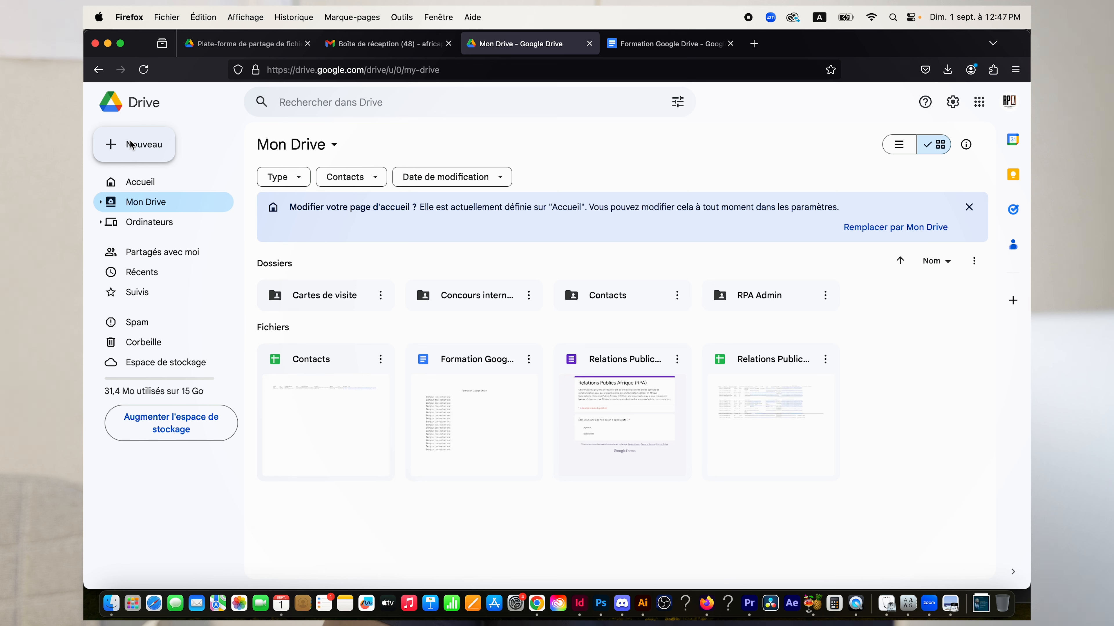
left_click(144, 144)
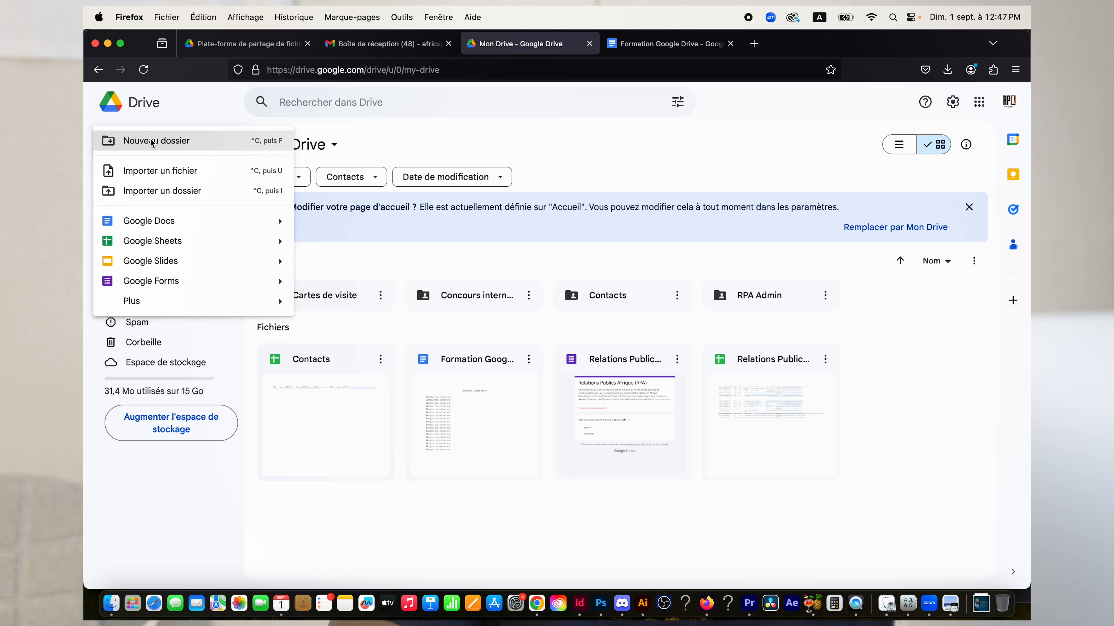
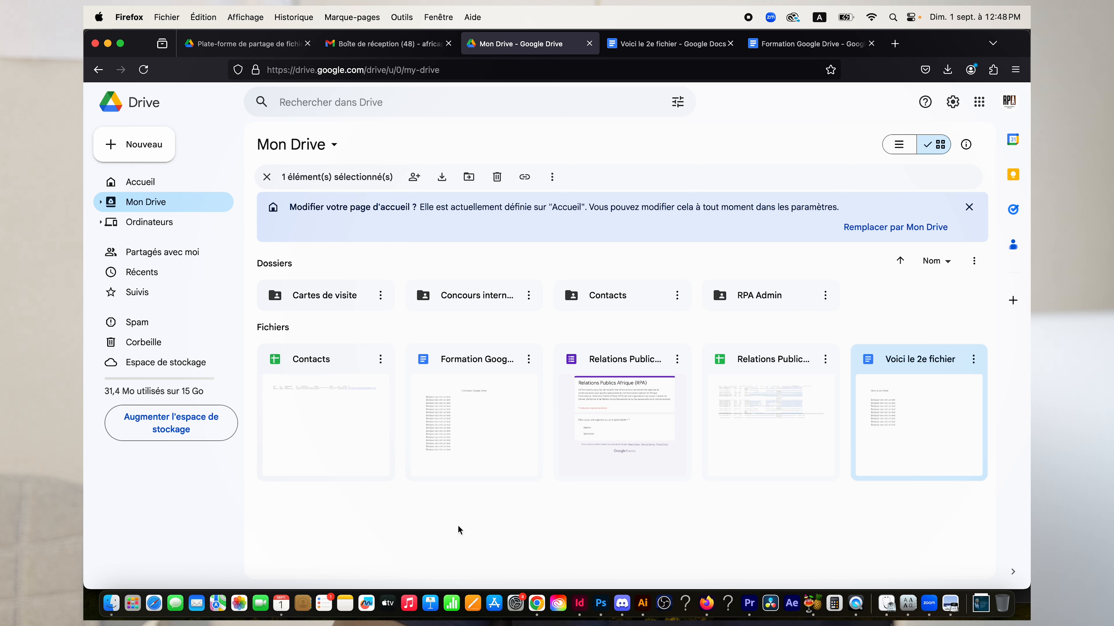
Create a Mon Drive folder named 'Fichier google docs', fixing the 'googles' typo first.
left_click(147, 145)
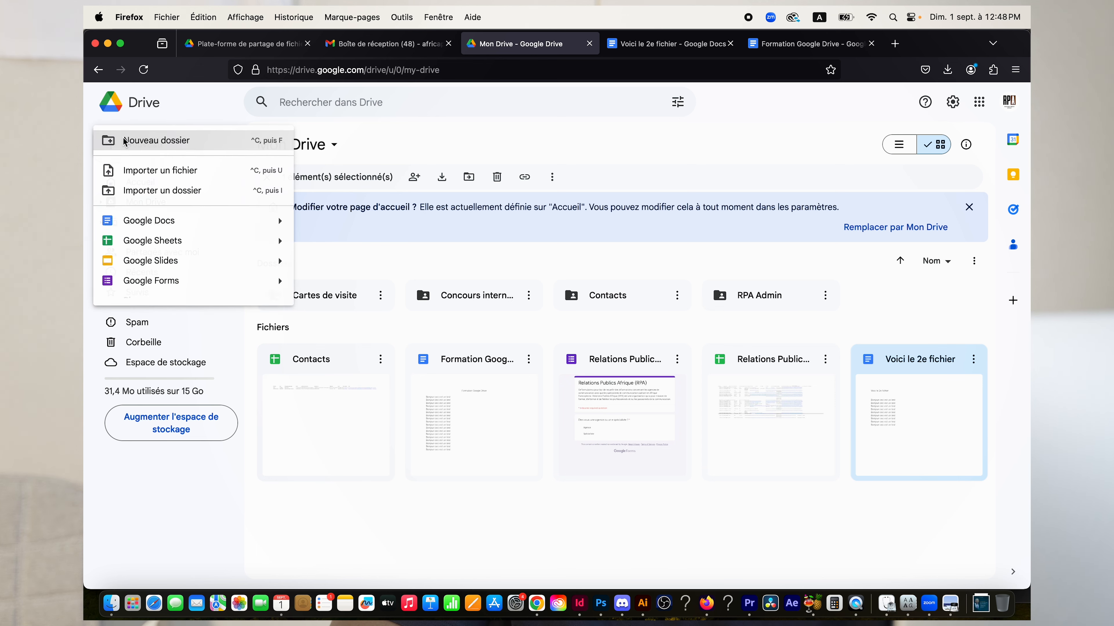
left_click(156, 141)
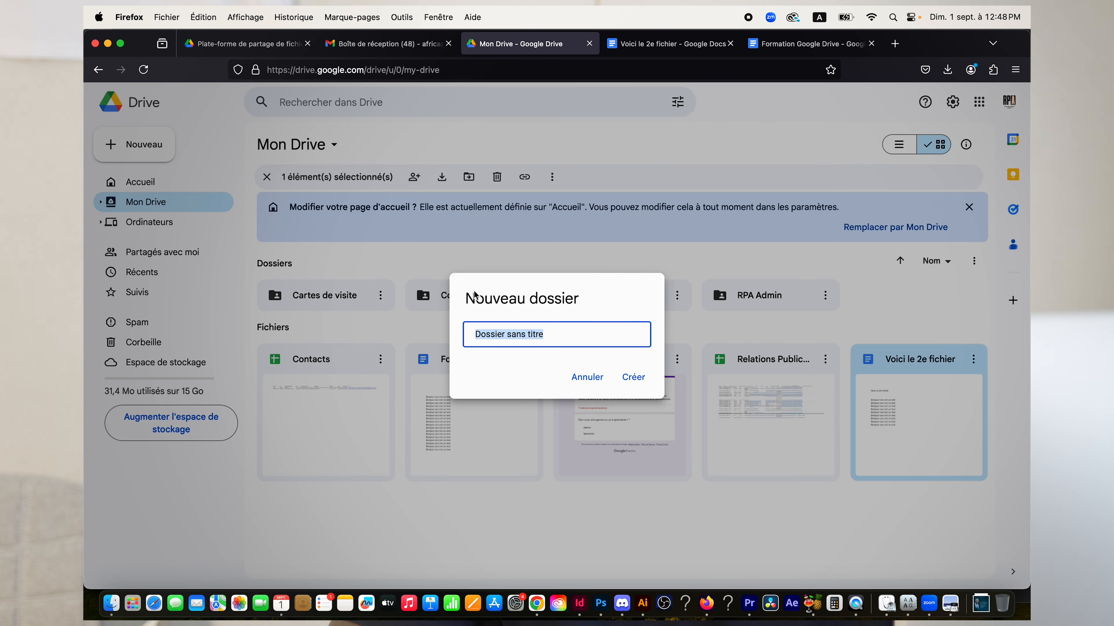
type("Fichier goog")
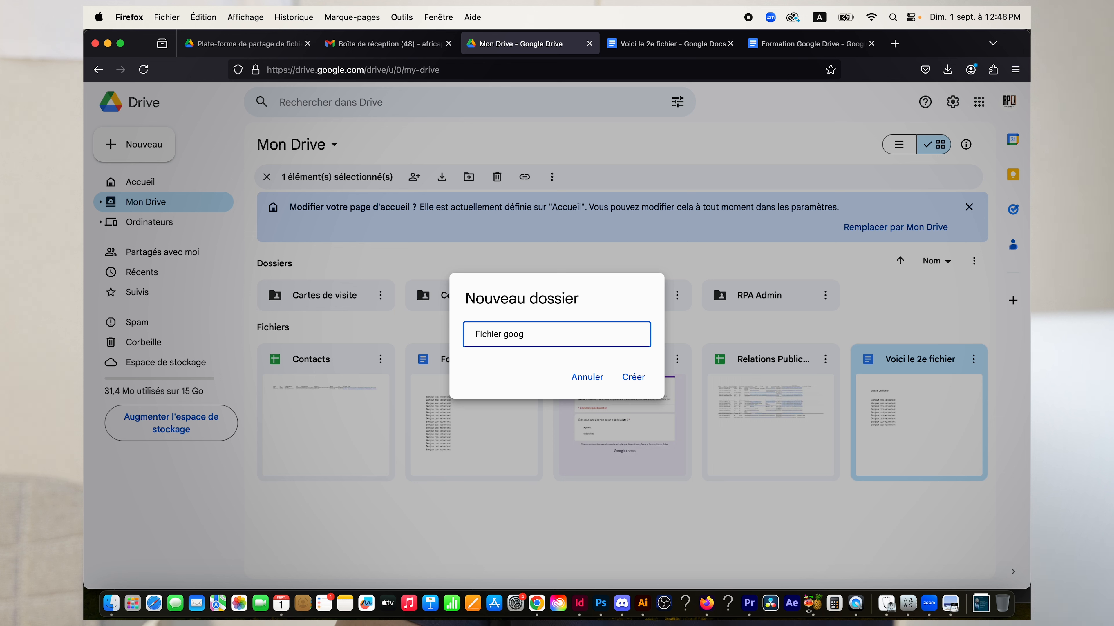
type("les docs")
left_click(534, 336)
key("BackSpace")
left_click(631, 378)
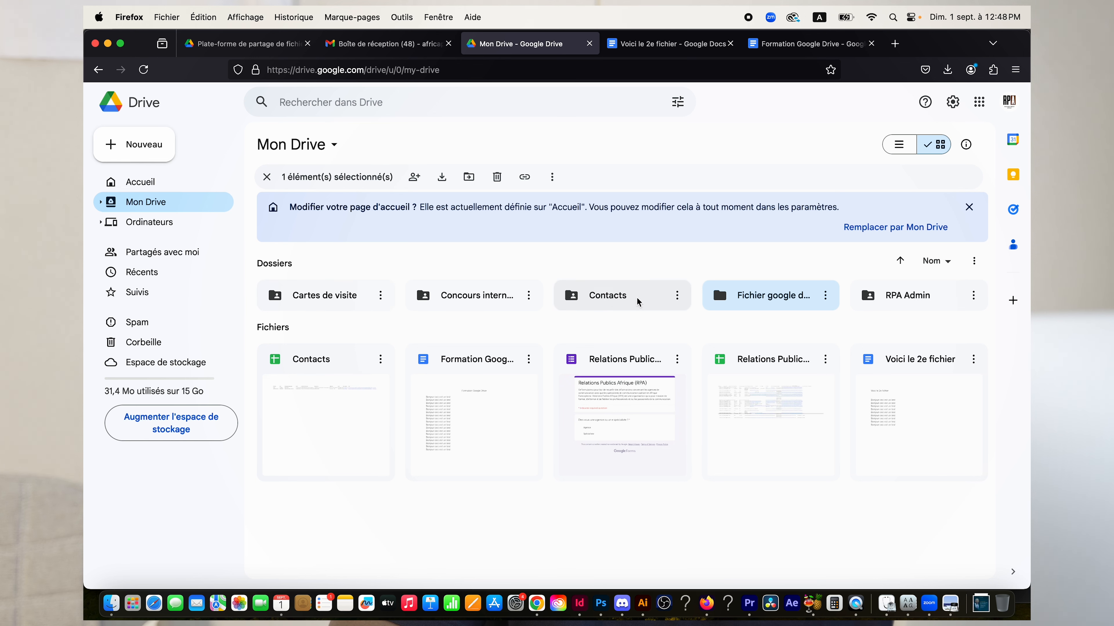
double_click(760, 297)
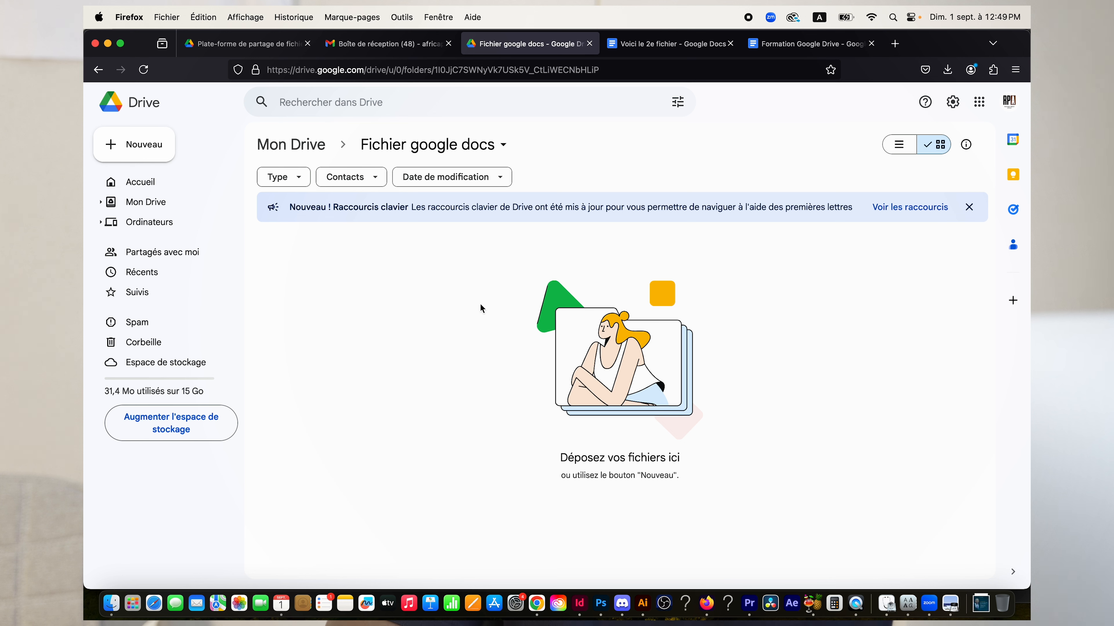
left_click(105, 71)
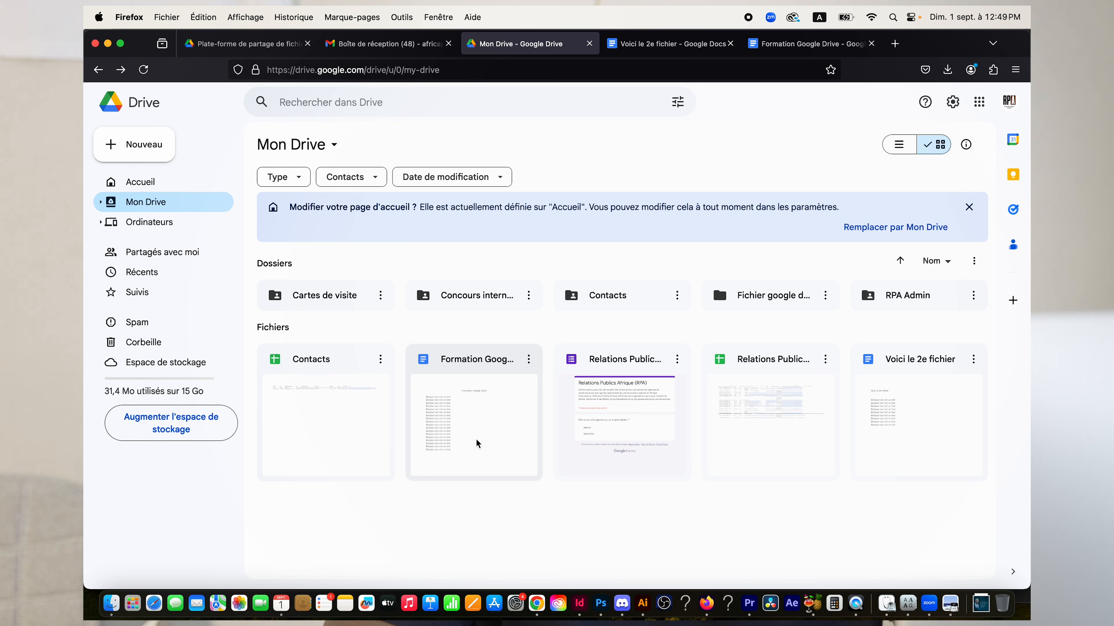
Drag 'Formation Google Drive' and 'Voici le 2e fichier' onto Fichier google docs, then open it.
left_click_drag(440, 422, 755, 301)
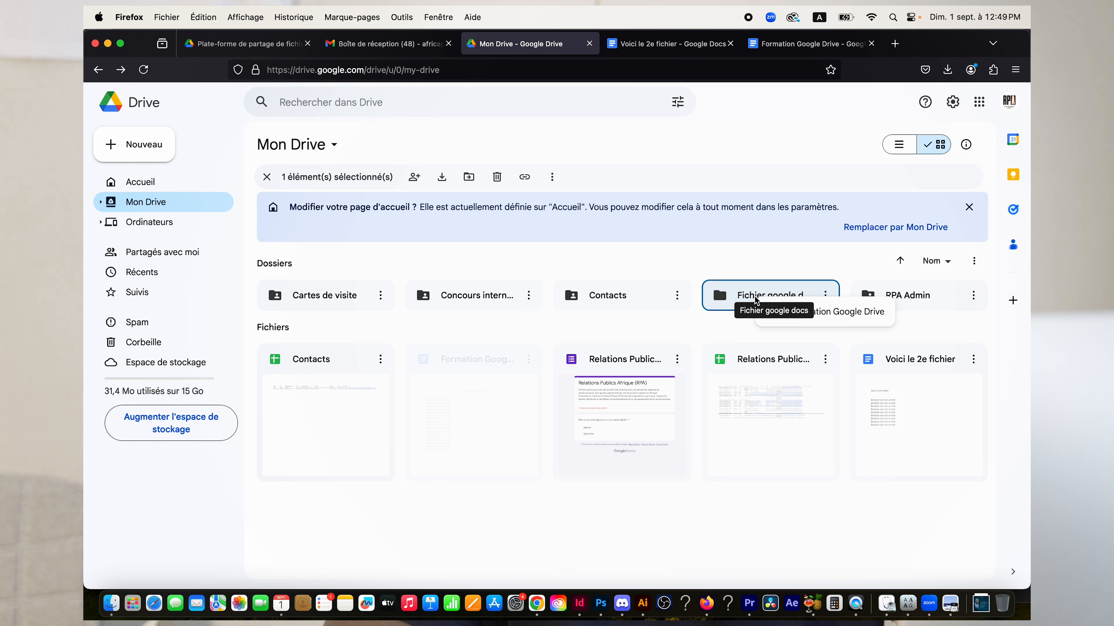
left_click_drag(755, 301, 755, 300)
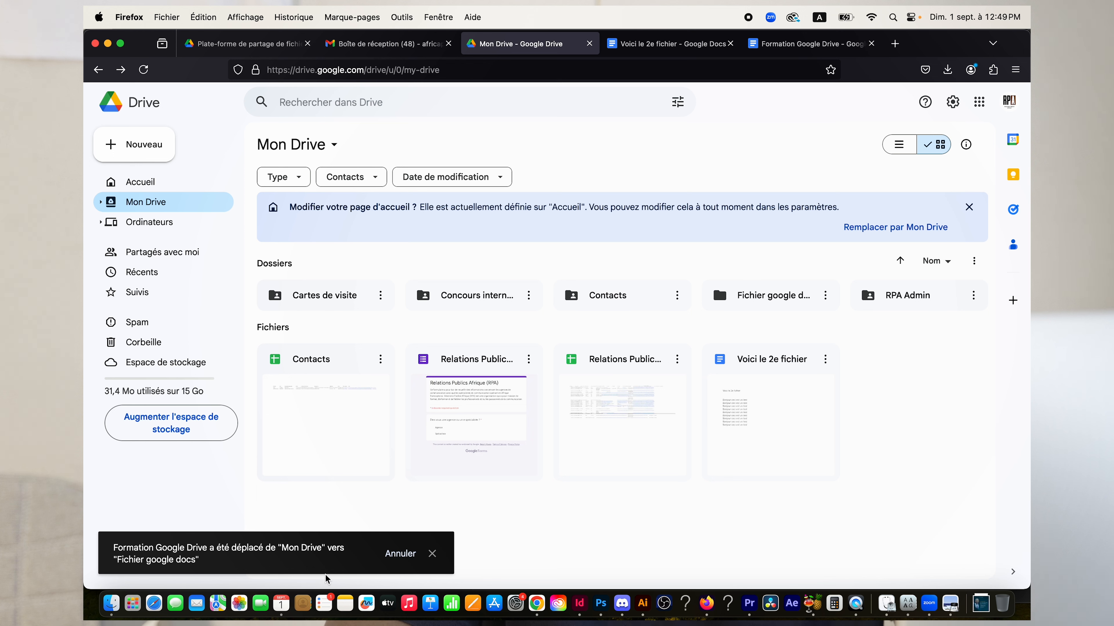
left_click(433, 553)
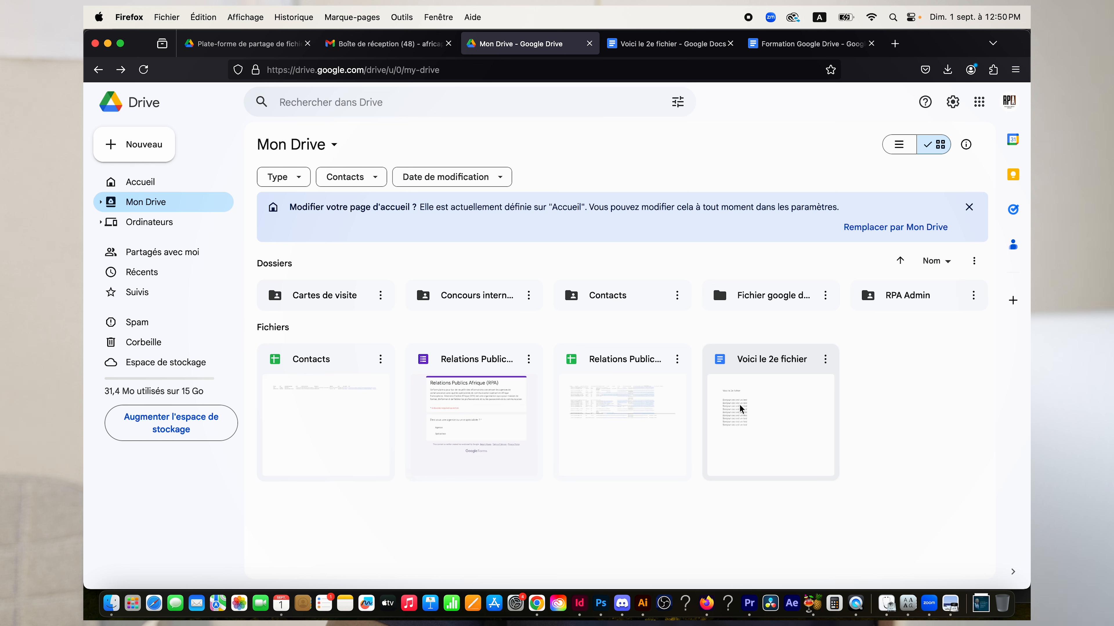
left_click_drag(734, 410, 753, 302)
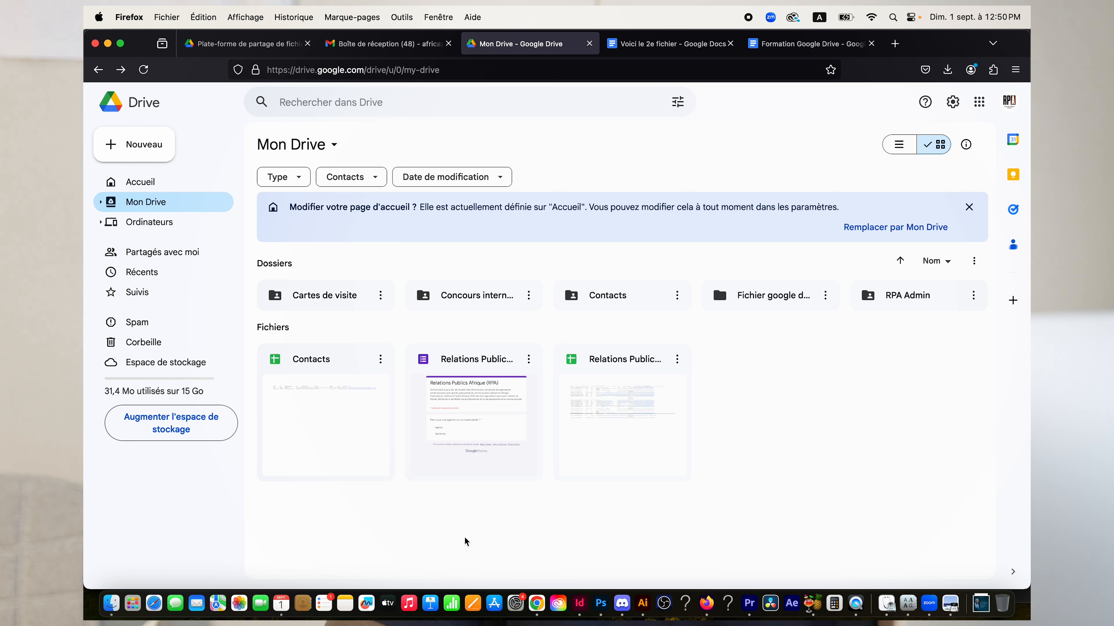
double_click(768, 302)
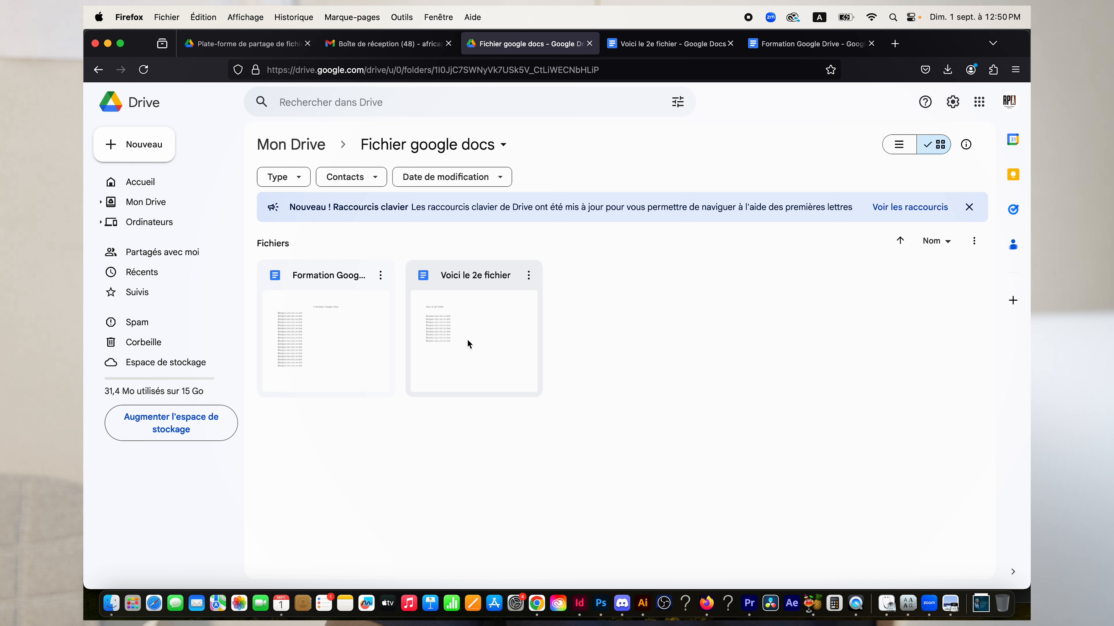
Select both documents, move them out to Mon Drive, and go to Mon Drive.
left_click_drag(313, 467, 518, 316)
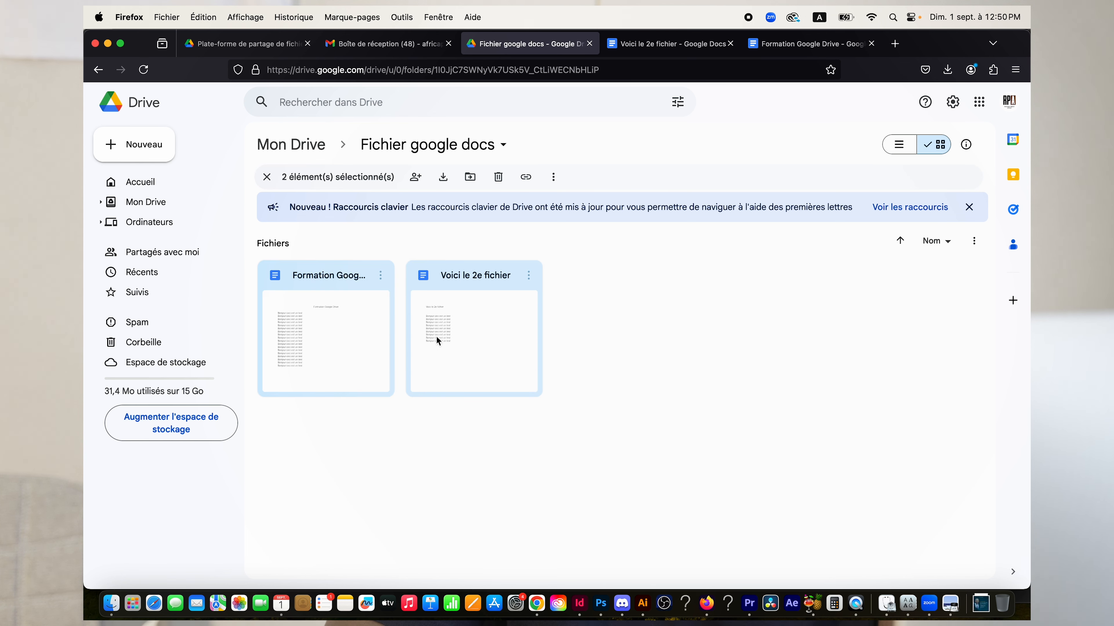
left_click_drag(443, 330, 279, 149)
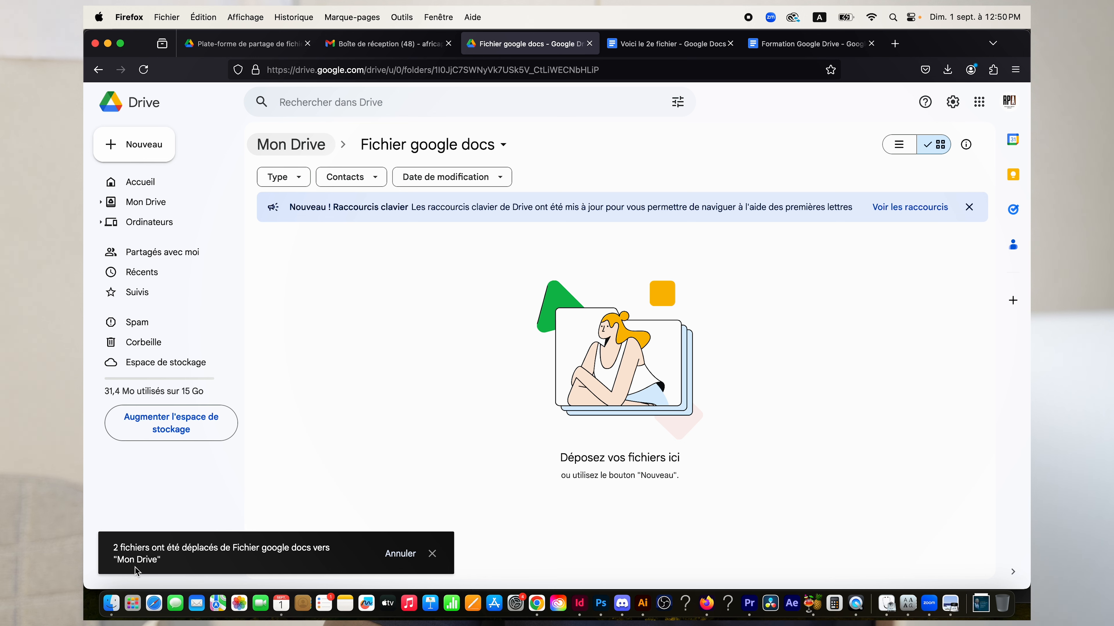
left_click(302, 148)
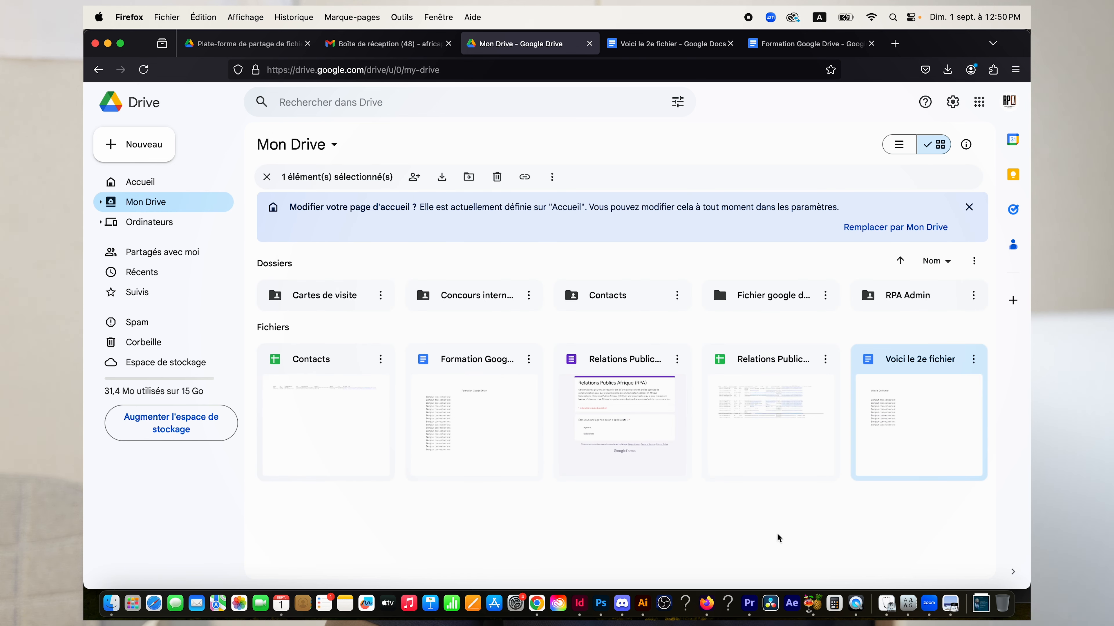
Move both documents back into Fichier google docs and return to the Drive home page.
left_click(714, 532)
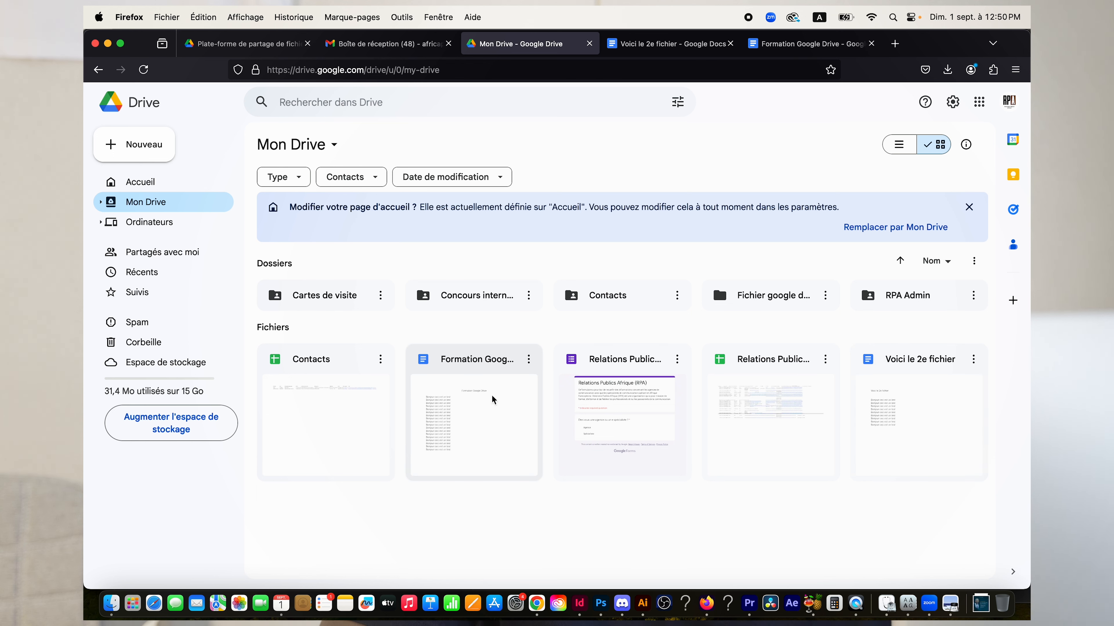
key("super")
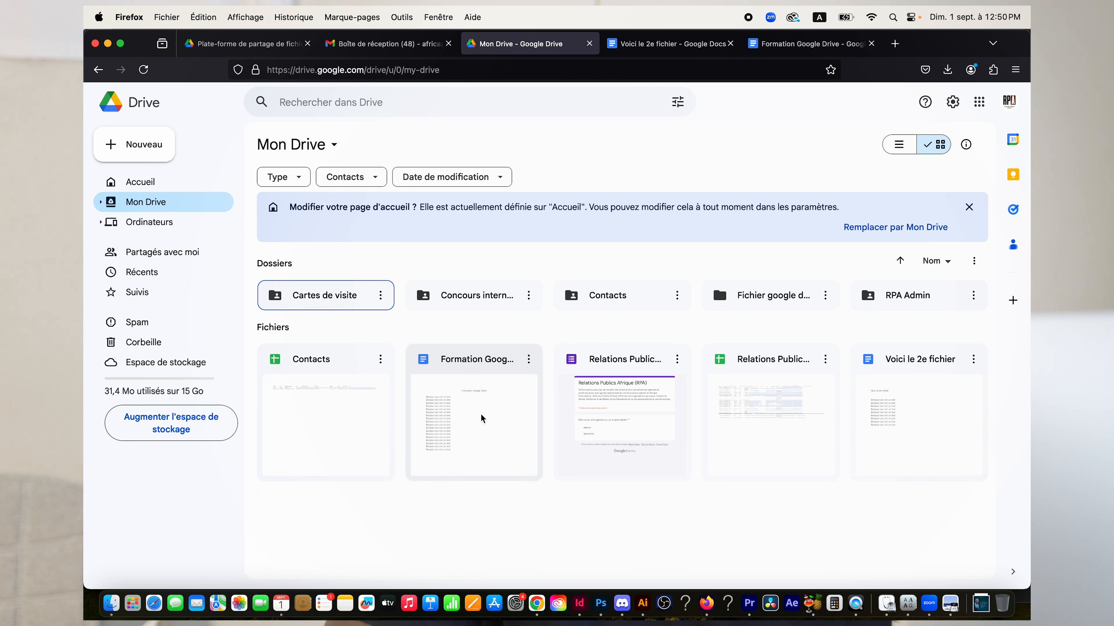
left_click(481, 418)
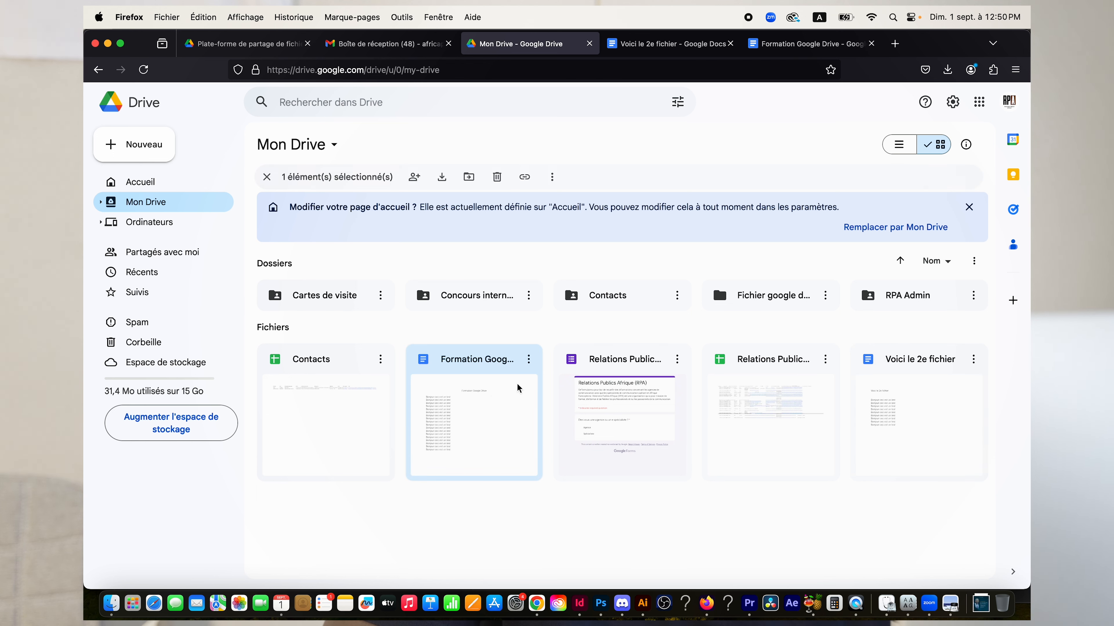
left_click(920, 425, "super")
left_click_drag(447, 433, 750, 298)
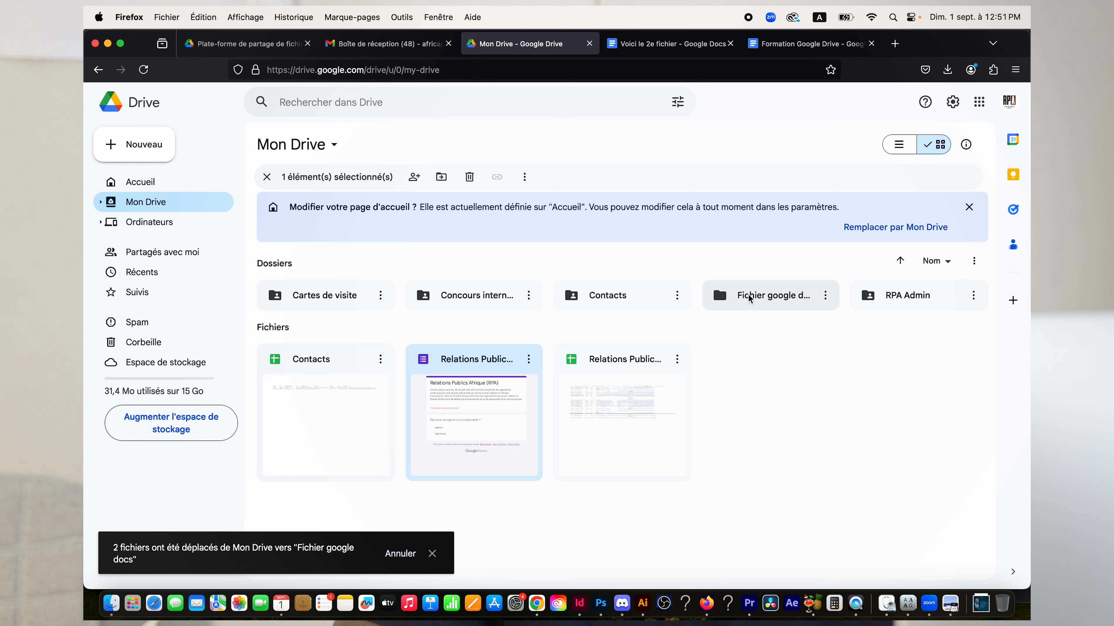
left_click(197, 190)
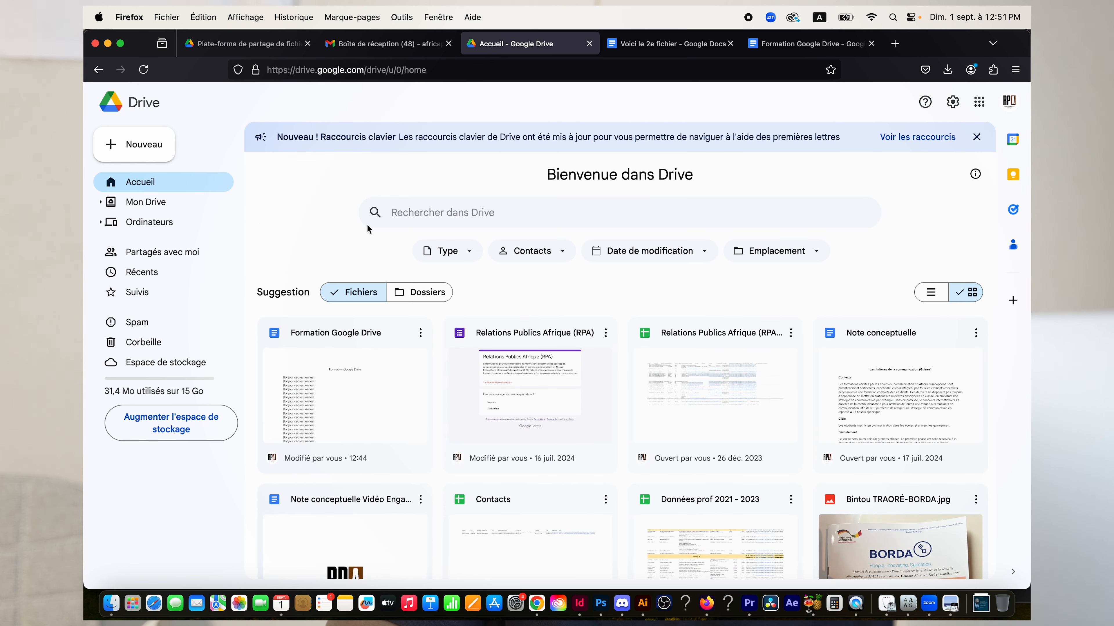
Reload the Drive home page and scroll through its suggestions.
left_click(143, 70)
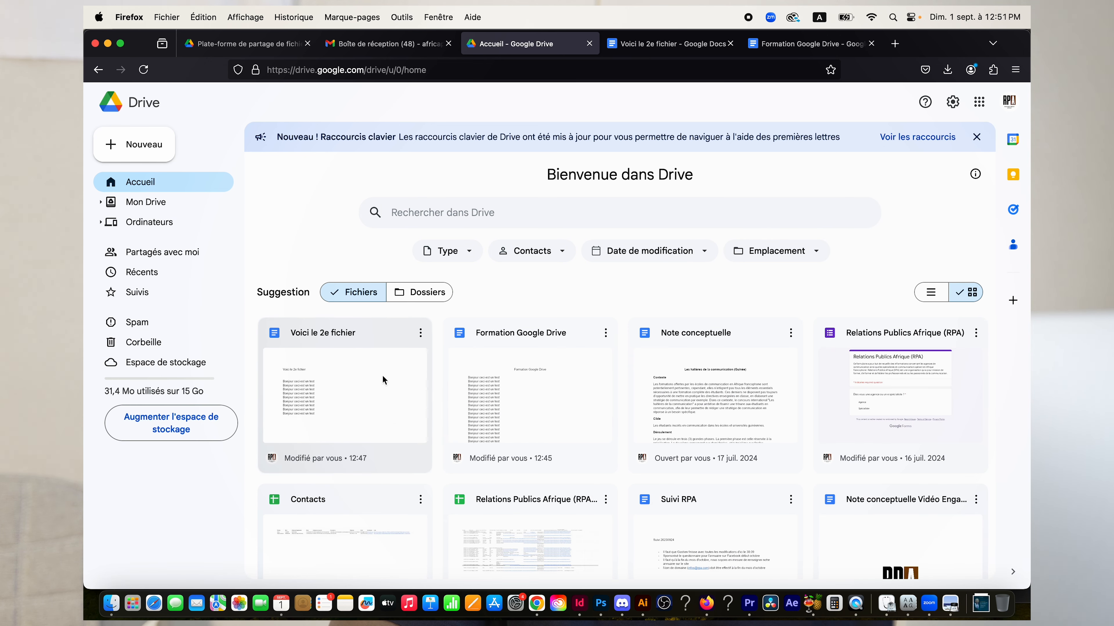
mouse_move(308, 392)
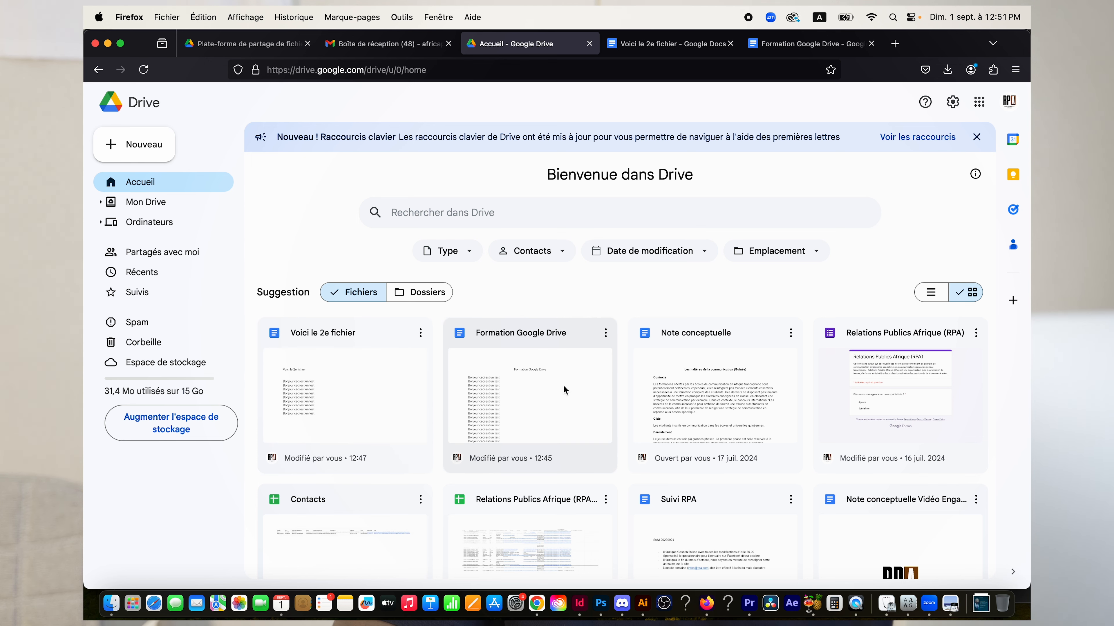
scroll(563, 385, "down", 3)
scroll(563, 385, "up", 3)
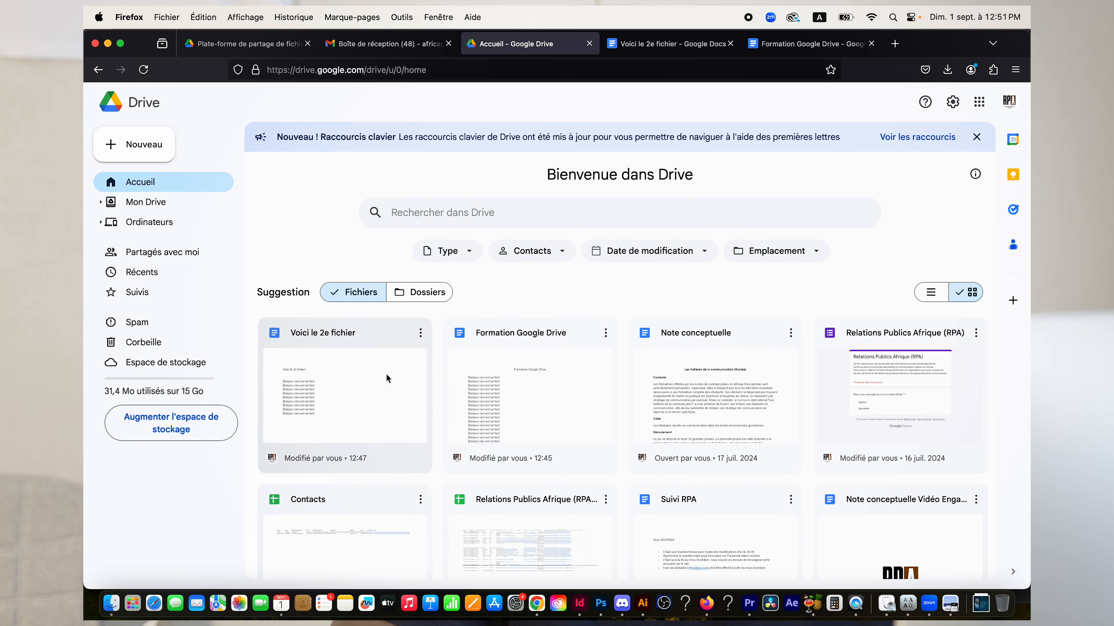
scroll(418, 429, "down", 3)
scroll(418, 429, "up", 3)
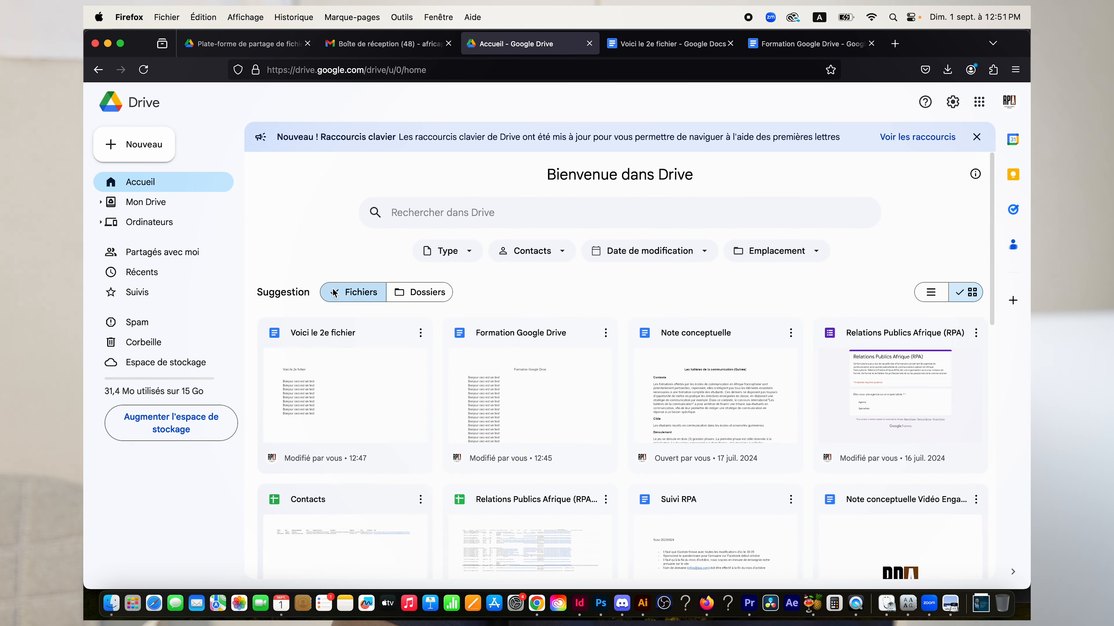
Toggle suggestions between Dossiers and Fichiers, then go to Mon Drive.
left_click(431, 297)
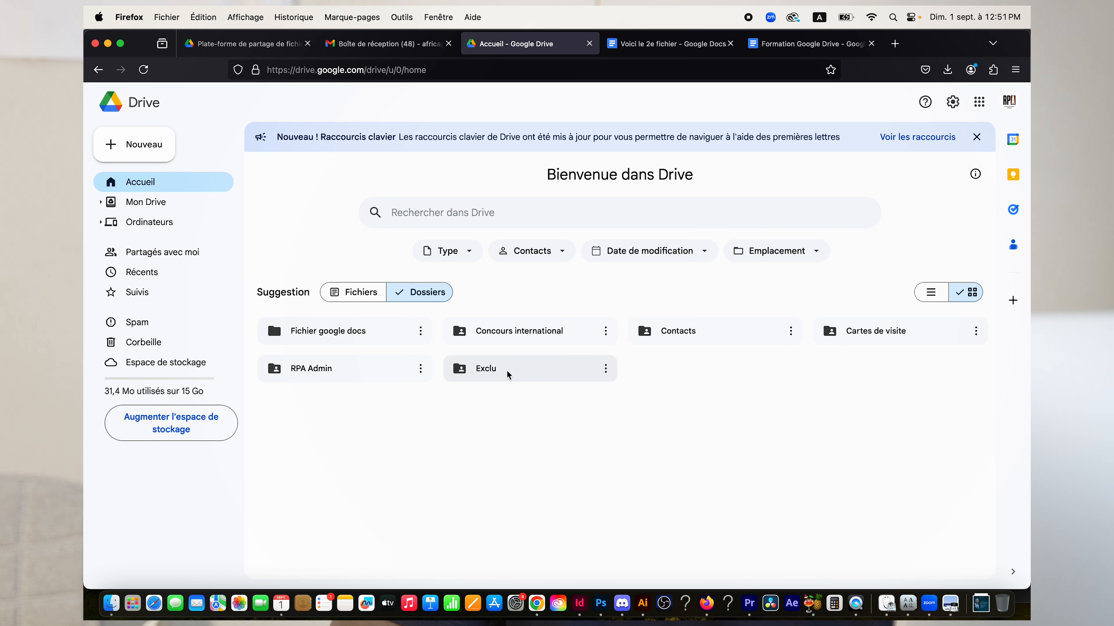
left_click(359, 294)
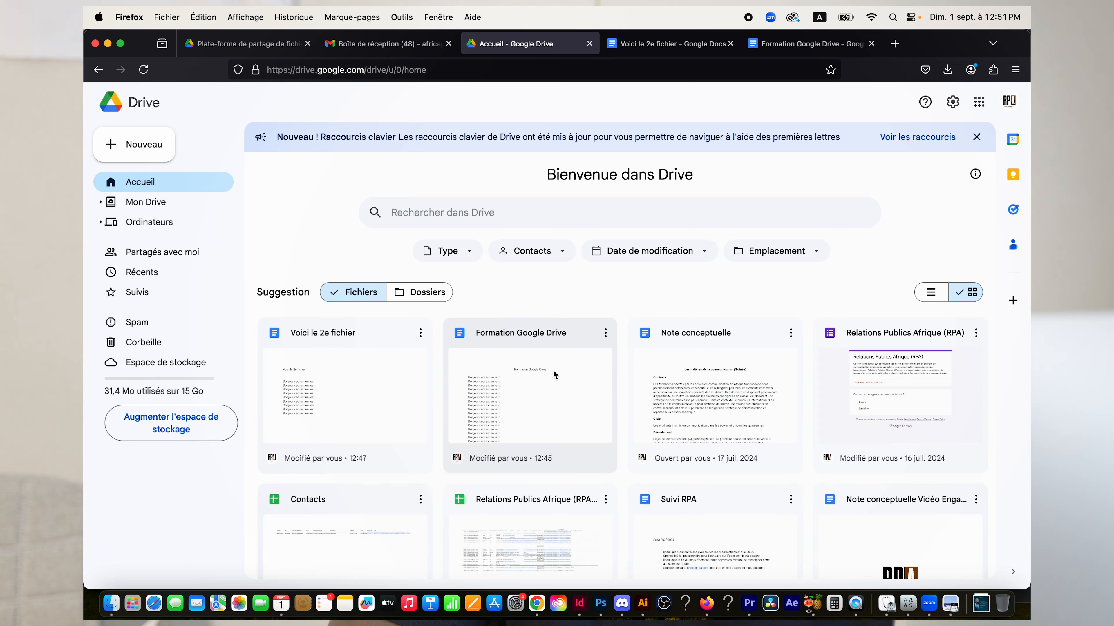
left_click(181, 203)
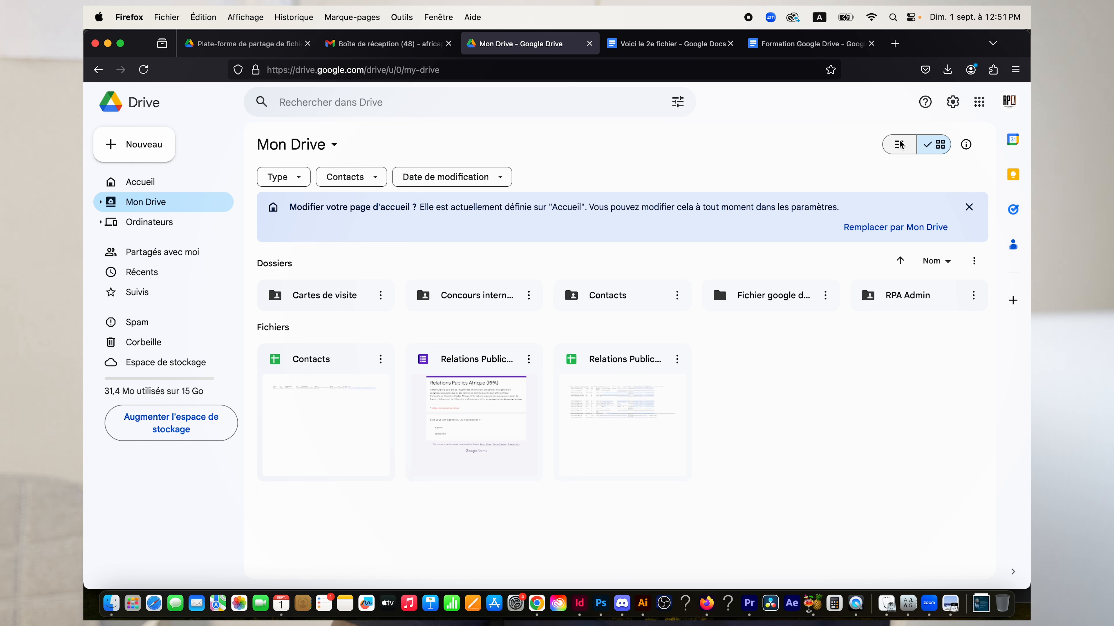
Switch Mon Drive between grid and list views, ending in list view.
left_click(899, 148)
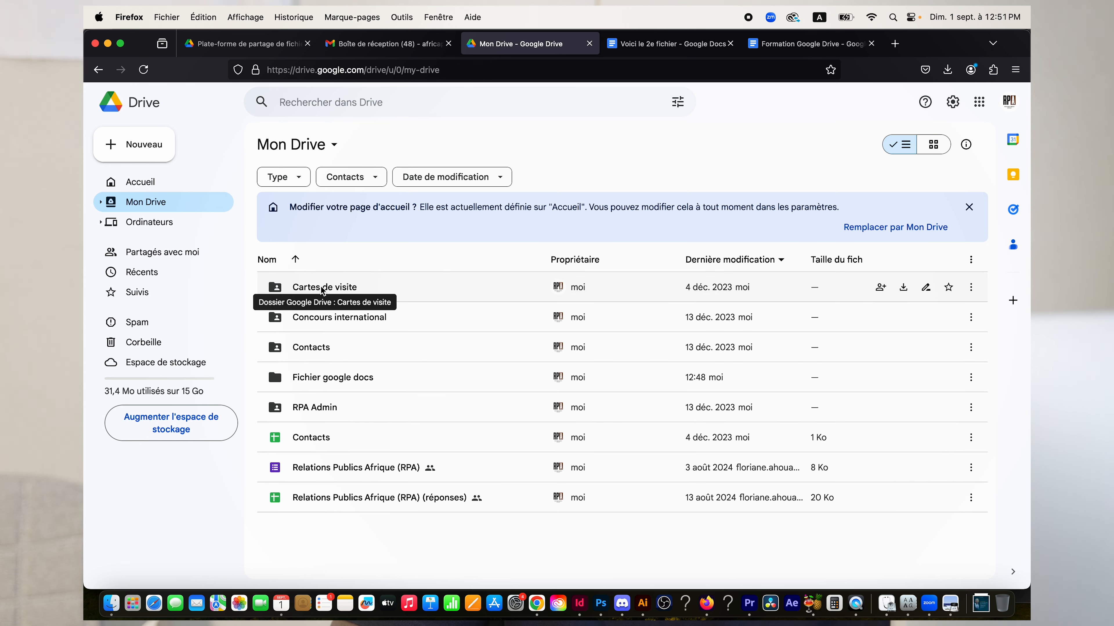
left_click(936, 147)
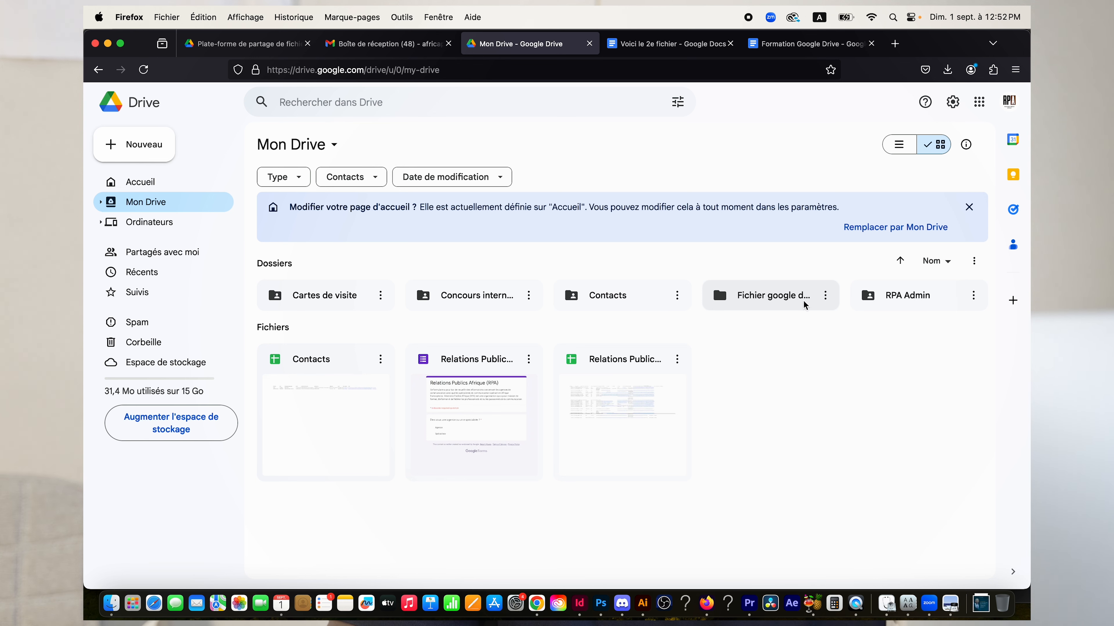
left_click(898, 146)
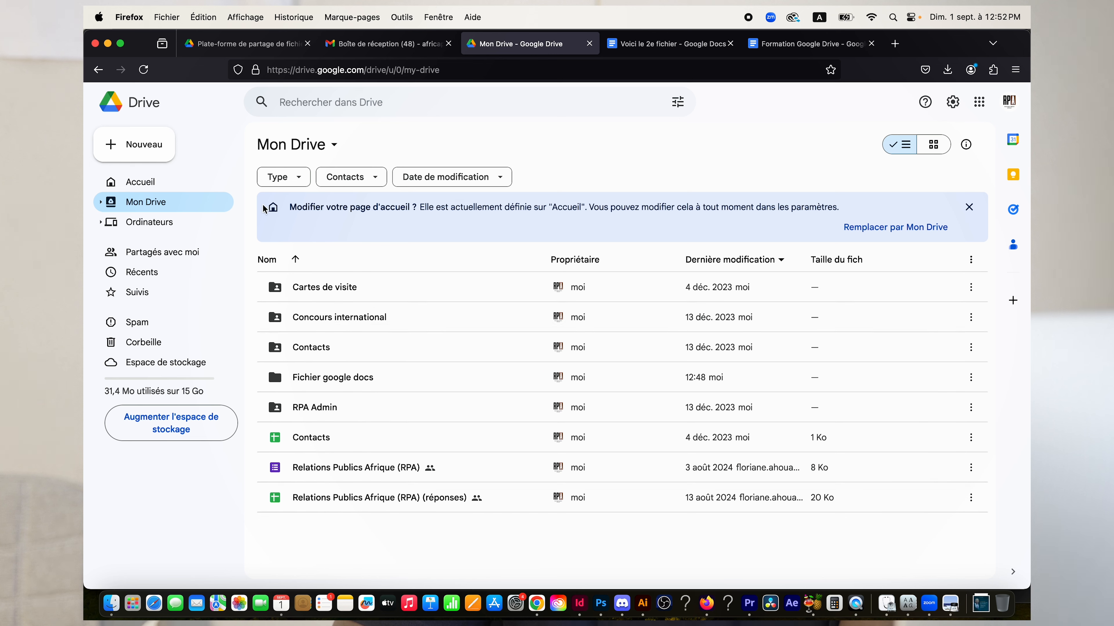
Move between Accueil and Mon Drive, ending on the home page in the search box.
left_click(168, 185)
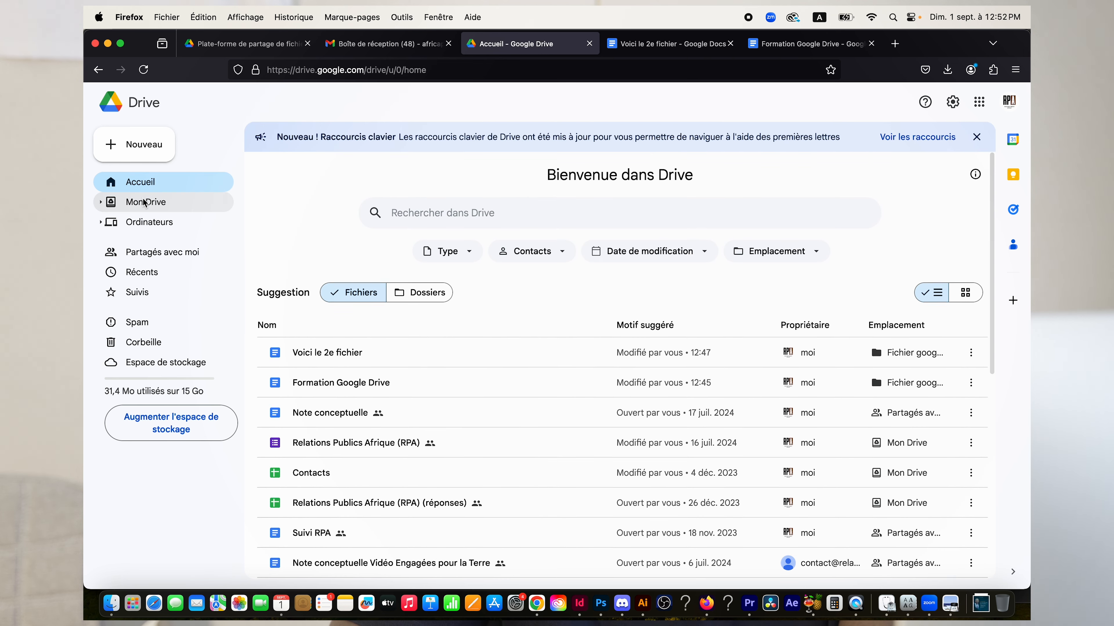
left_click(131, 203)
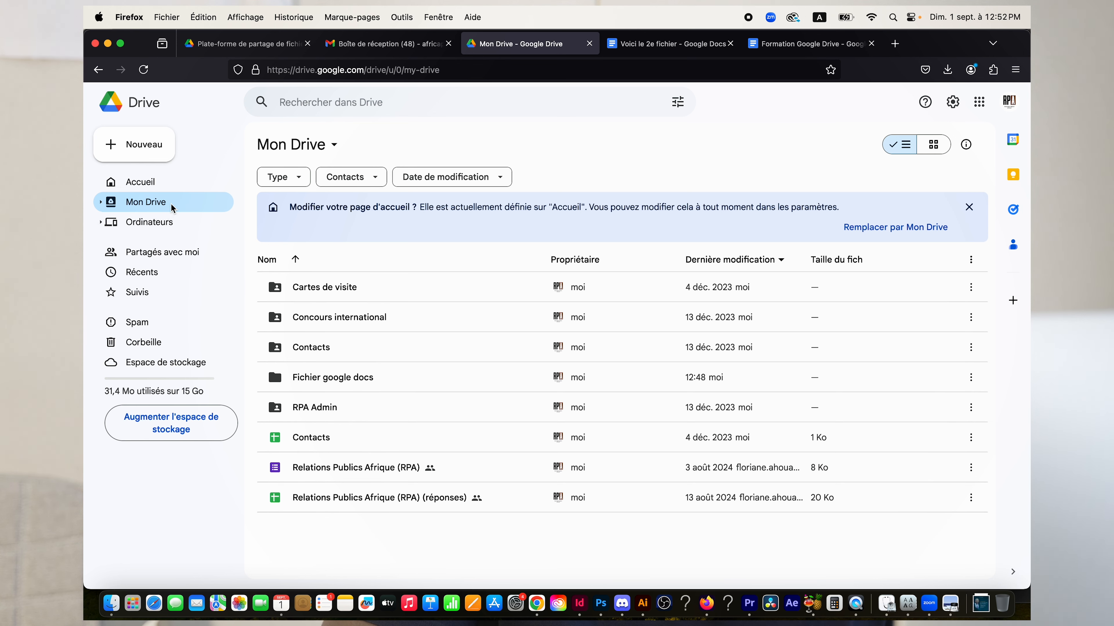
left_click(163, 188)
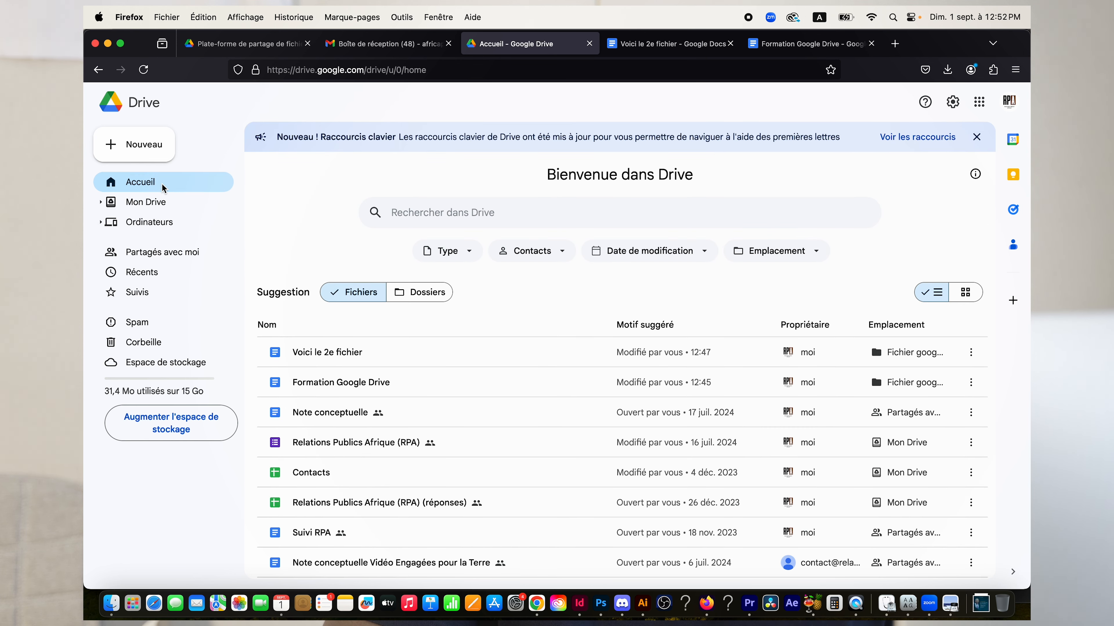
left_click(464, 213)
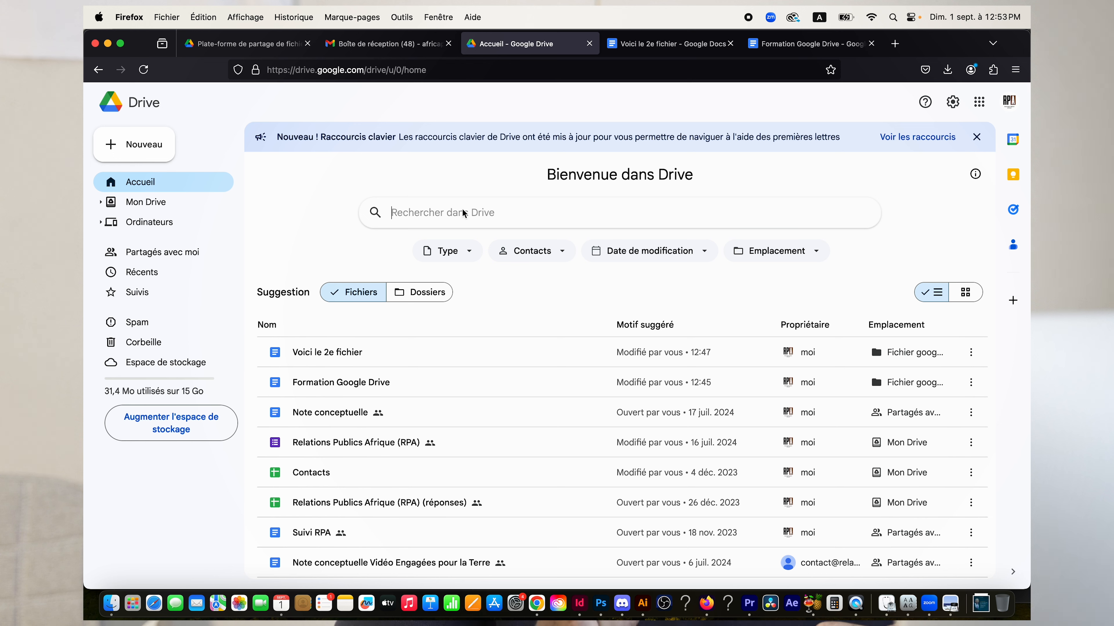
Search for '2e fichier' and briefly open the suggested 'Voici le 2e fichier' document.
type("2e fichier")
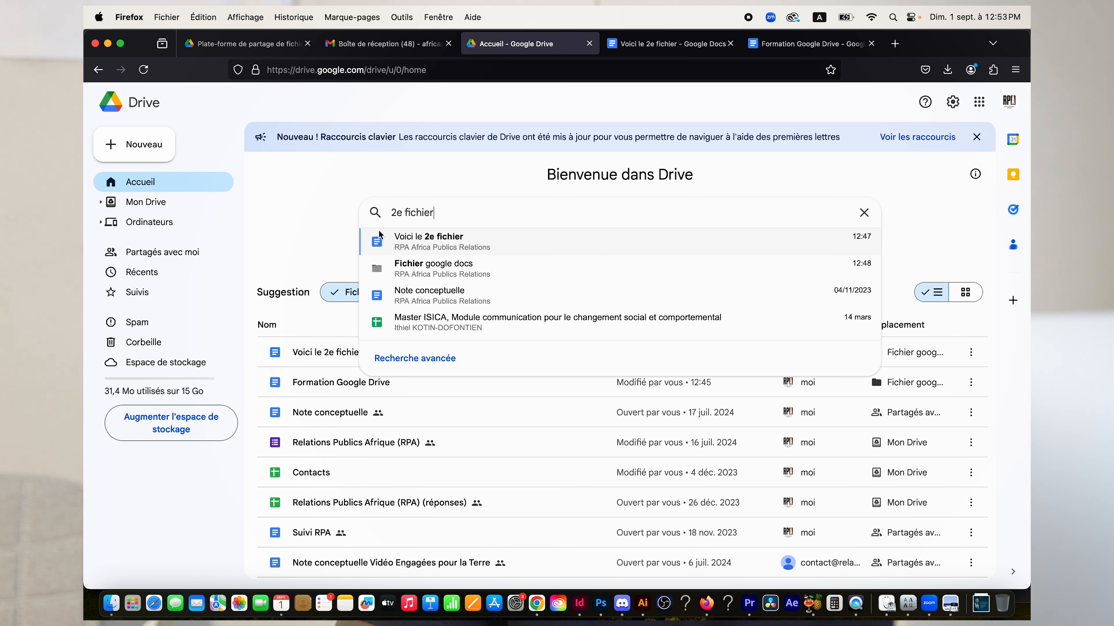
left_click(459, 250)
left_click(685, 44)
Open the suggested Fichier google docs folder, go back home, and search '2e ficheir' again.
left_click(474, 273)
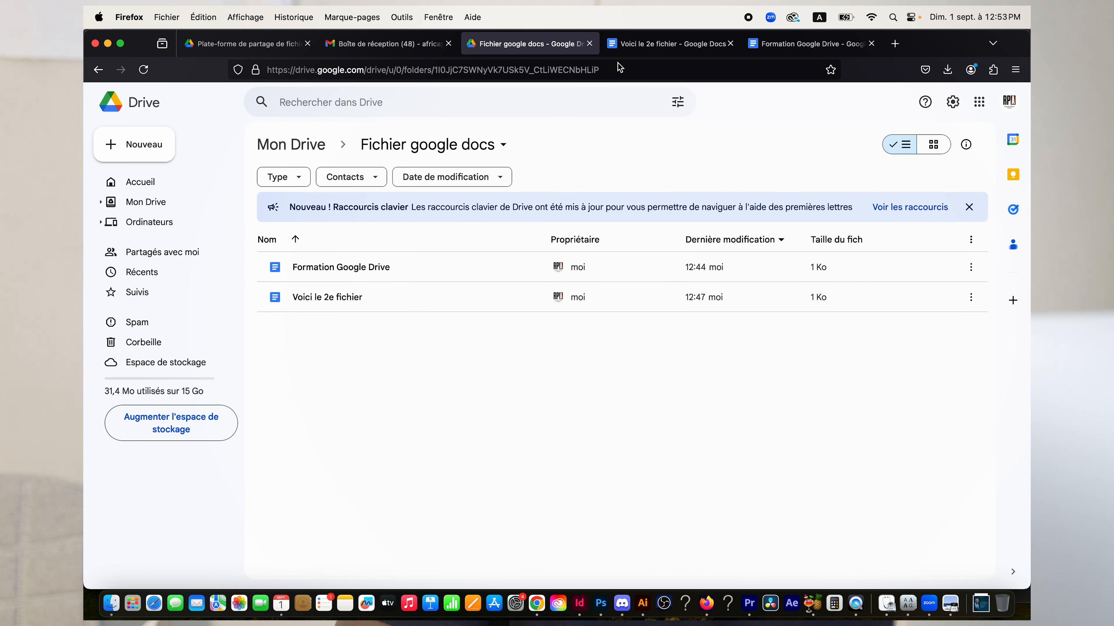
left_click(98, 69)
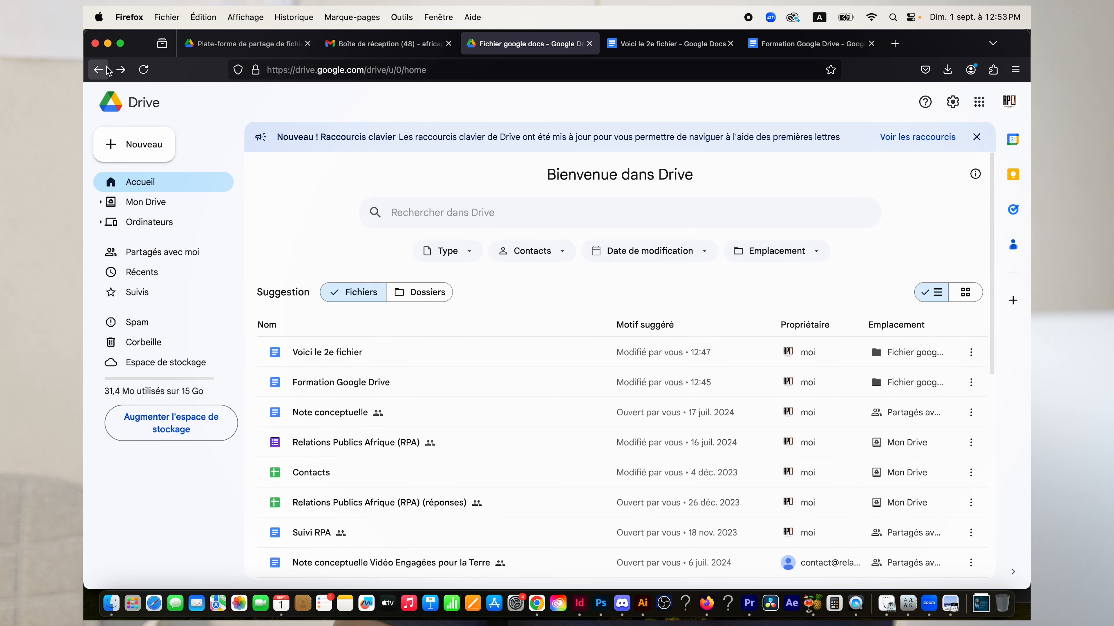
left_click(495, 226)
type("2e fiche")
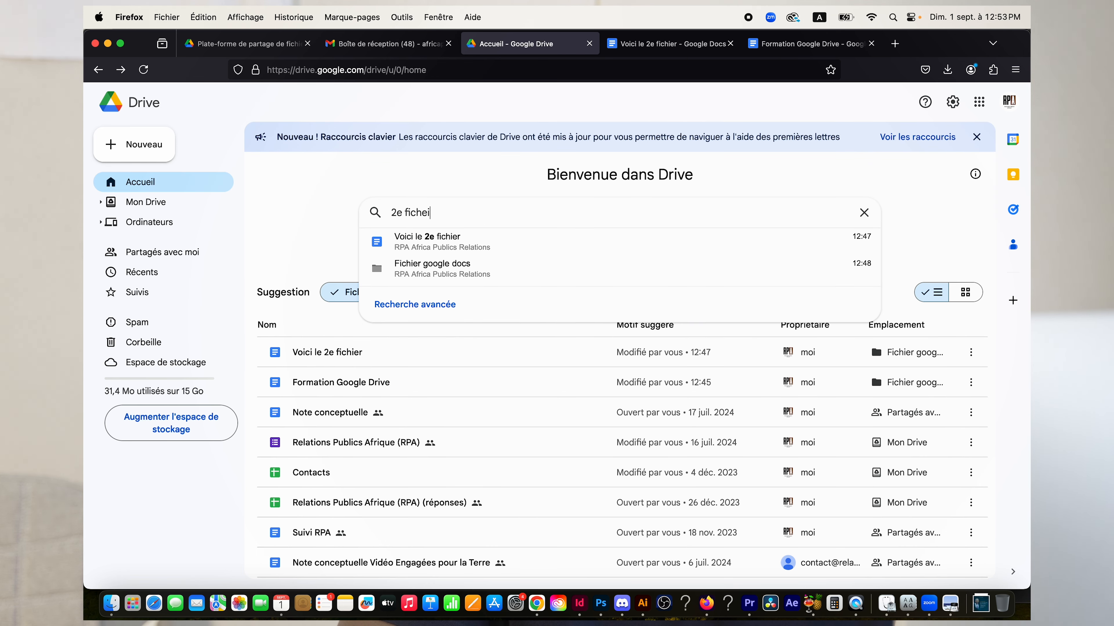
type("ir")
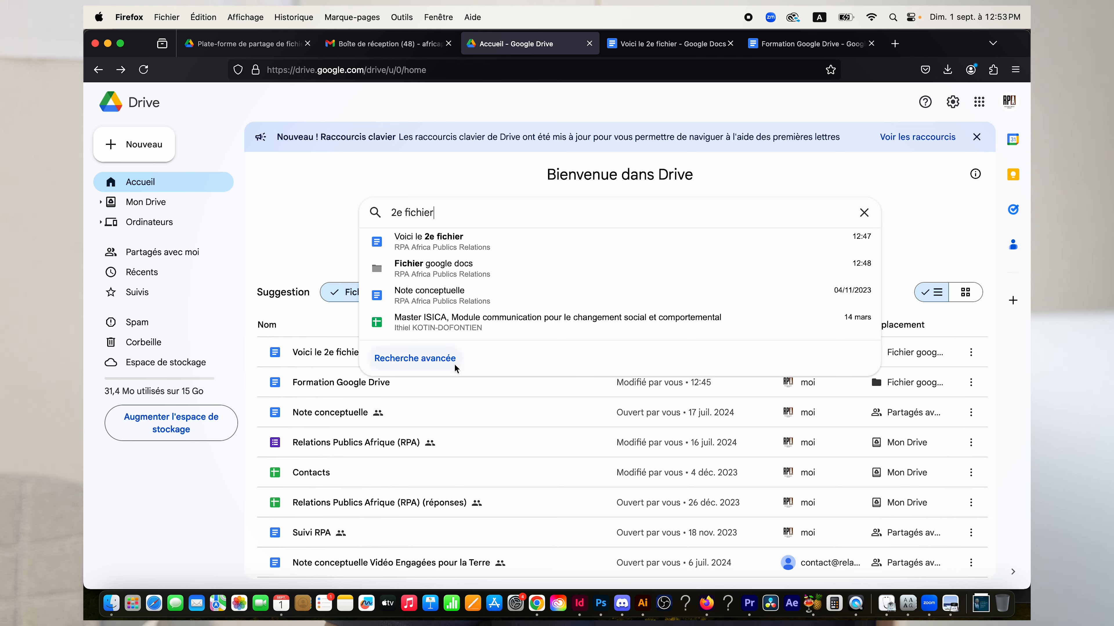
Open advanced search and set Type to Documents and Propriétaire to À moi.
left_click(424, 363)
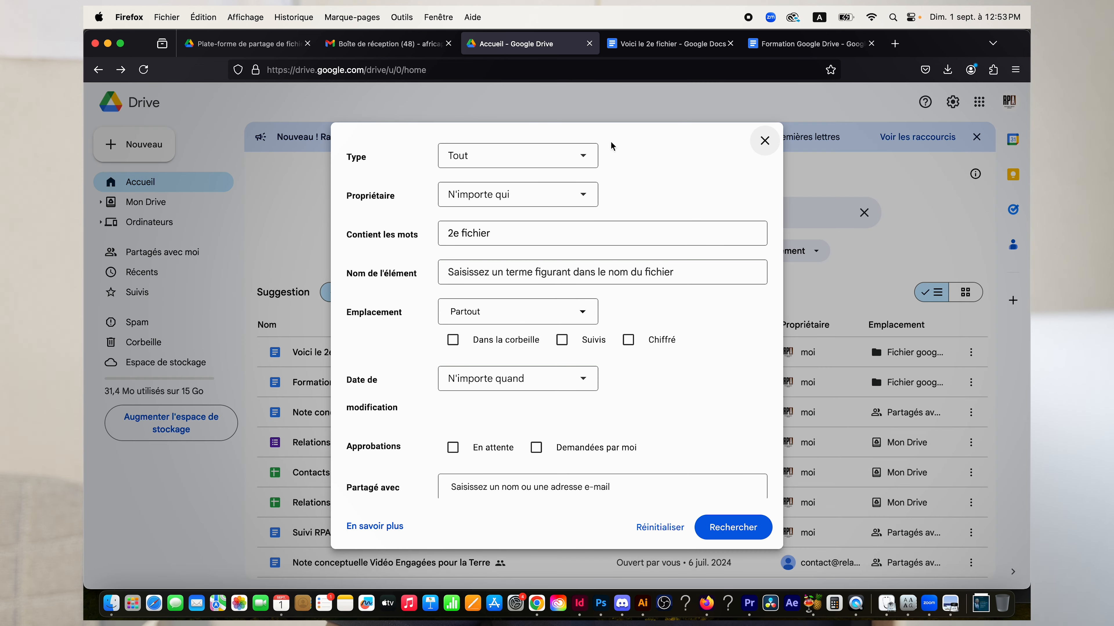
left_click(584, 155)
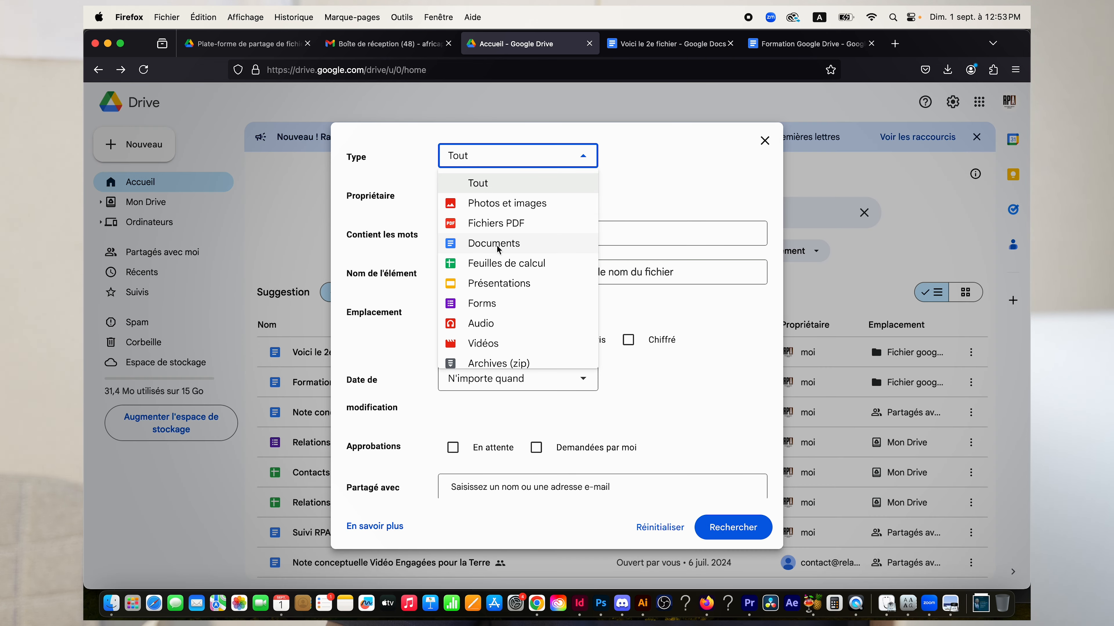
left_click(514, 247)
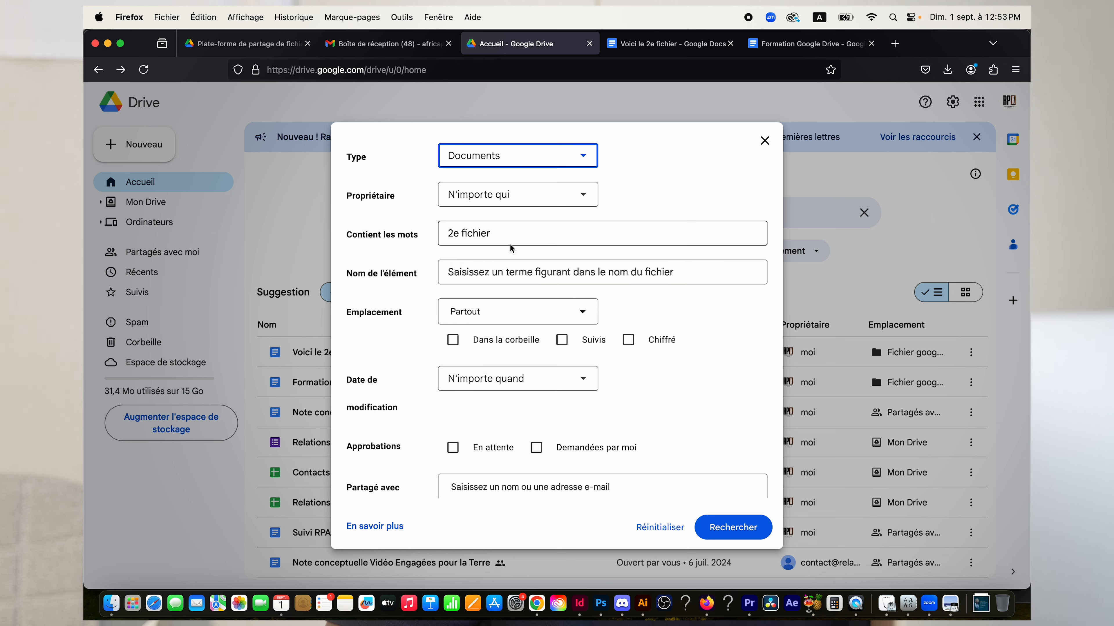
left_click(585, 198)
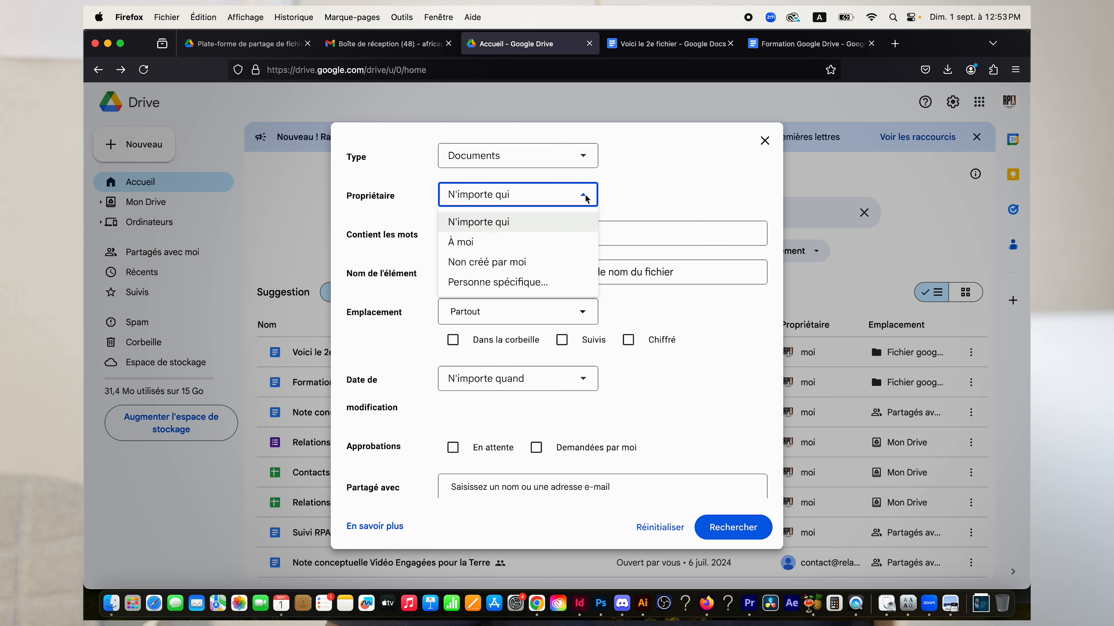
left_click(512, 247)
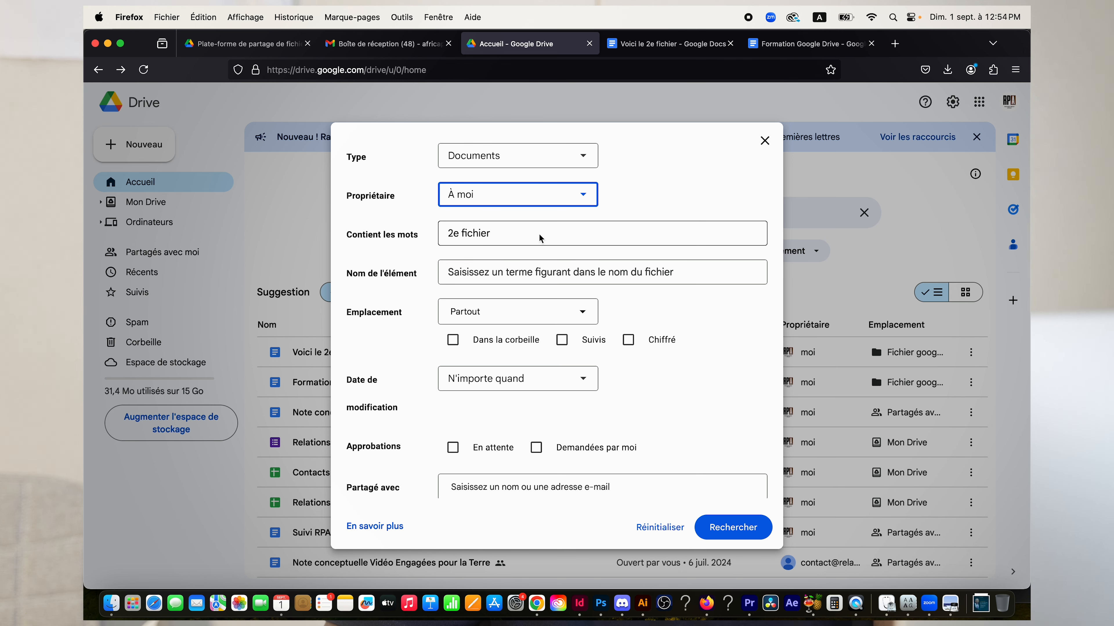
Keep Emplacement at Partout and set Date de modification to Personnalisée.
triple_click(437, 240)
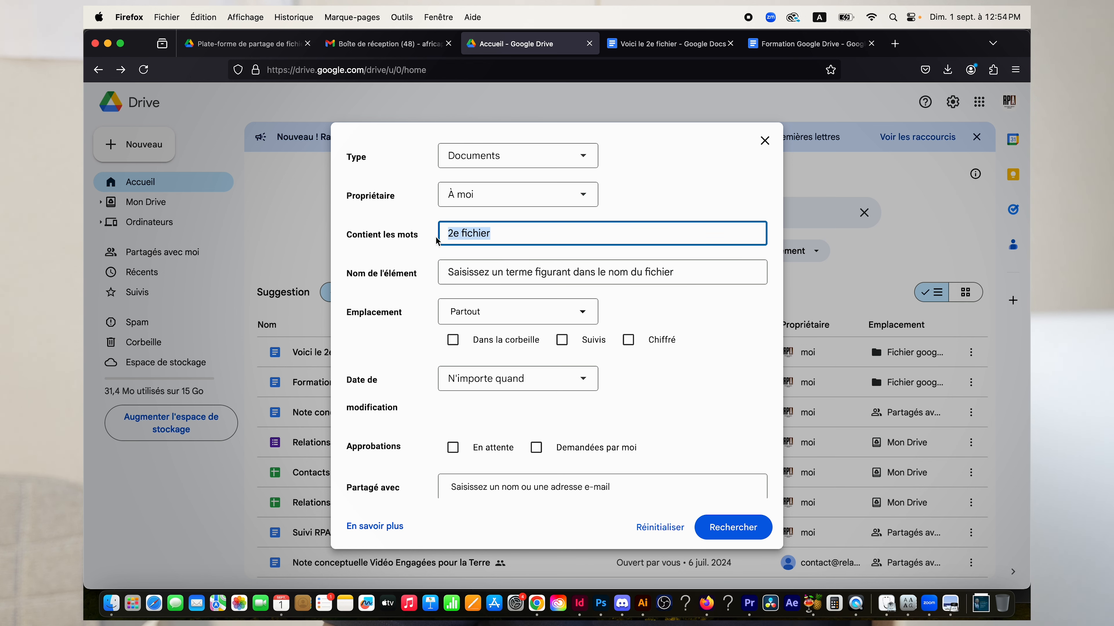
left_click(510, 279)
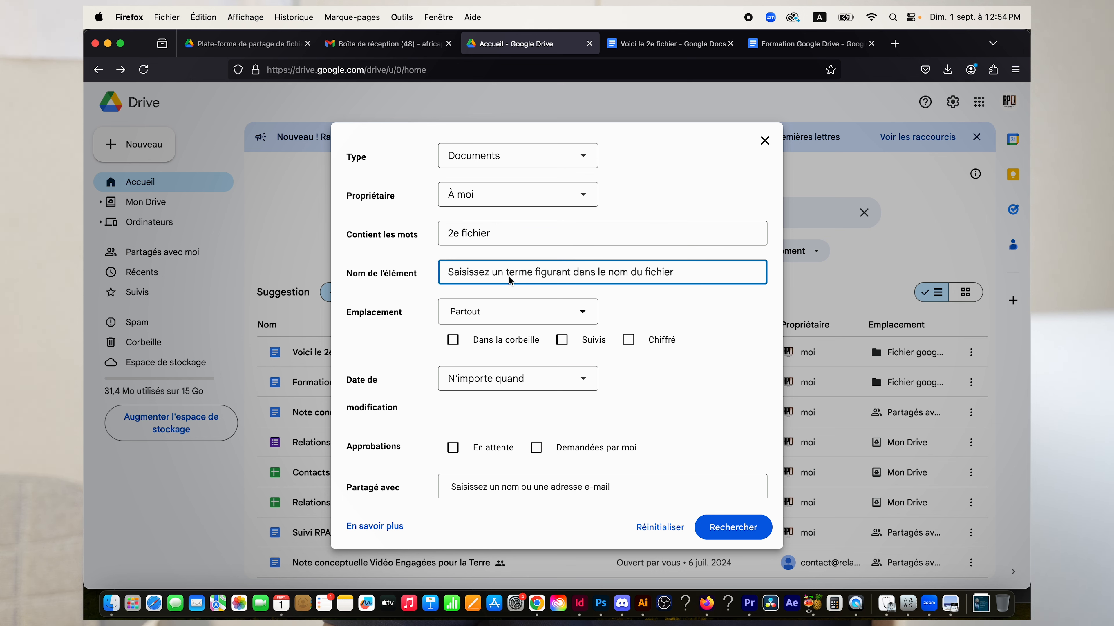
scroll(510, 277, "down", 2)
left_click(579, 282)
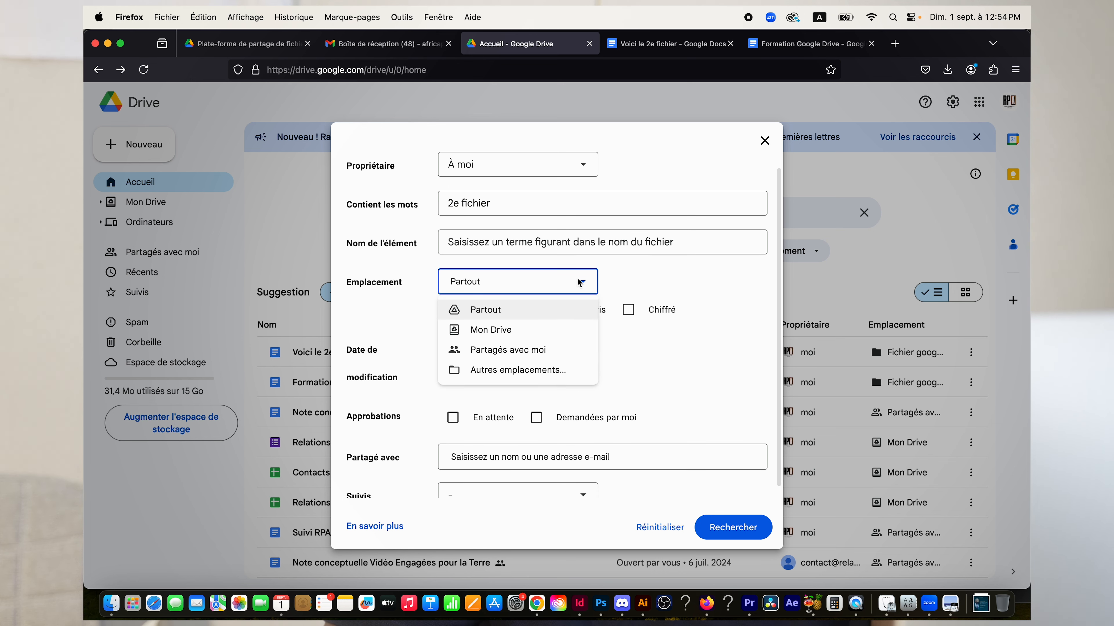
left_click(533, 315)
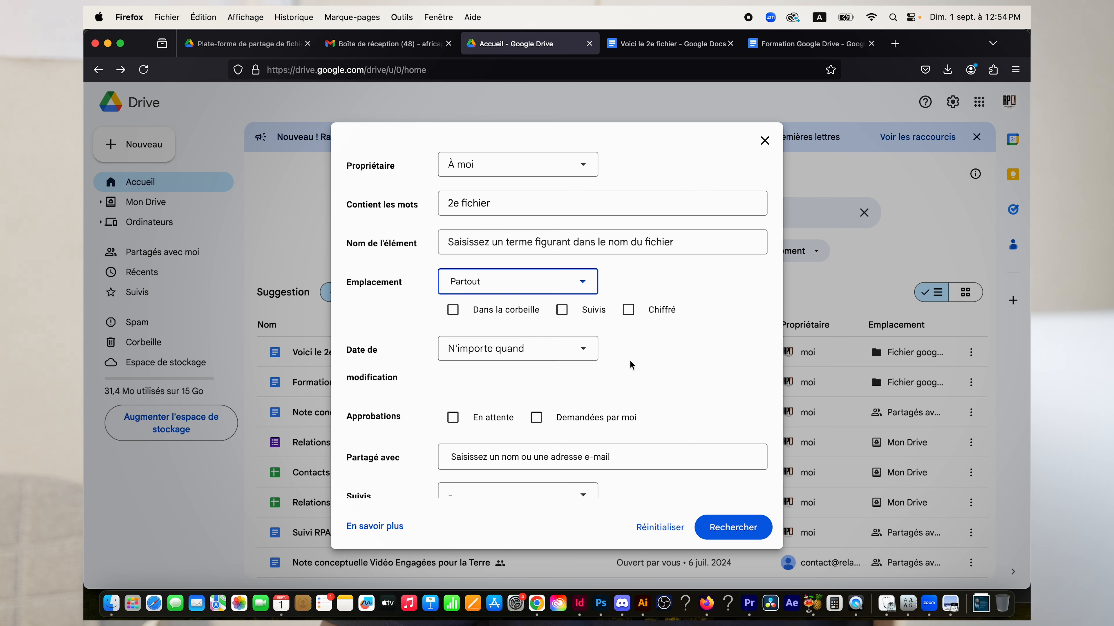
scroll(631, 365, "down", 1)
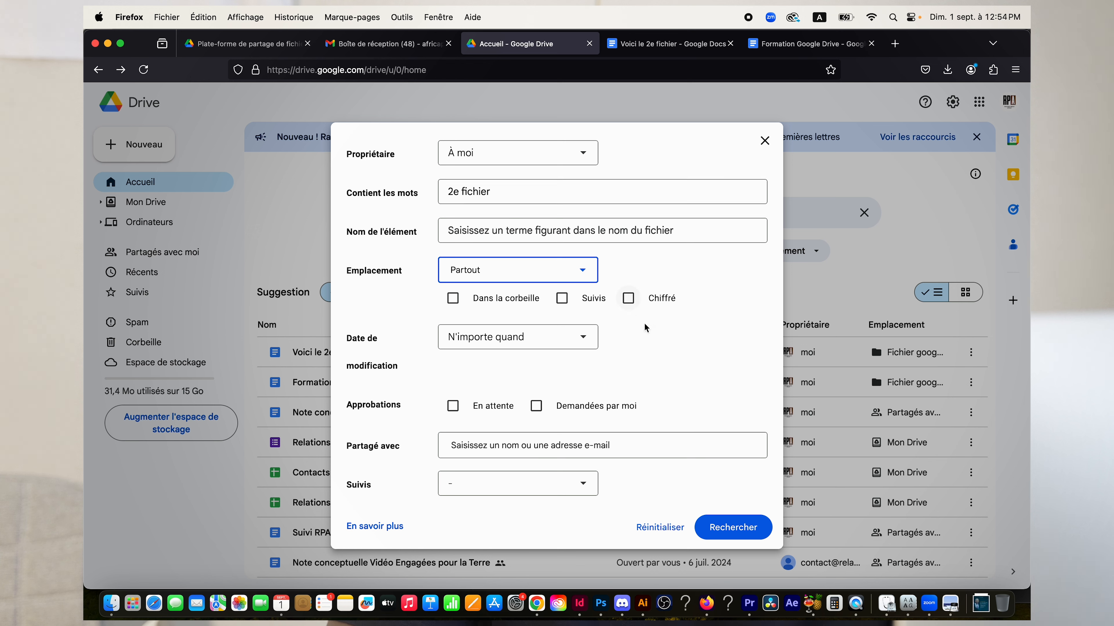
left_click(580, 339)
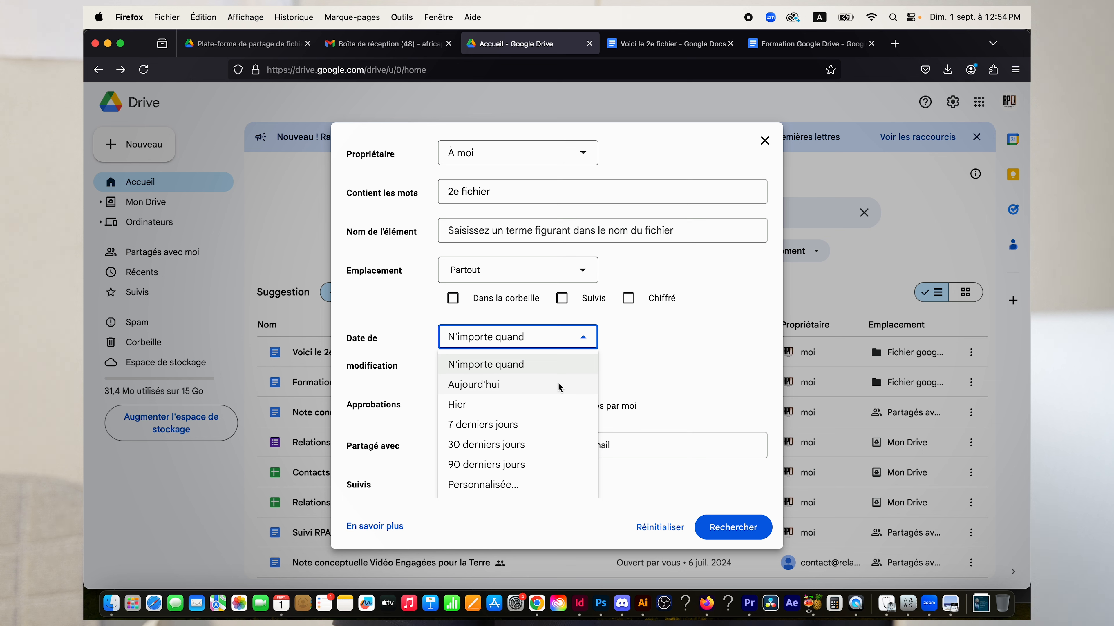
scroll(558, 387, "down", 1)
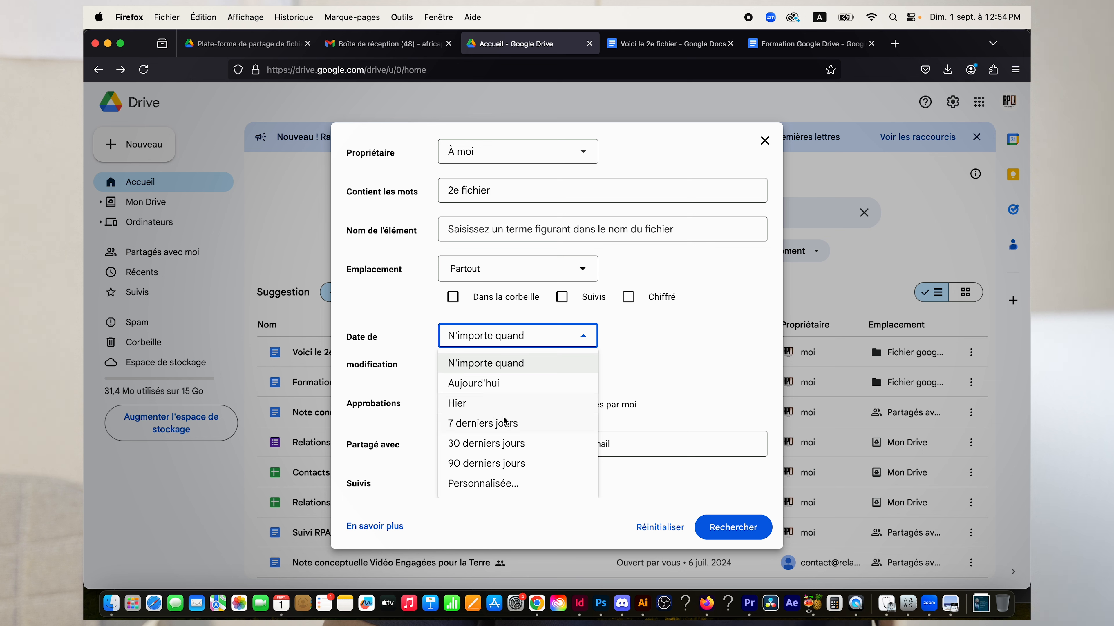
left_click(527, 487)
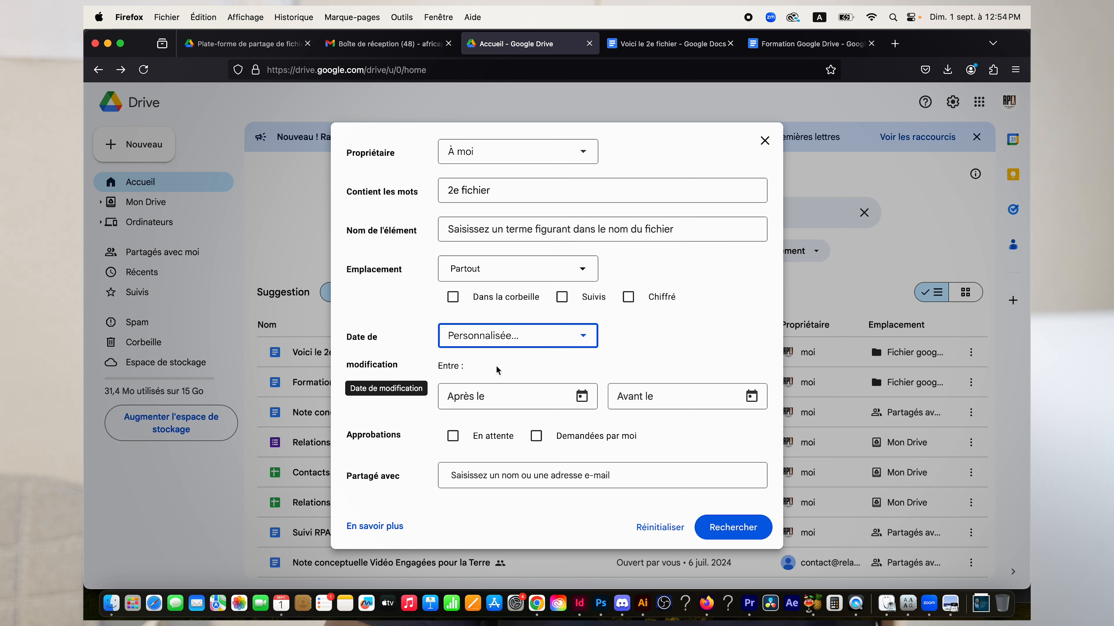
Leave the Après le and Avant le dates unset and run the '2e fichier' Documents search.
left_click(466, 405)
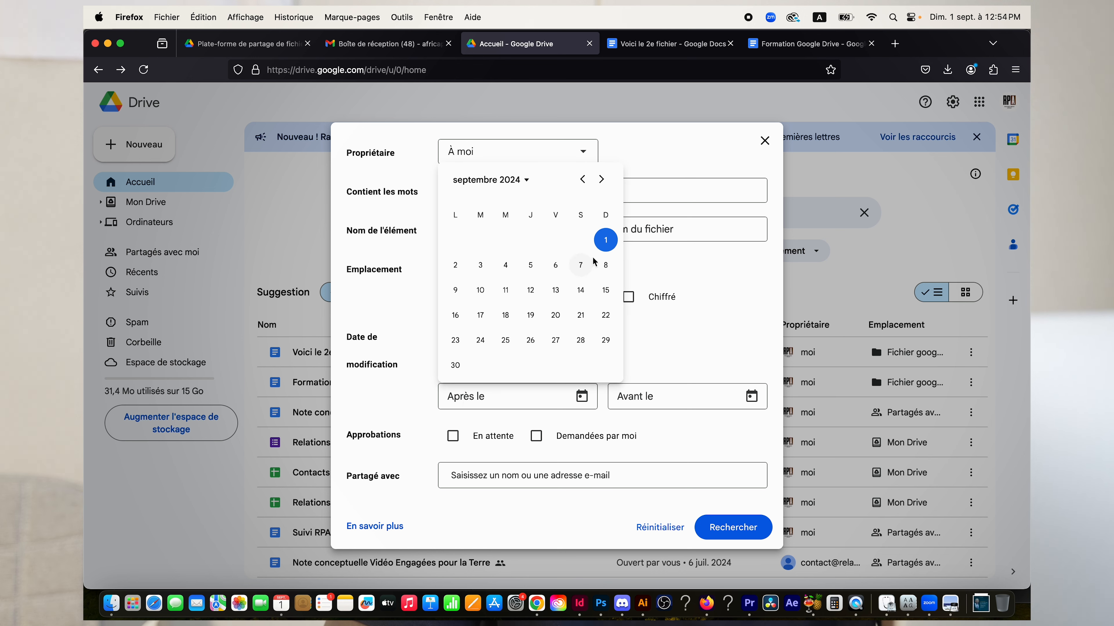
left_click(705, 399)
left_click(701, 399)
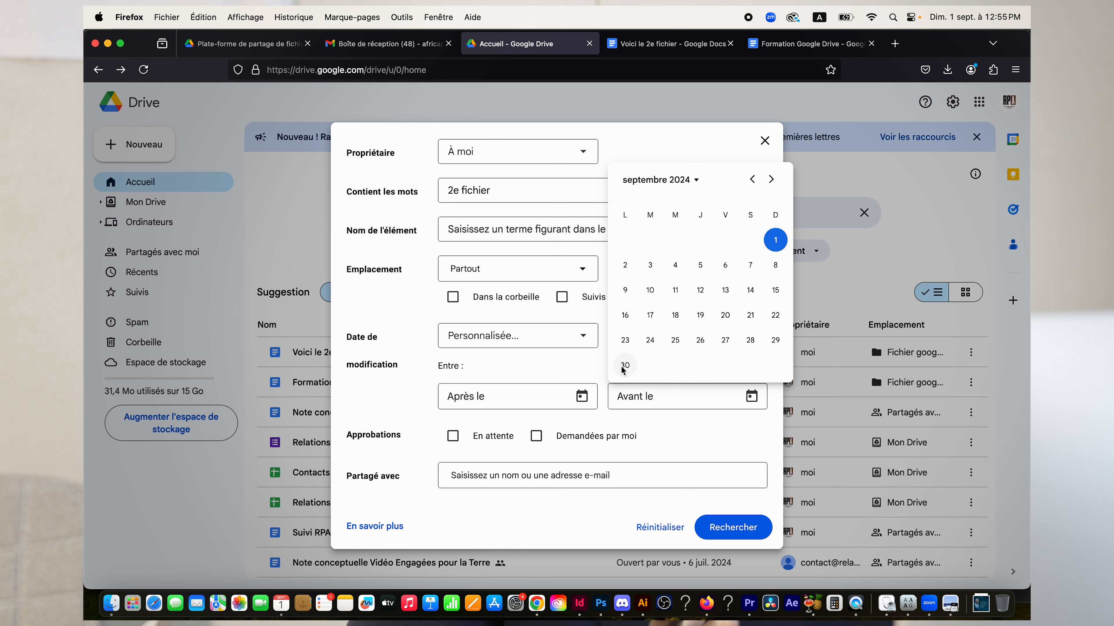
left_click(661, 449)
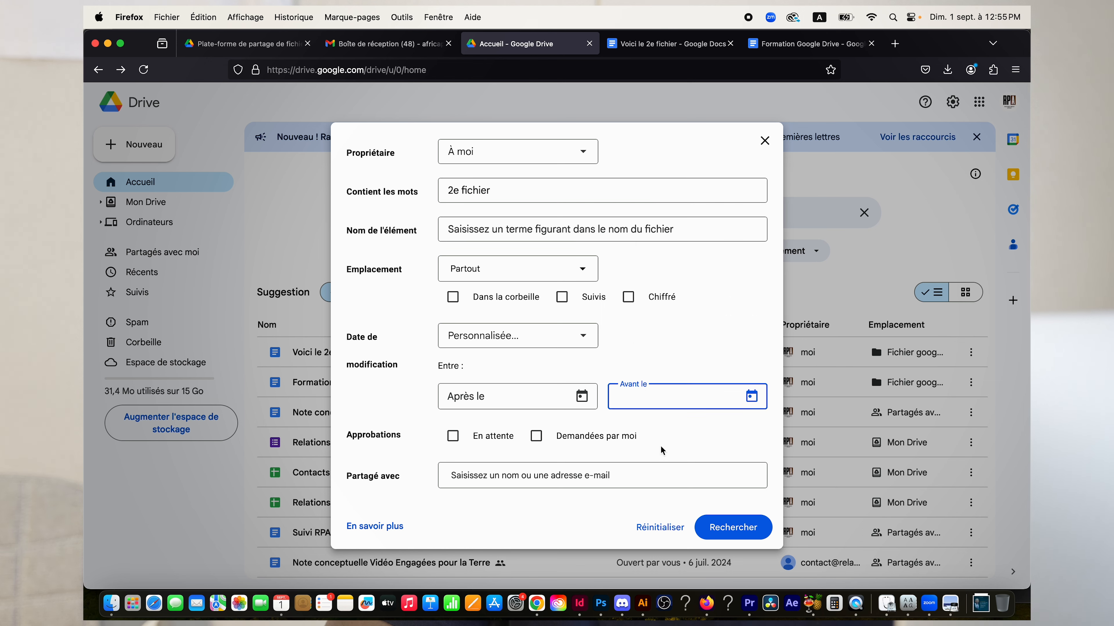
left_click(733, 531)
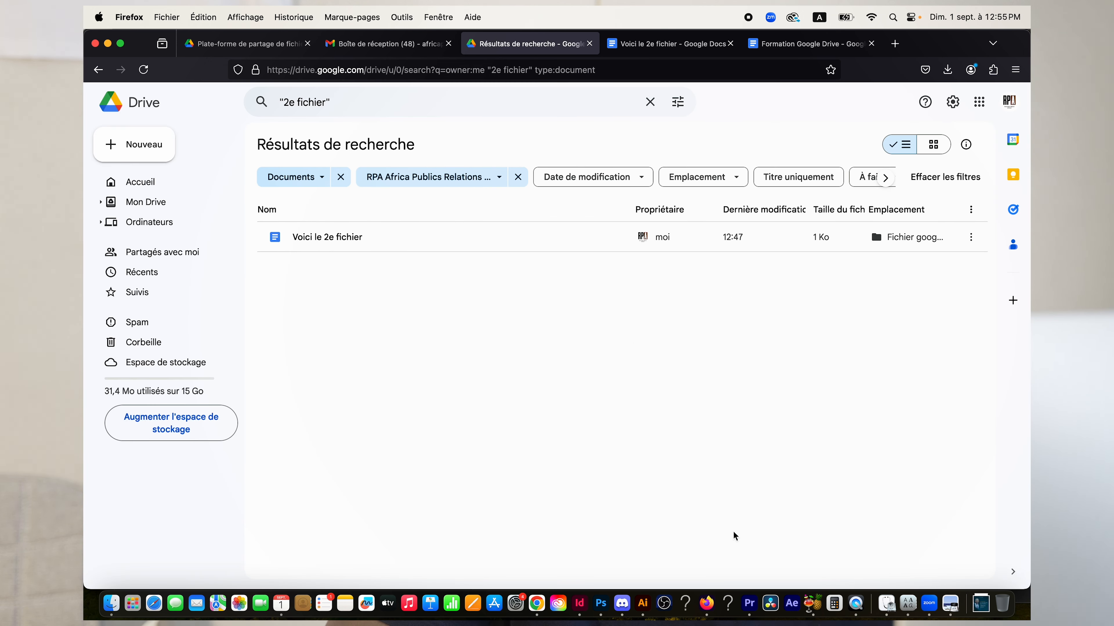
Select the 'Voici le 2e fichier' result, return home, then open Ordinateurs.
left_click(384, 242)
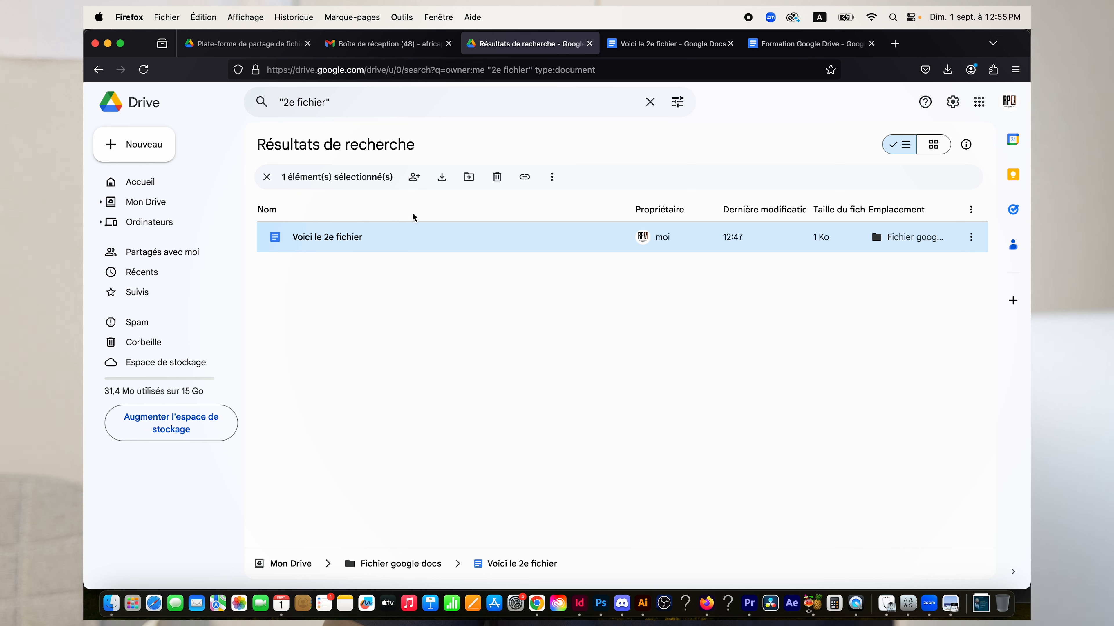
left_click(166, 183)
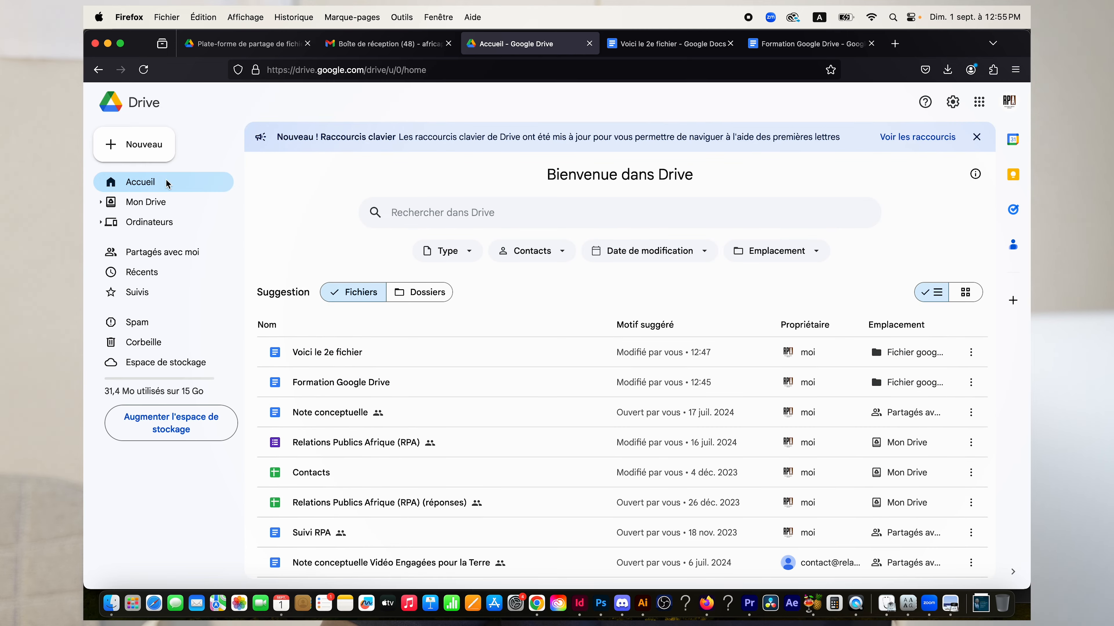
scroll(562, 295, "down", 3)
scroll(562, 296, "up", 3)
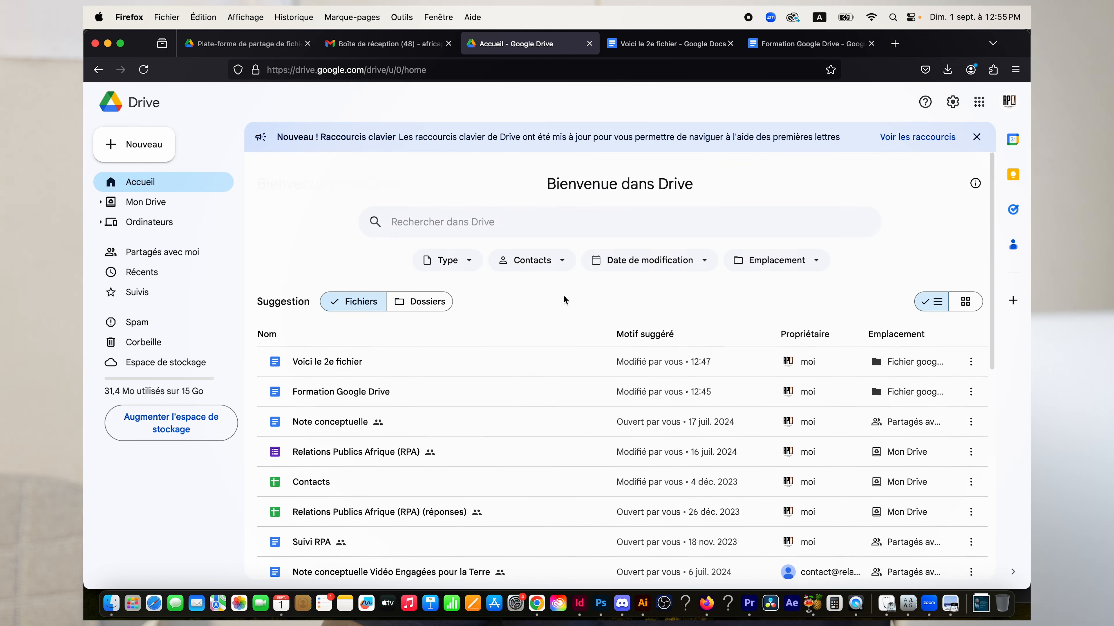
scroll(564, 296, "down", 5)
scroll(563, 296, "up", 1)
left_click(101, 224)
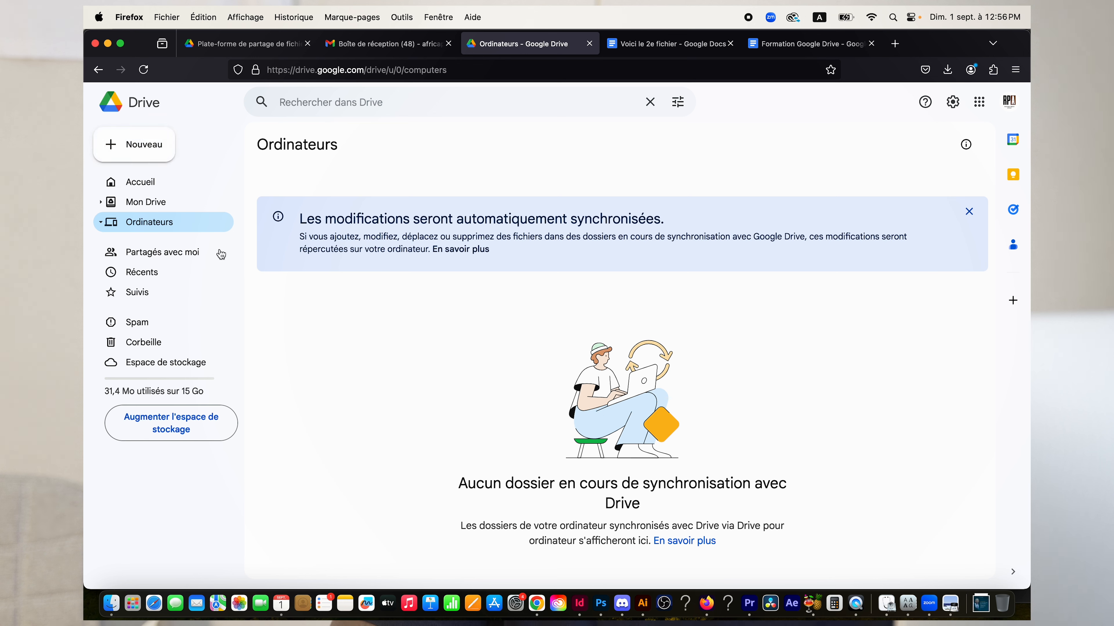
Open the Fichier google docs folder from Mon Drive.
left_click(156, 203)
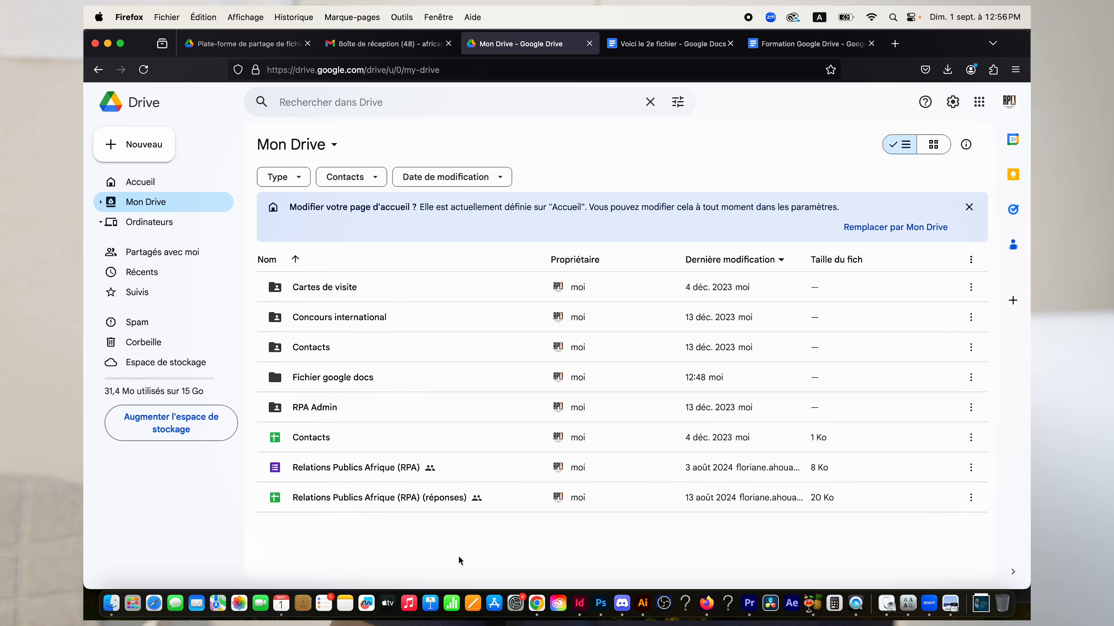
left_click(373, 376)
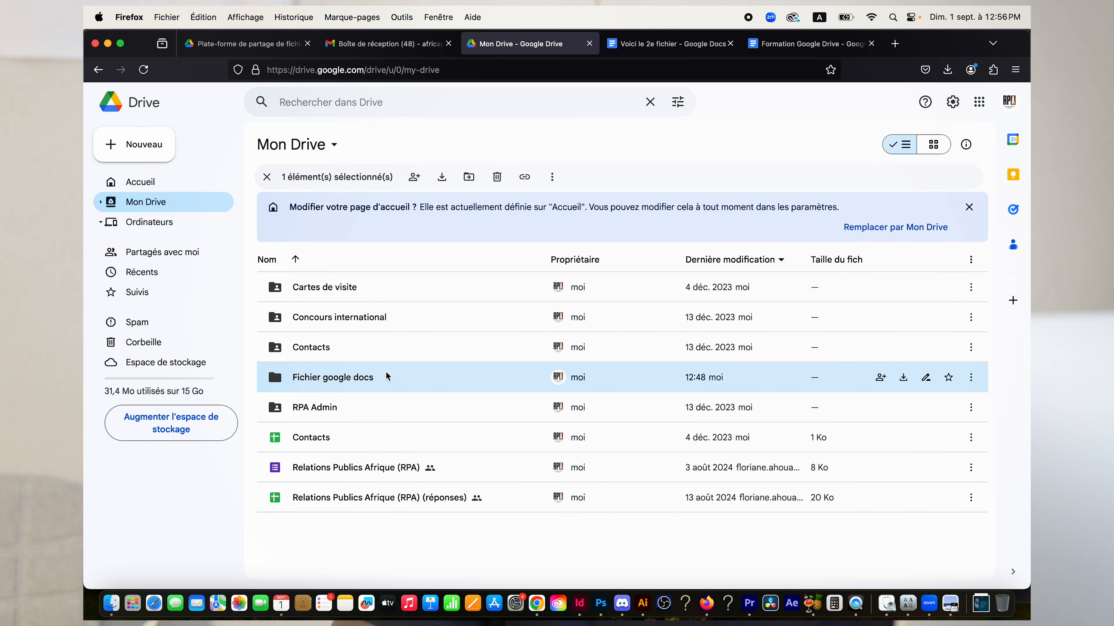
double_click(373, 377)
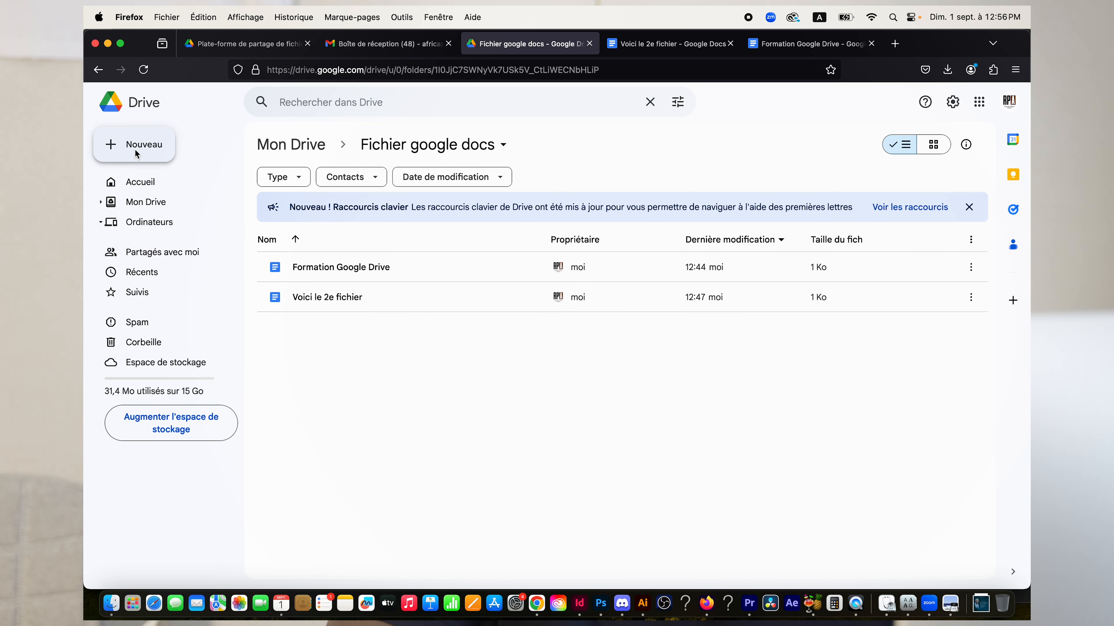
Upload Code qr.png from the Bureau into the folder via Importer un fichier.
right_click(395, 371)
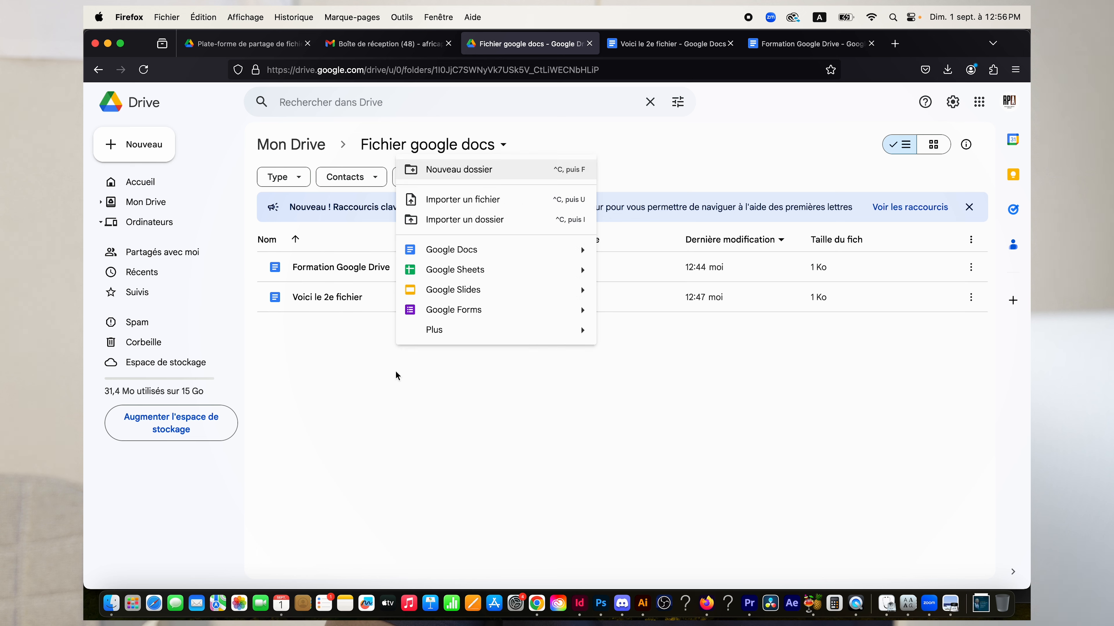
right_click(417, 409)
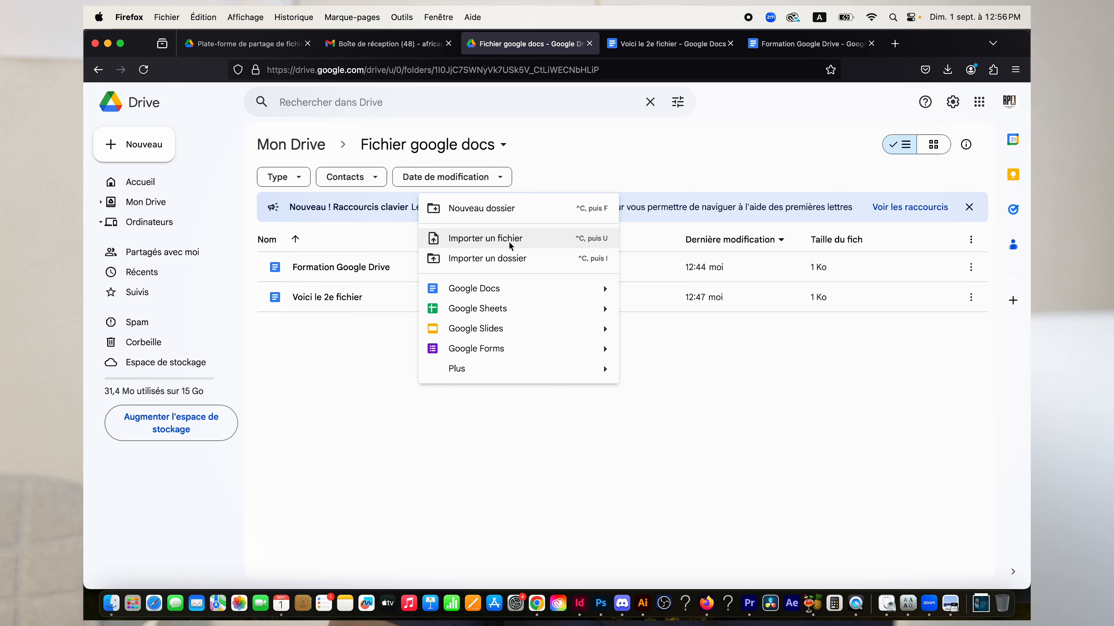
left_click(529, 237)
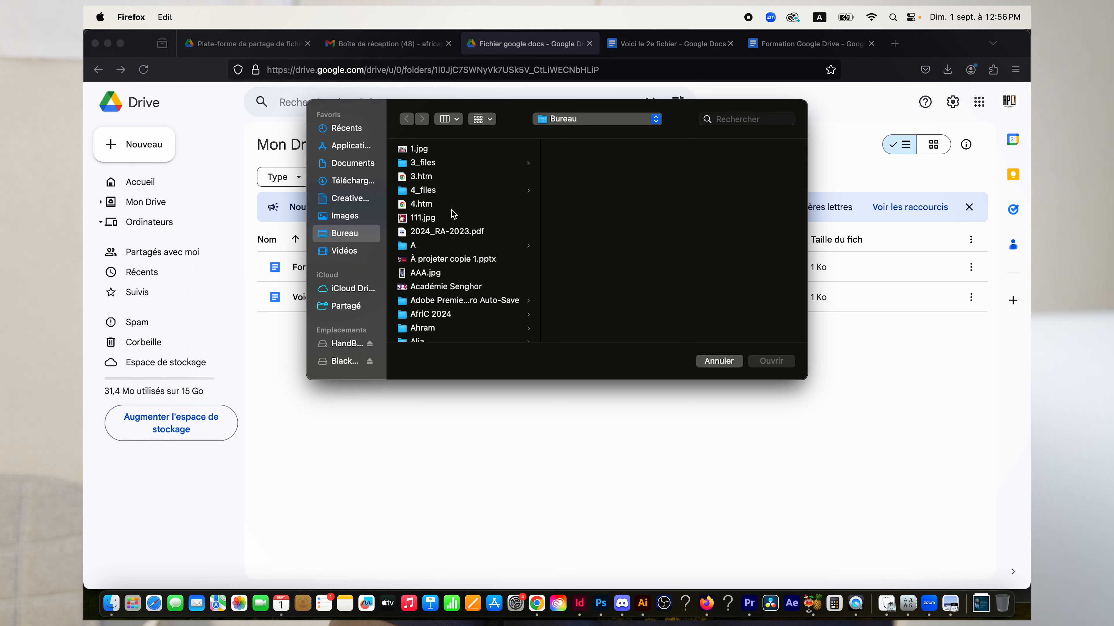
scroll(453, 214, "down", 10)
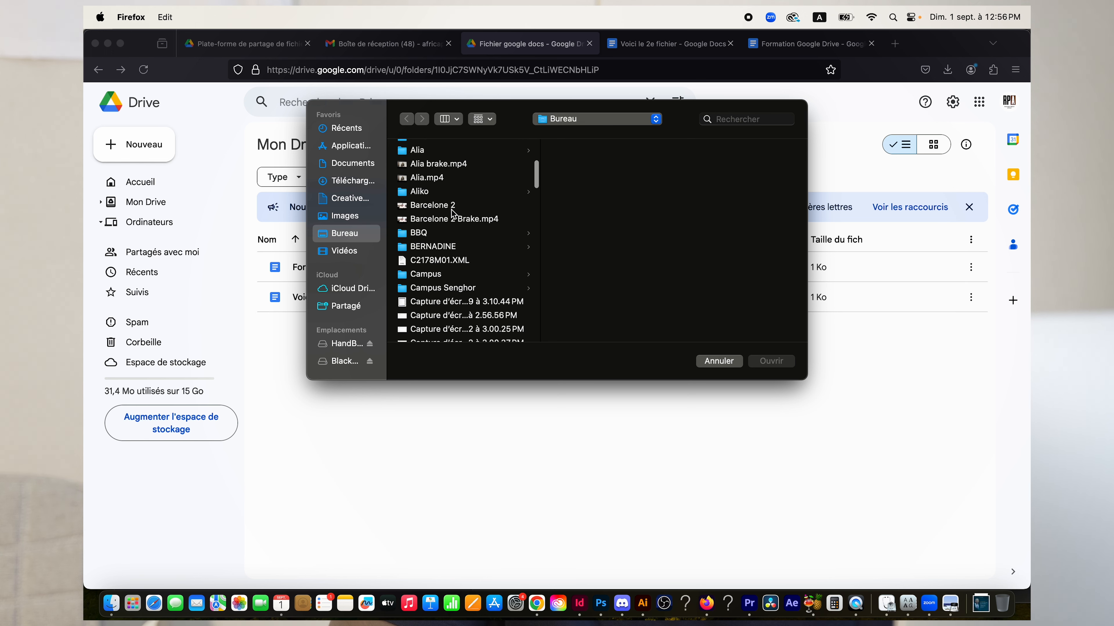
scroll(453, 214, "down", 4)
scroll(445, 215, "down", 10)
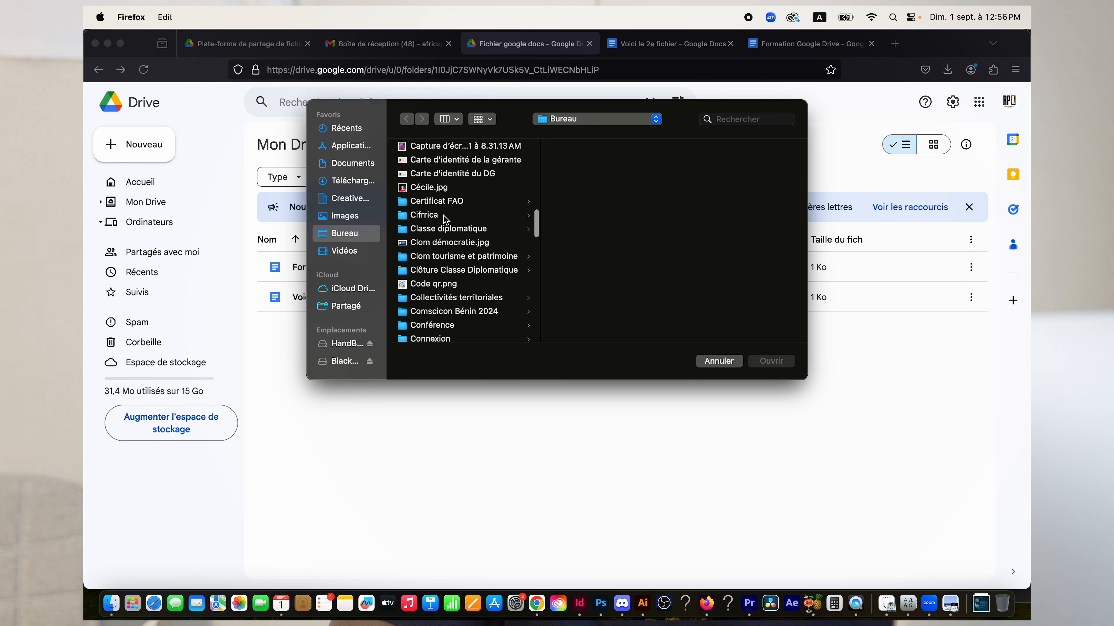
left_click(462, 193)
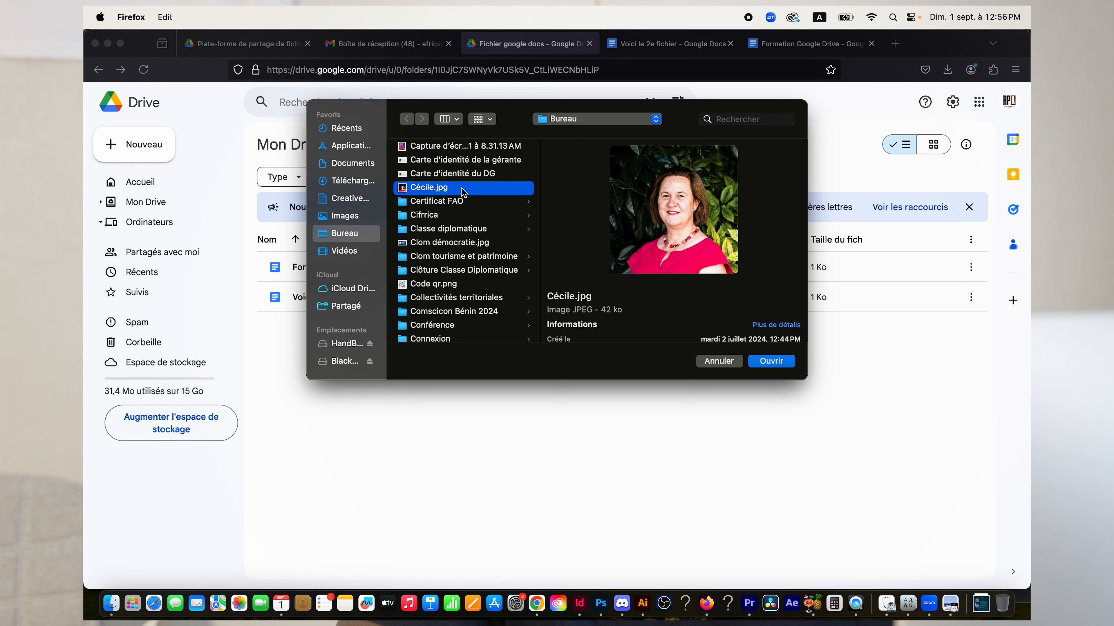
scroll(465, 195, "down", 5)
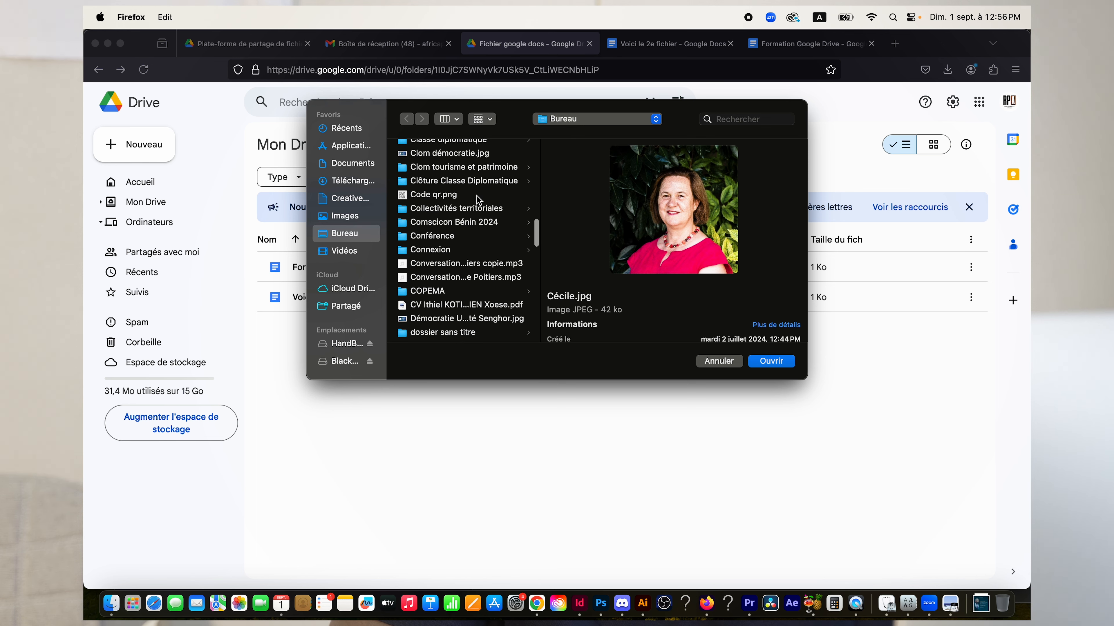
left_click(477, 198)
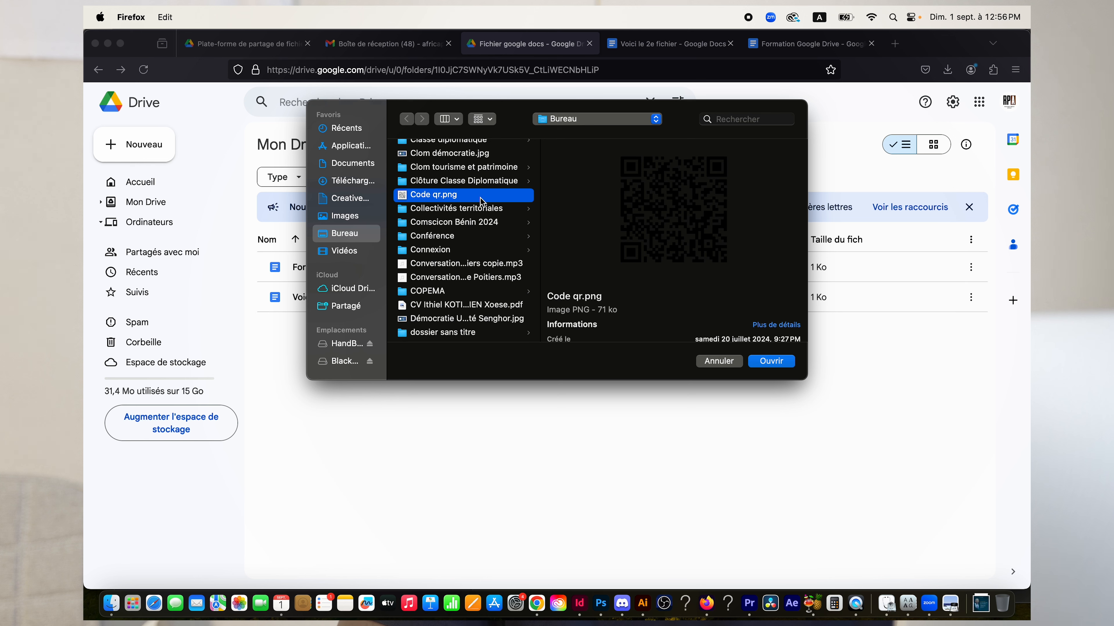
left_click(762, 362)
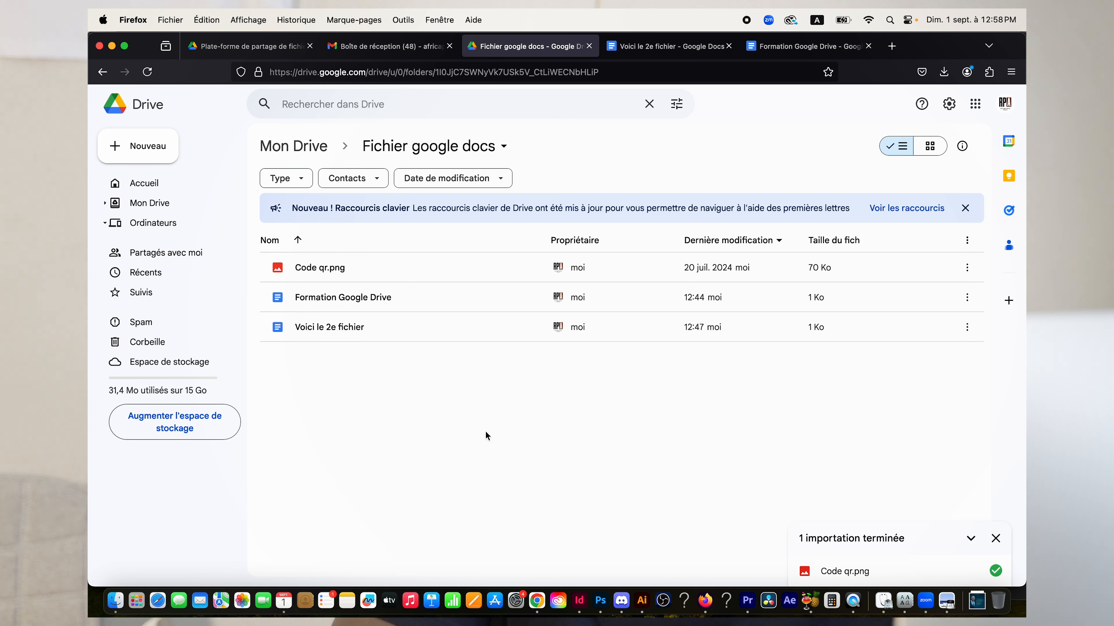
Open the Nouveau menu in the 'Fichier google docs' folder once the upload finishes.
left_click(167, 154)
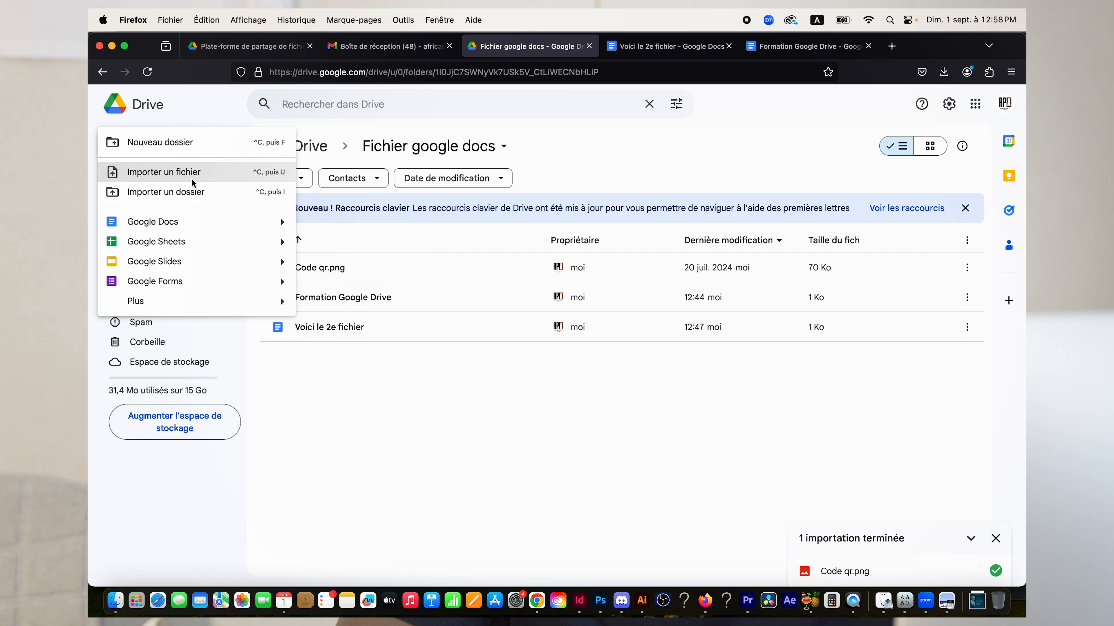
Start a file upload with Nouveau > Importer un fichier and browse the file picker.
left_click(209, 174)
scroll(471, 268, "down", 15)
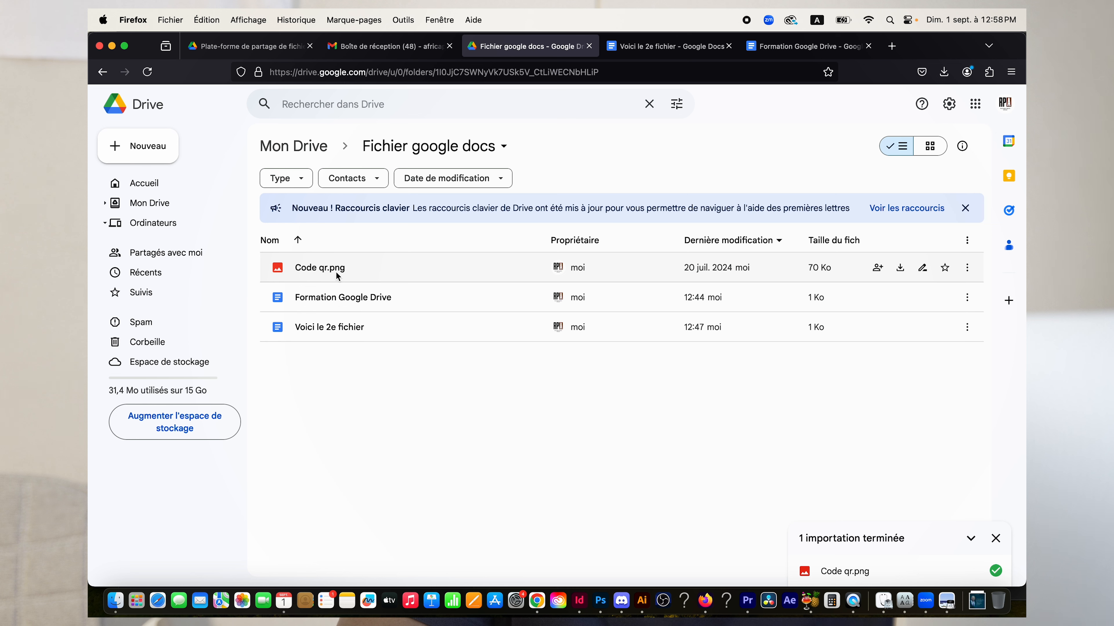
left_click(144, 153)
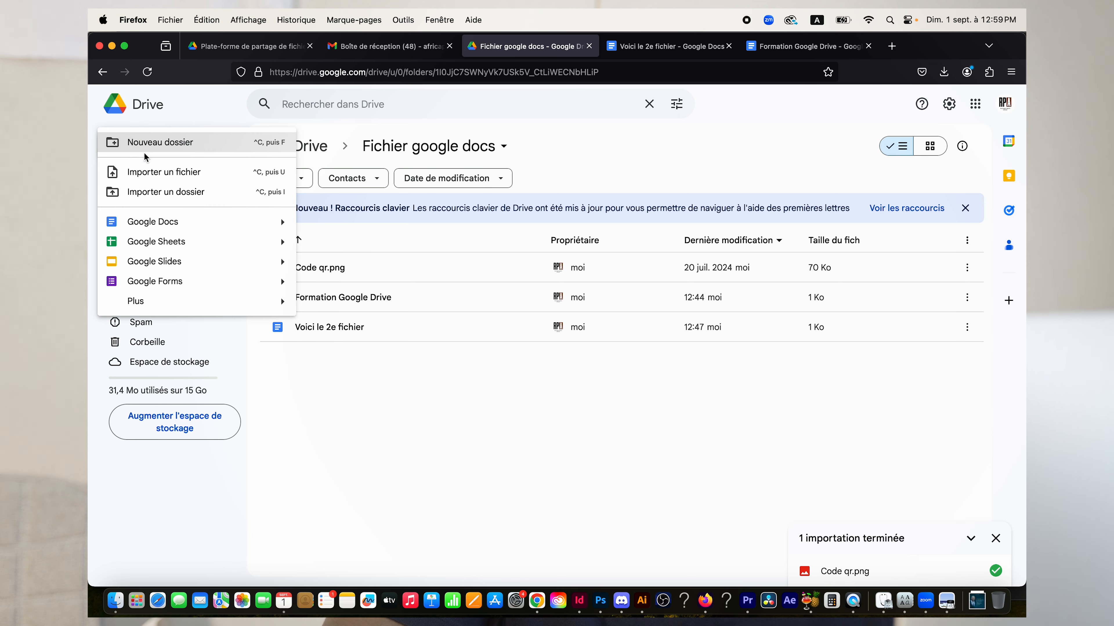
left_click(175, 171)
scroll(456, 285, "down", 15)
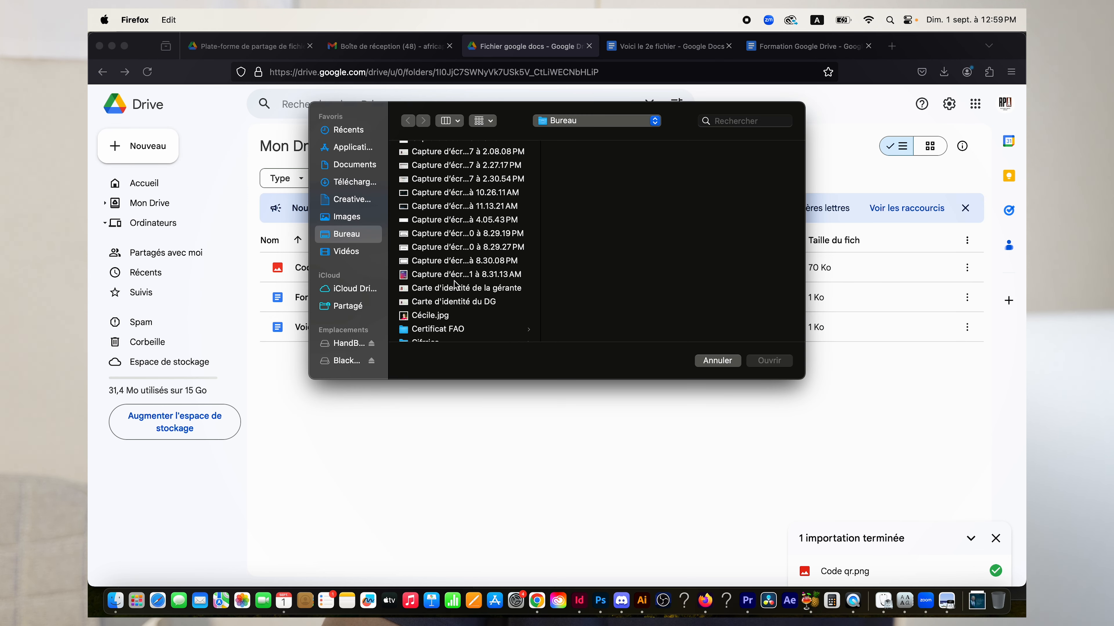
scroll(455, 285, "down", 10)
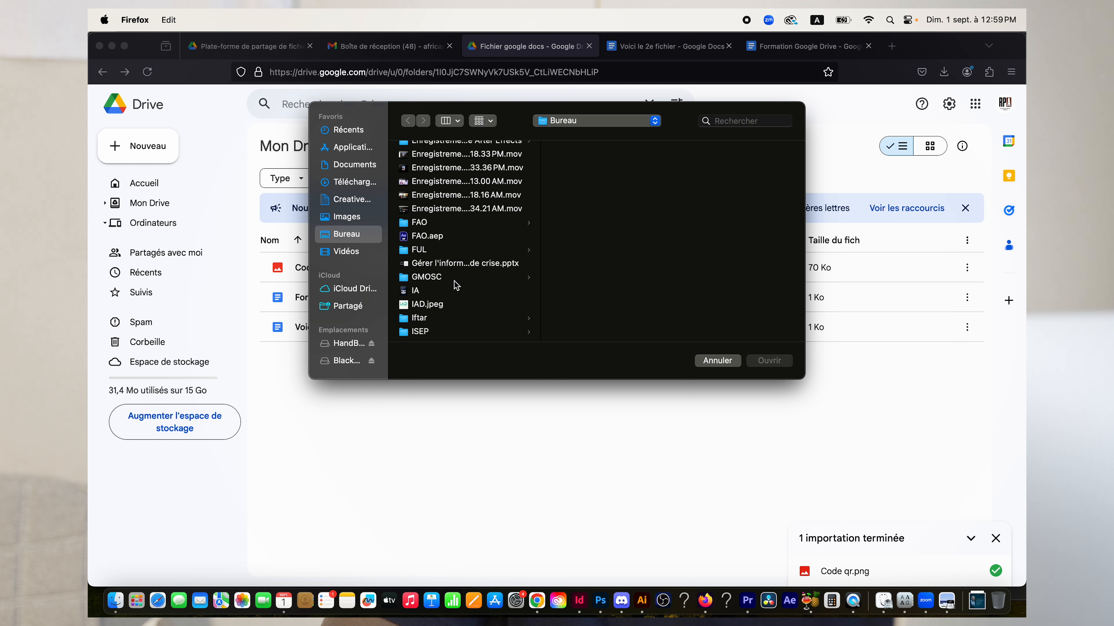
scroll(456, 285, "up", 5)
scroll(456, 285, "up", 4)
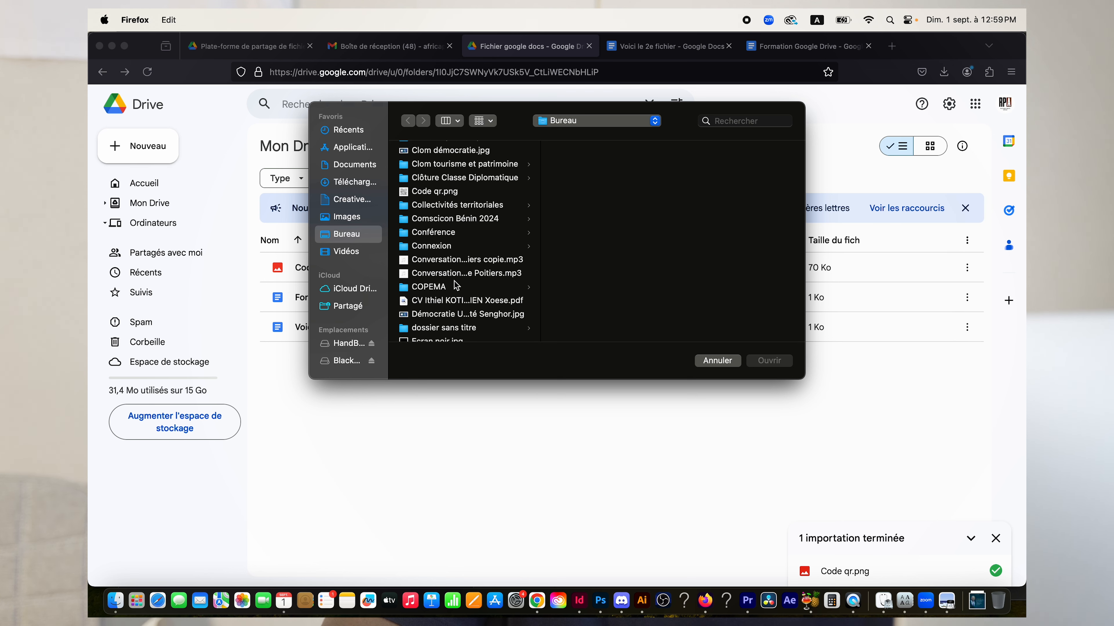
Upload Code qr.png again, then cancel the duplicate in Options d'importation.
left_click(477, 193)
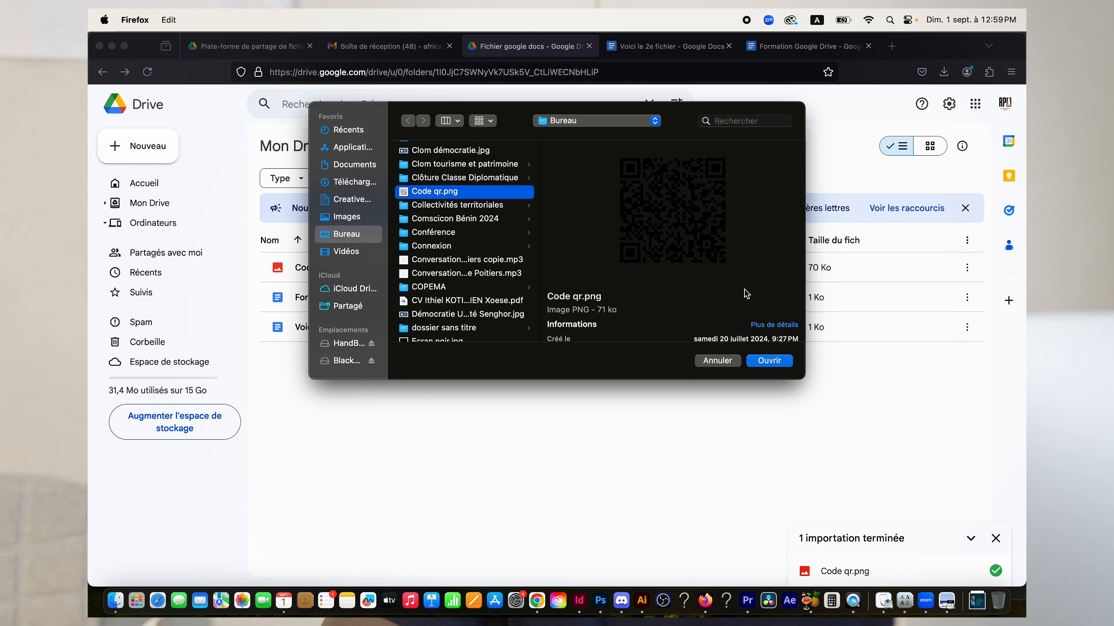
left_click(779, 362)
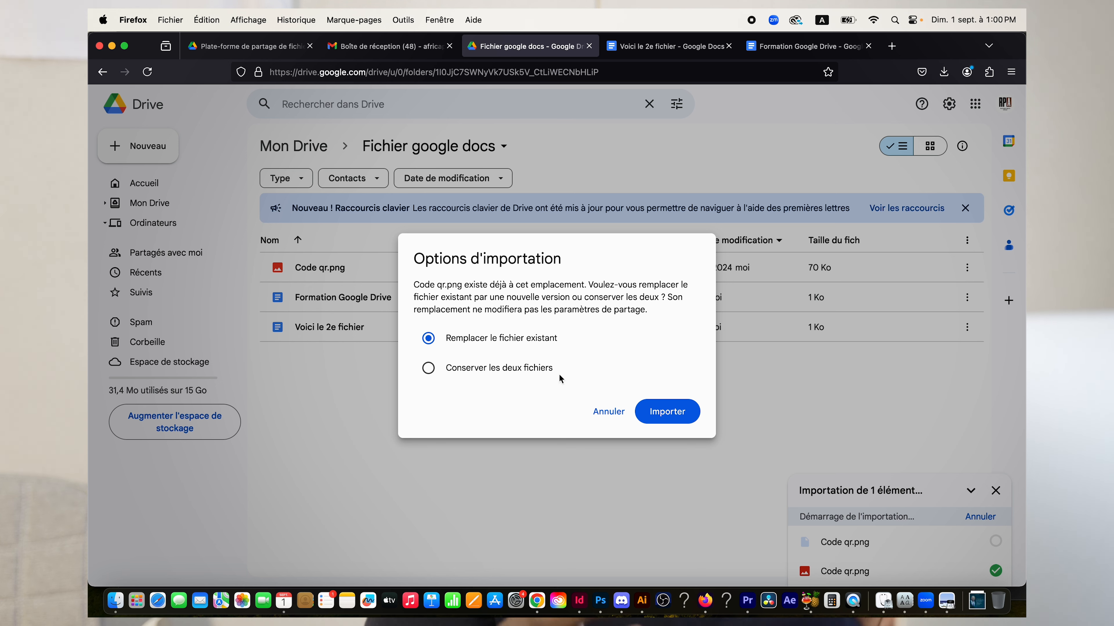
left_click(612, 412)
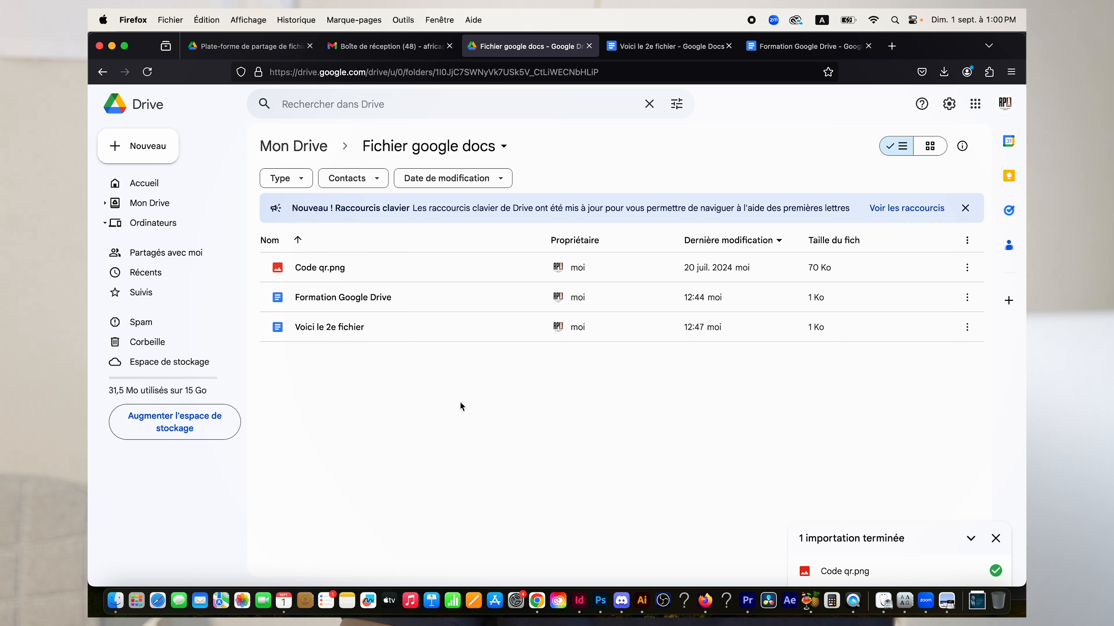
Make a copy of Formation Google Drive with Créer une copie.
left_click(437, 302)
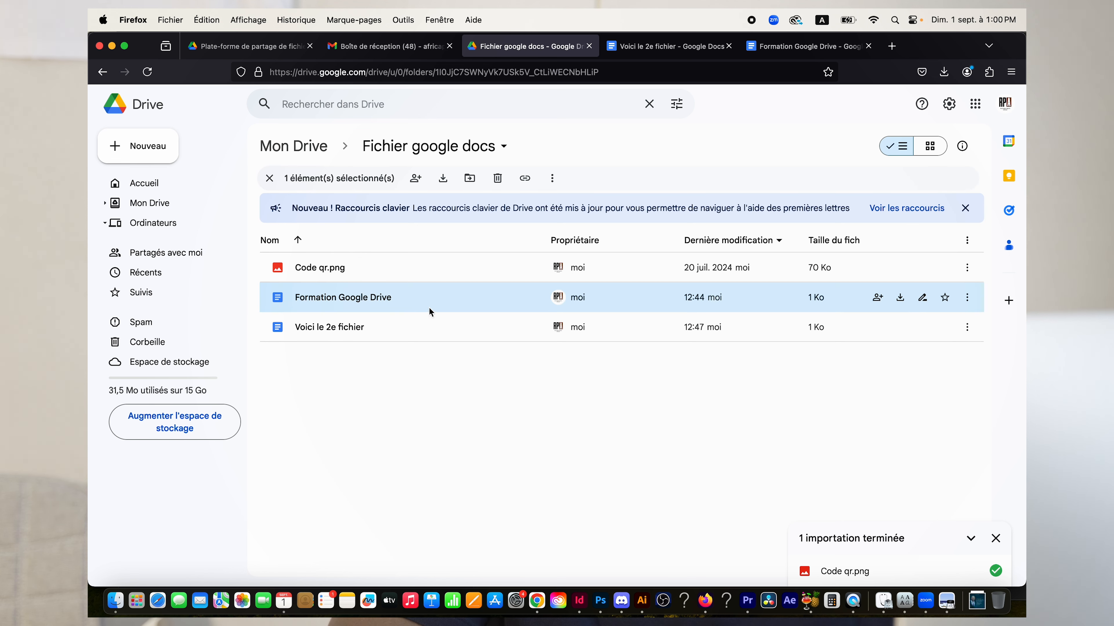
right_click(425, 302)
mouse_move(533, 413)
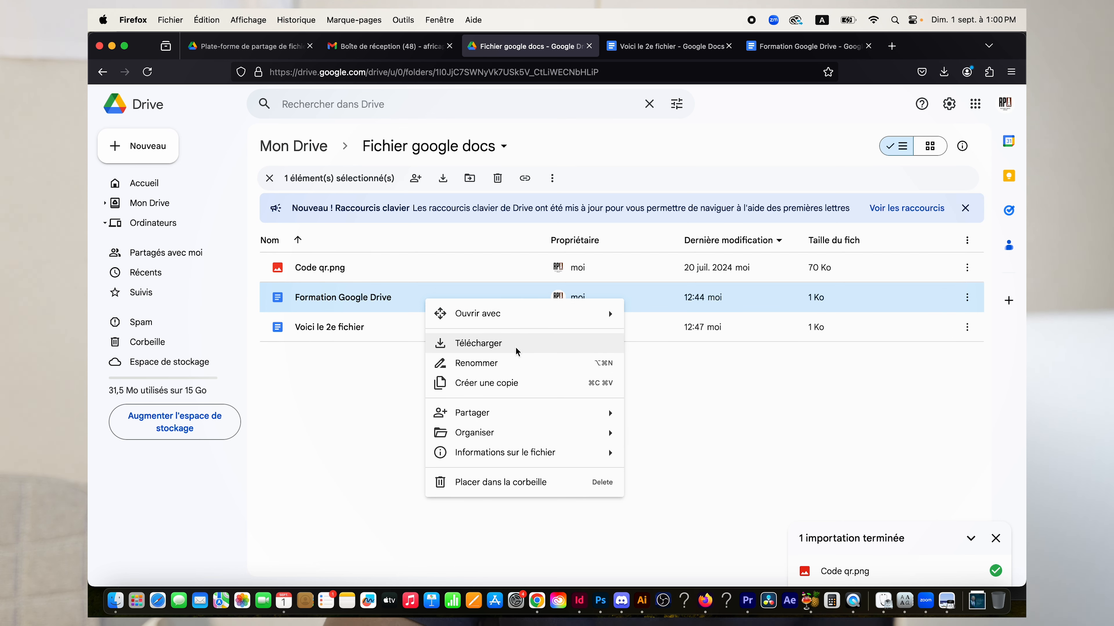
left_click(514, 384)
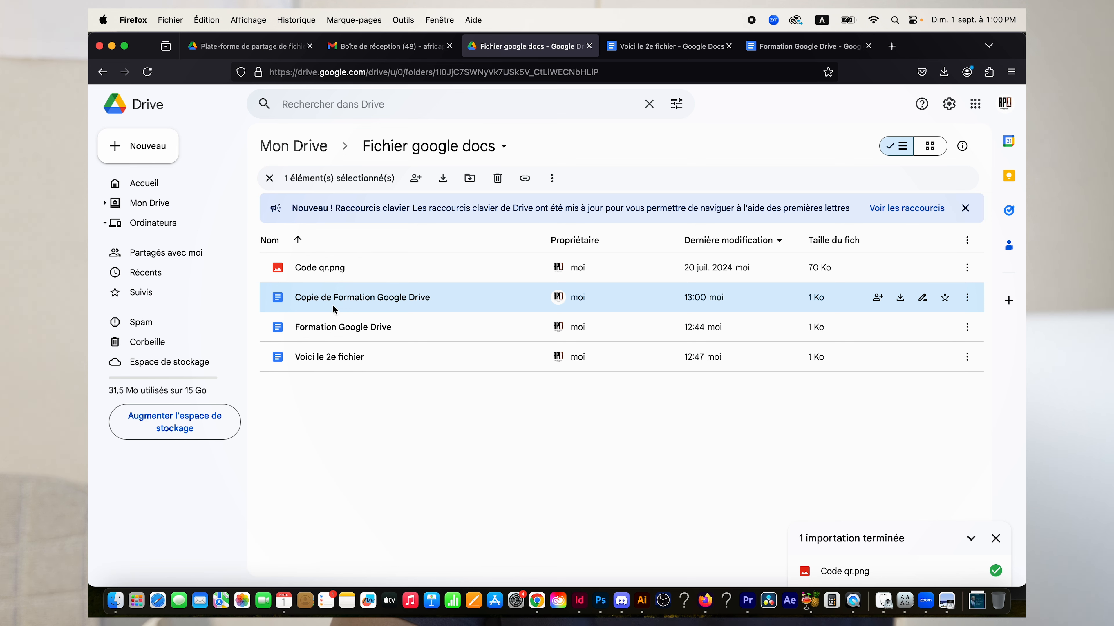
Trash 'Copie de Formation Google Drive', then bring up the original document's context menu.
right_click(349, 307)
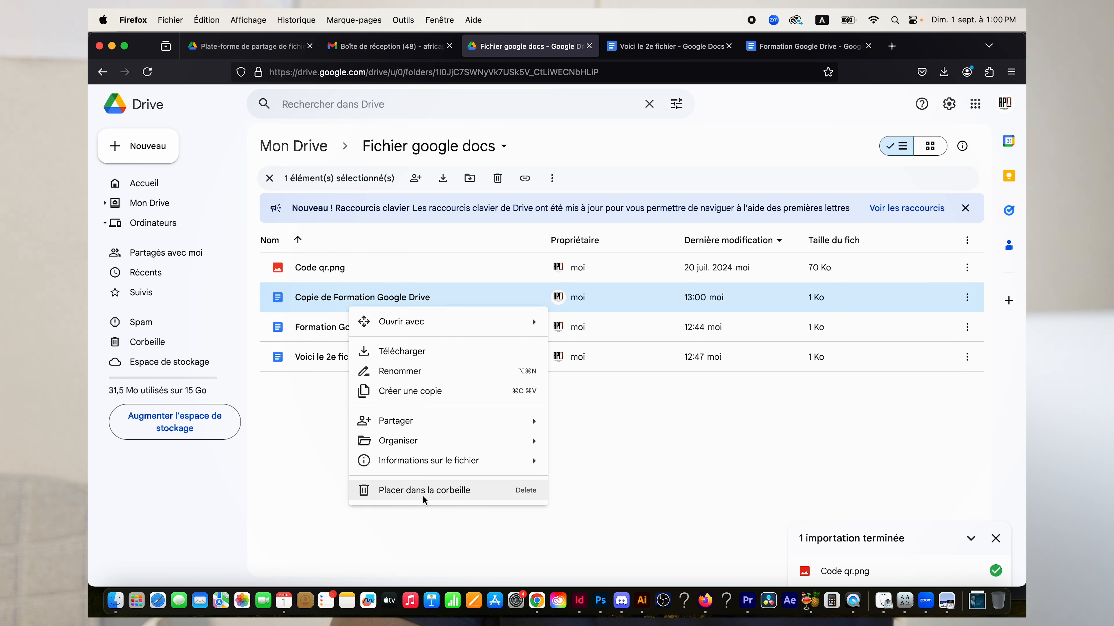
left_click(422, 494)
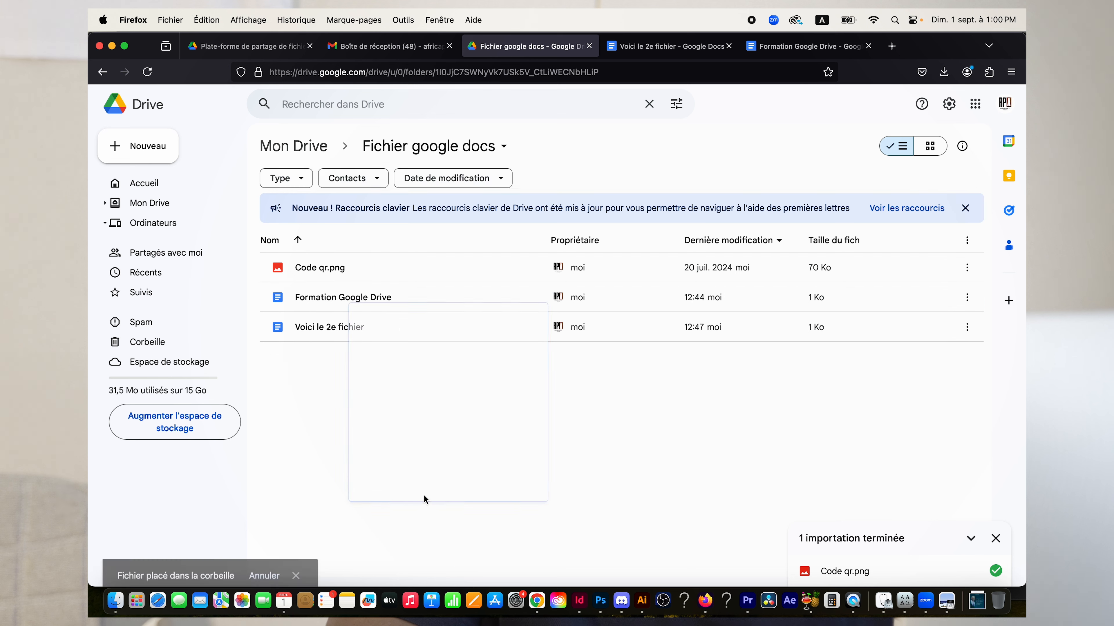
right_click(439, 308)
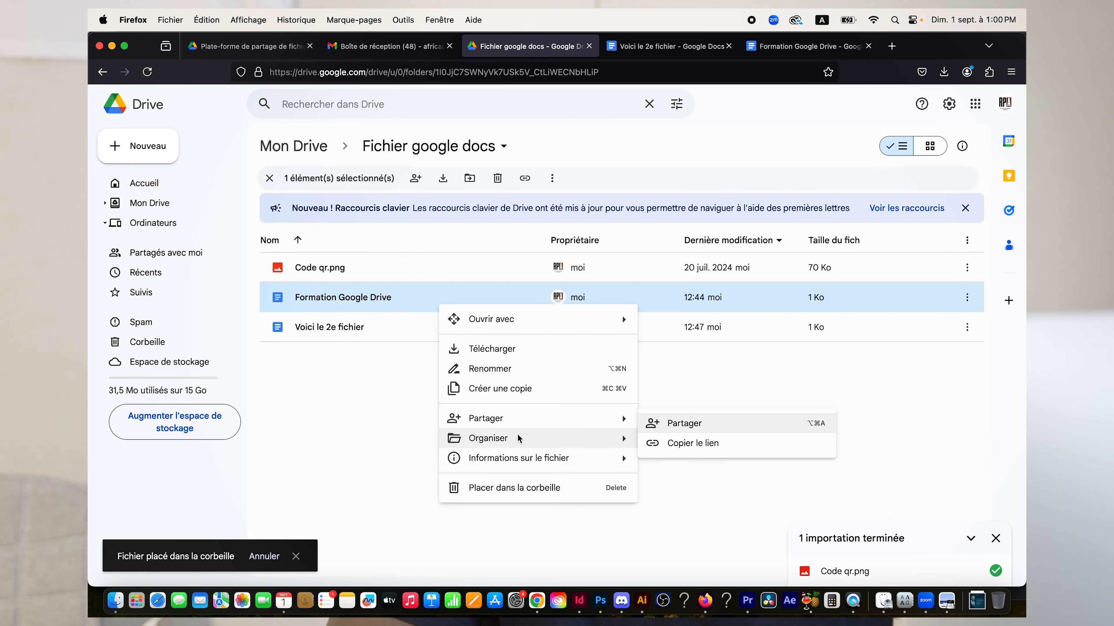
mouse_move(528, 441)
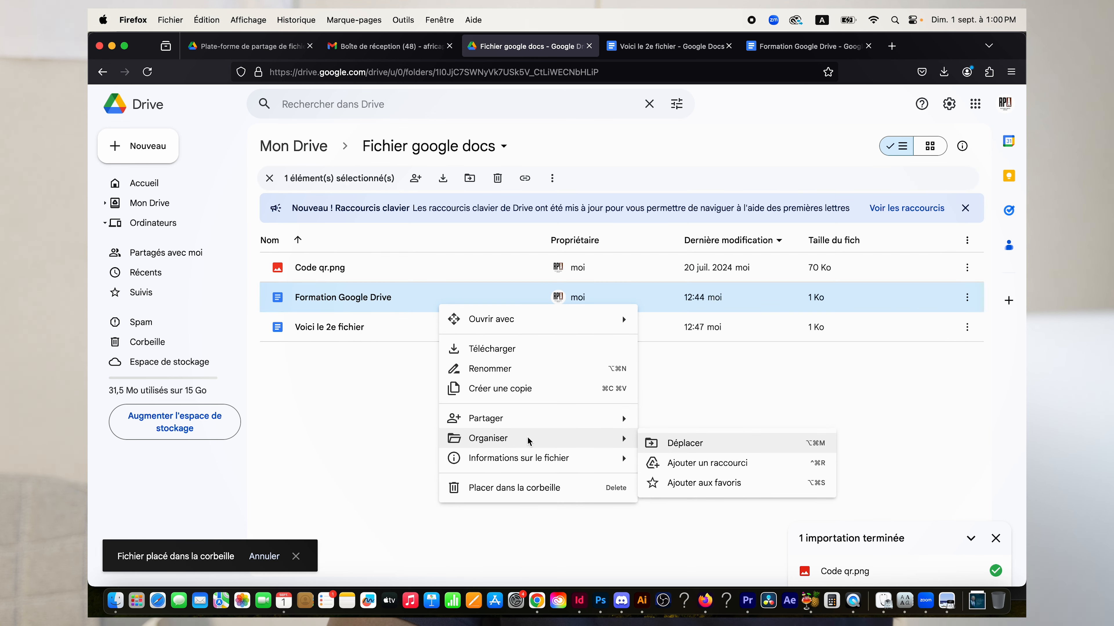
left_click(685, 443)
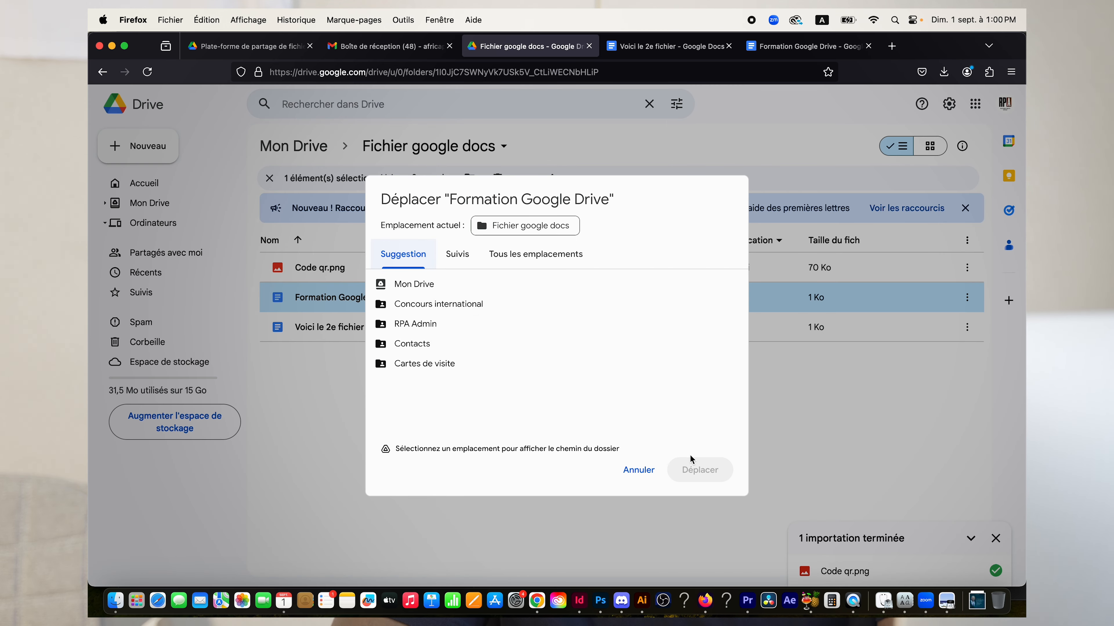
left_click(637, 470)
right_click(386, 302)
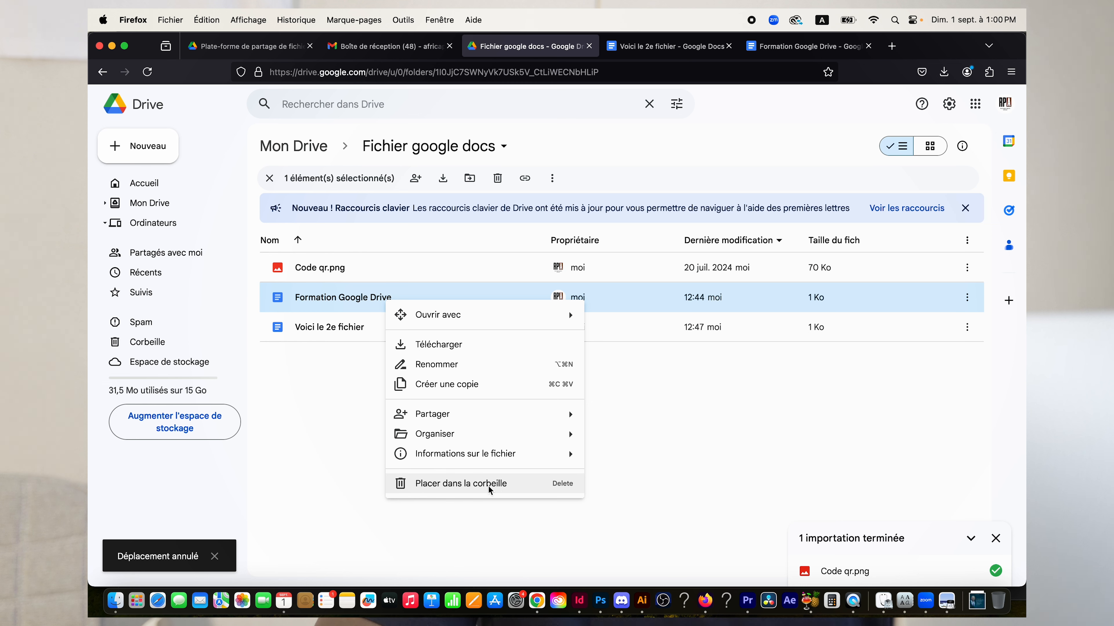
Trash Formation Google Drive, undo it with Annuler, then bring up Code qr.png's context menu.
left_click(477, 488)
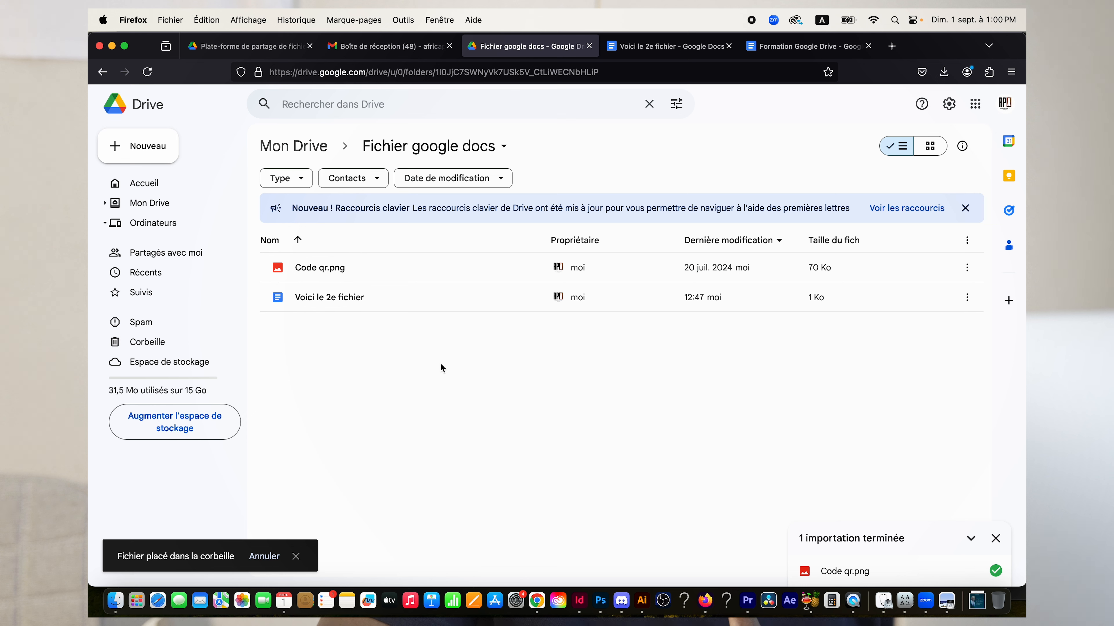
left_click(265, 556)
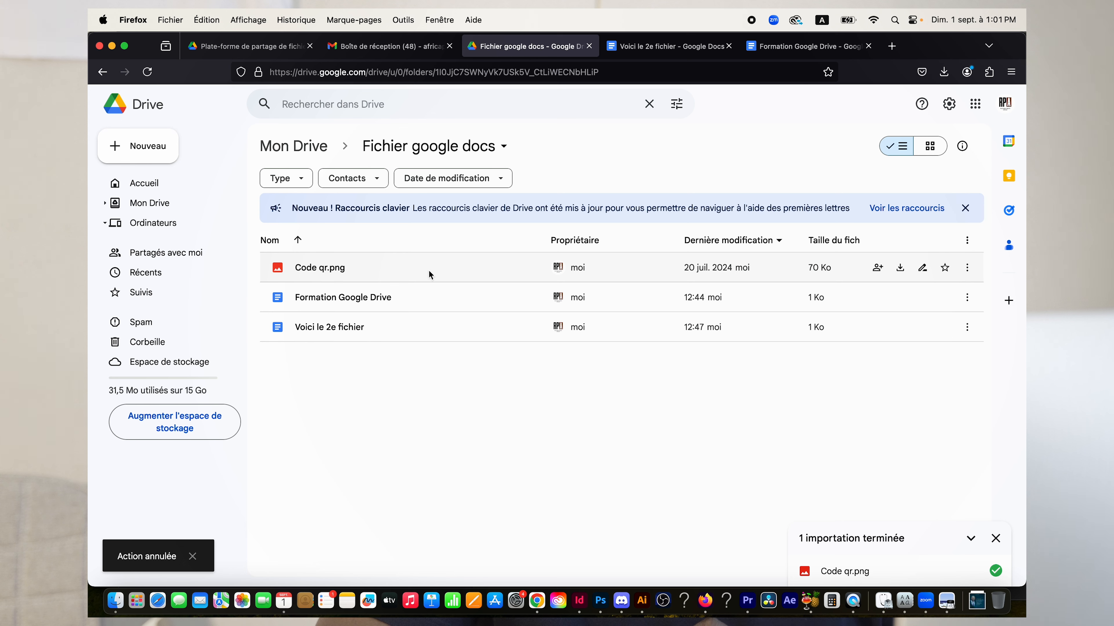
left_click(447, 273)
right_click(449, 273)
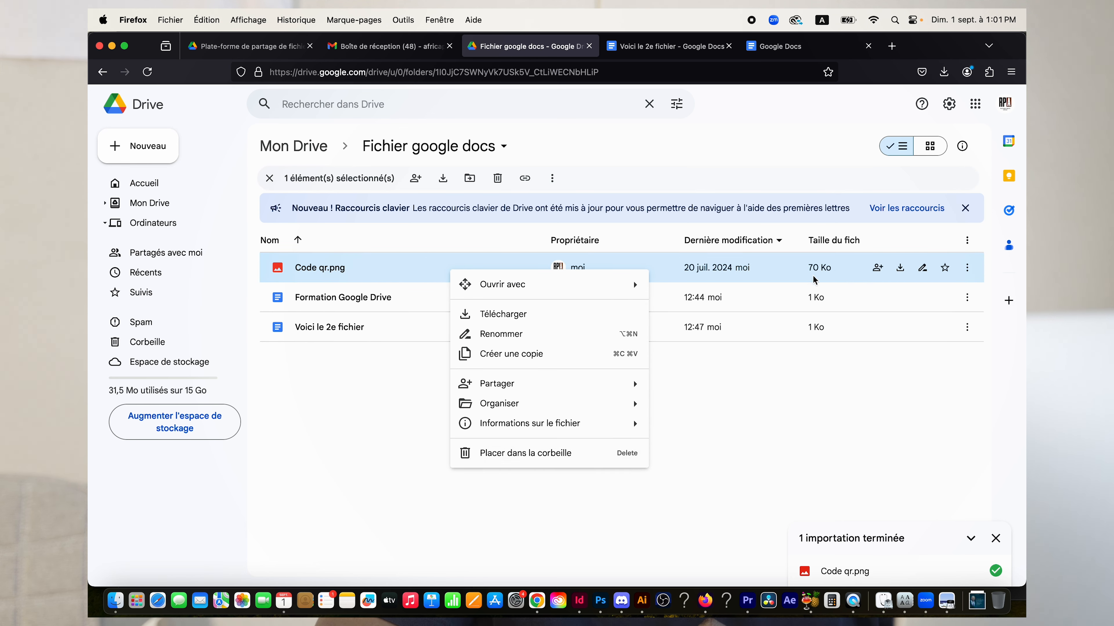
Trash Code qr.png, open Corbeille, and bring up the trashed file's context menu.
left_click(560, 456)
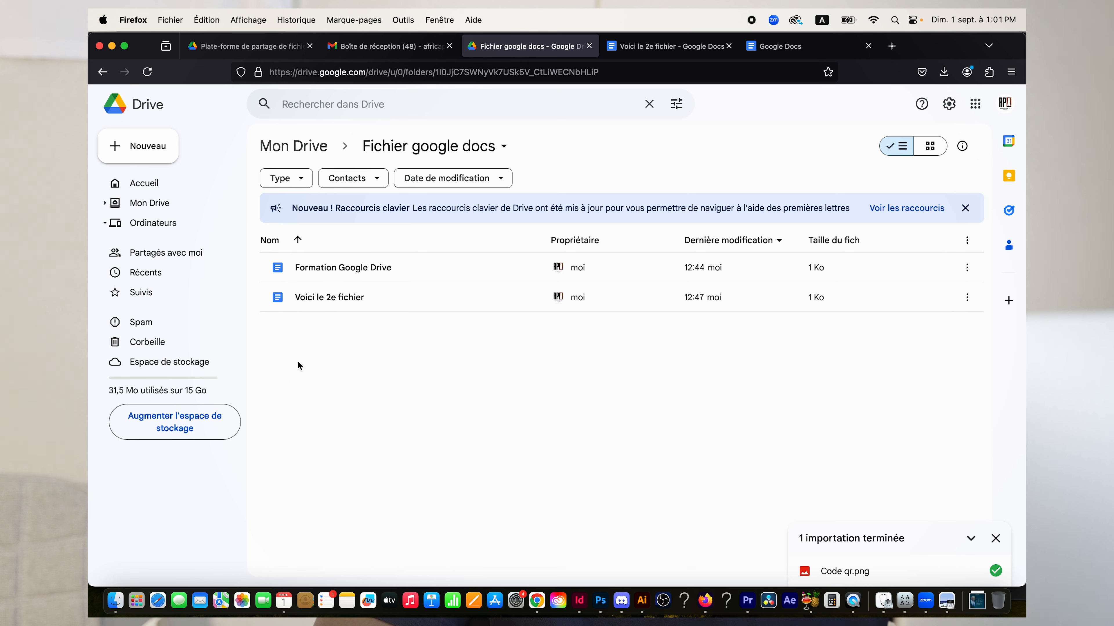
left_click(184, 341)
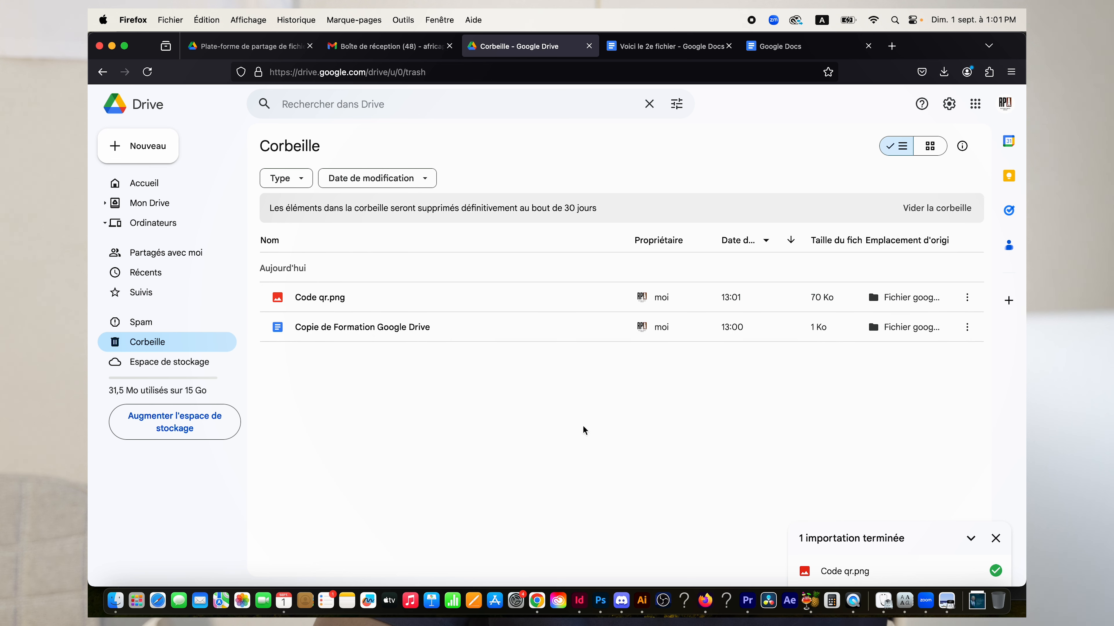
right_click(472, 301)
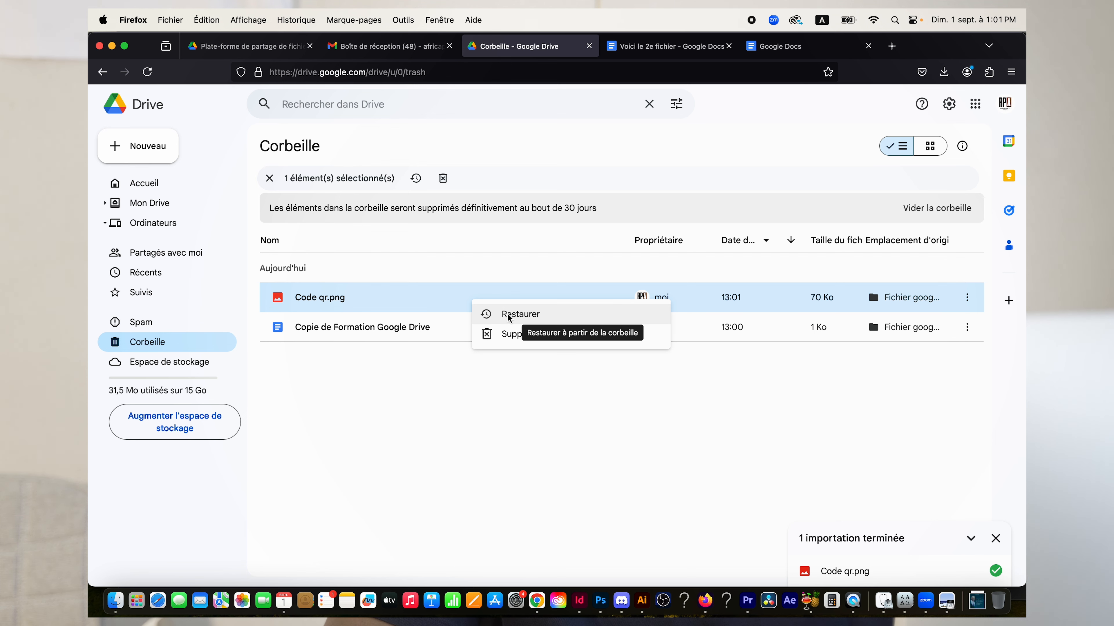
Restore Code qr.png from Corbeille and go back to Mon Drive.
left_click(523, 315)
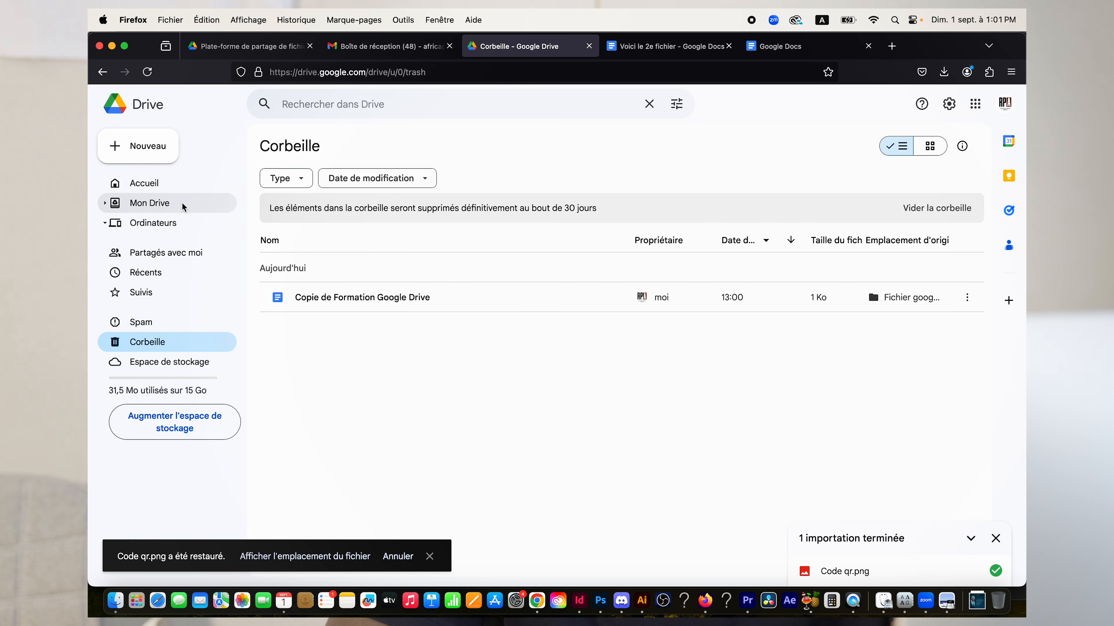
left_click(145, 203)
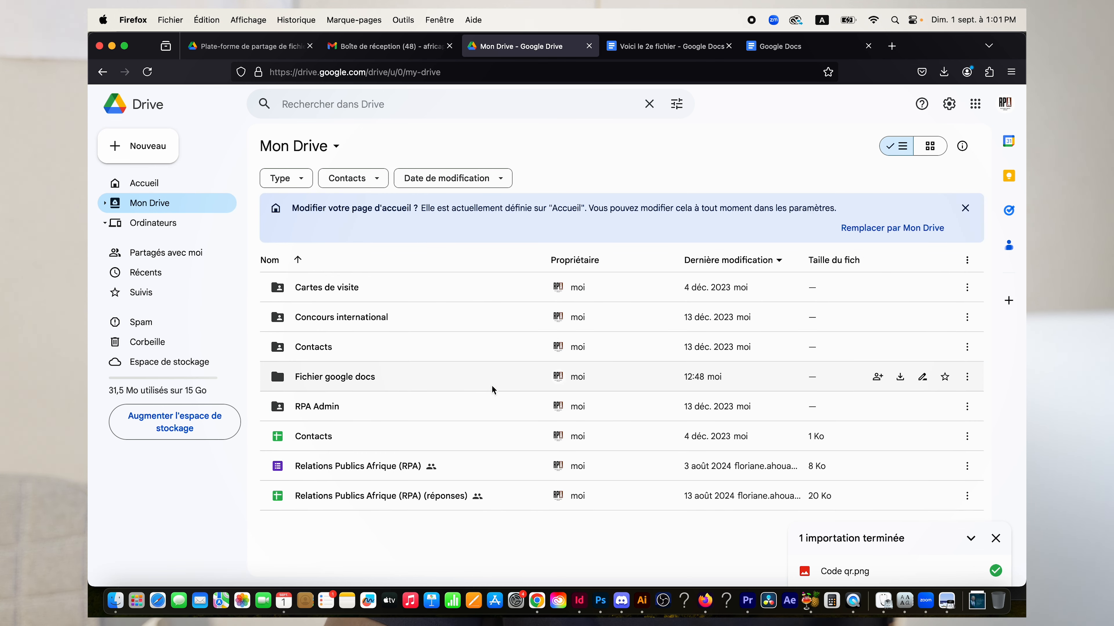
Open the 'Fichier google docs' folder and bring up Formation Google Drive's context menu.
double_click(474, 385)
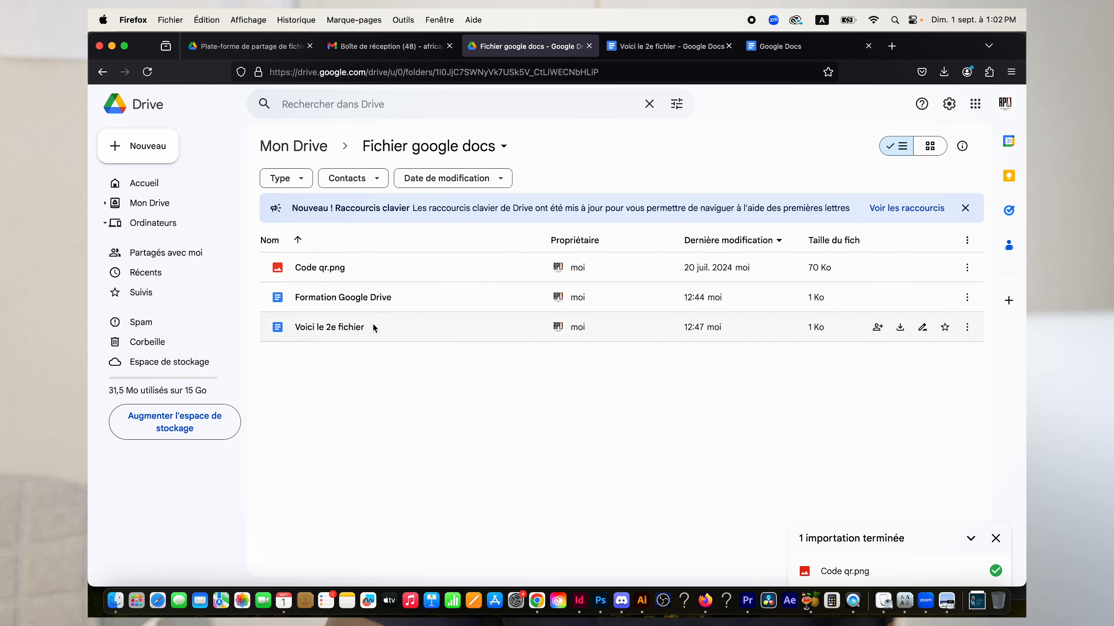
right_click(437, 299)
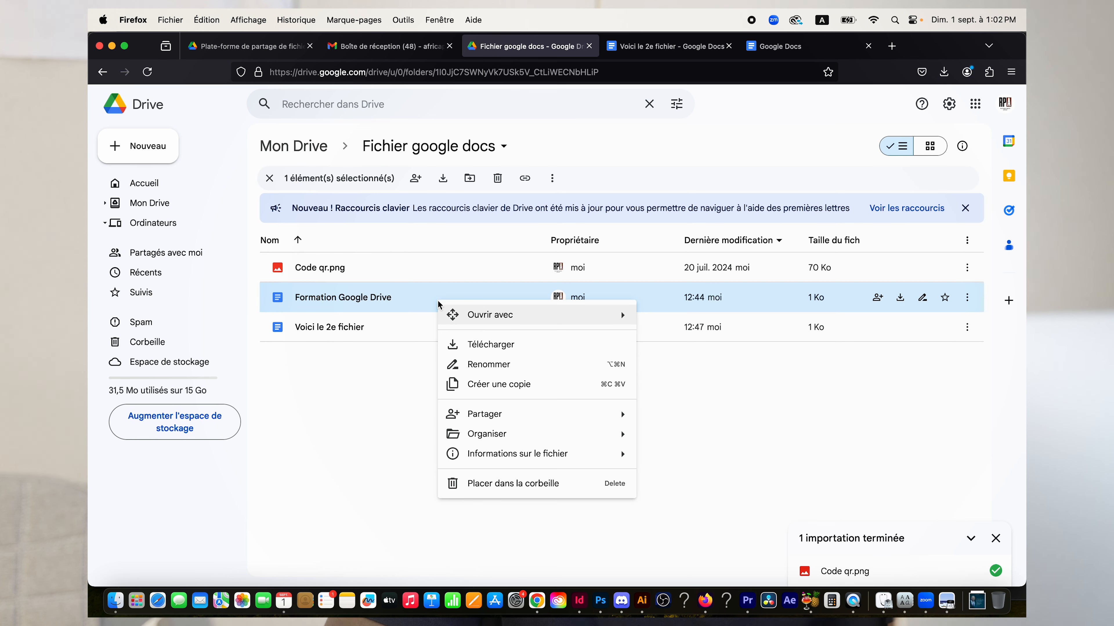
mouse_move(496, 412)
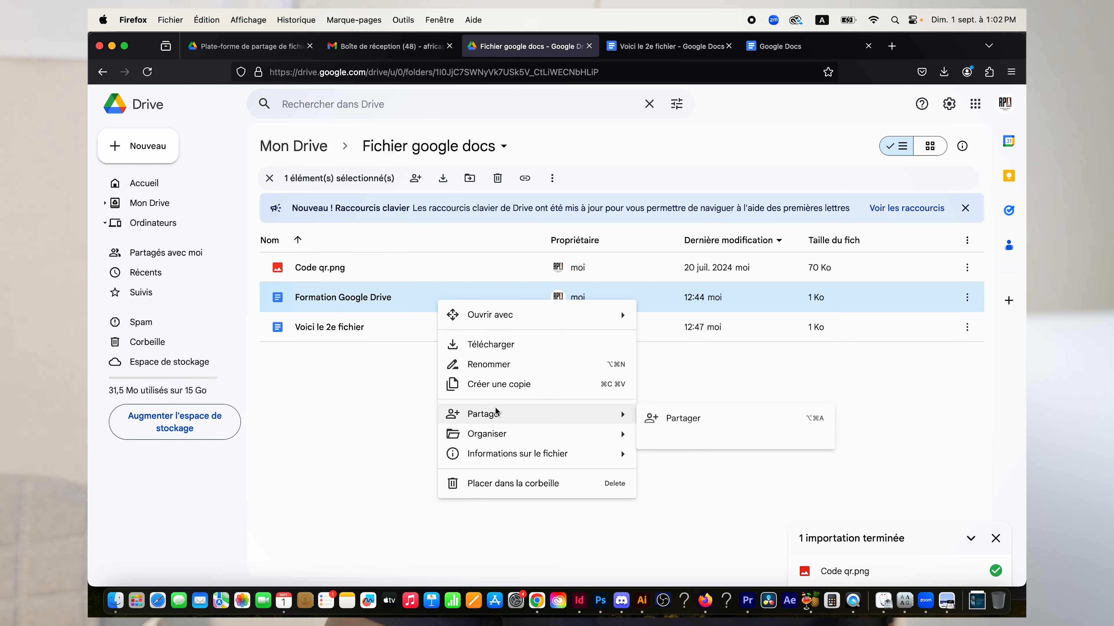
left_click(387, 418)
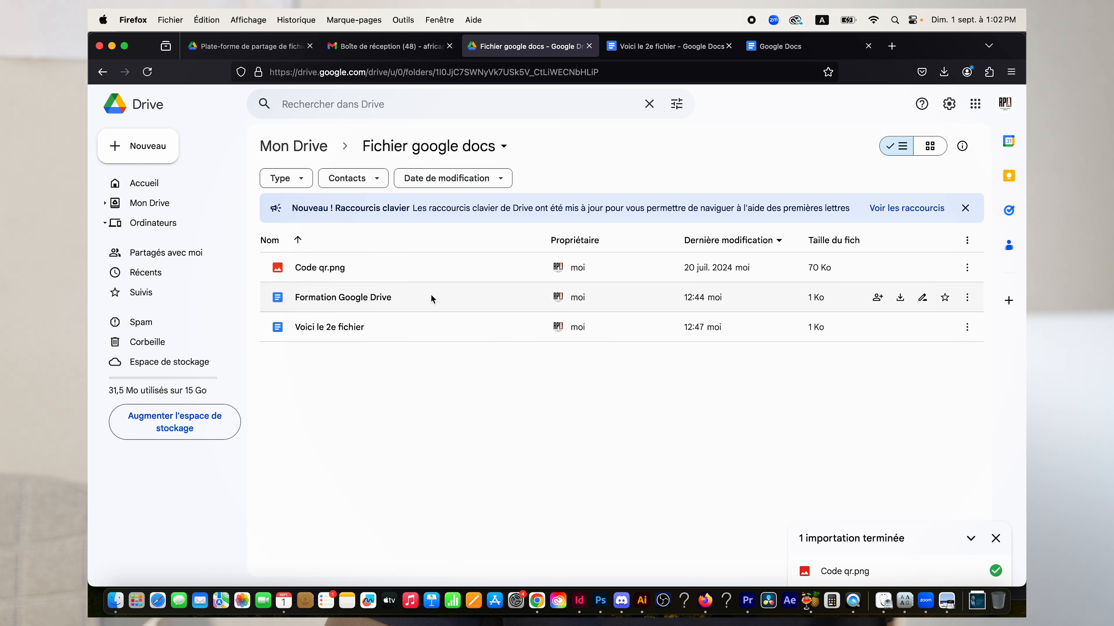
right_click(423, 303)
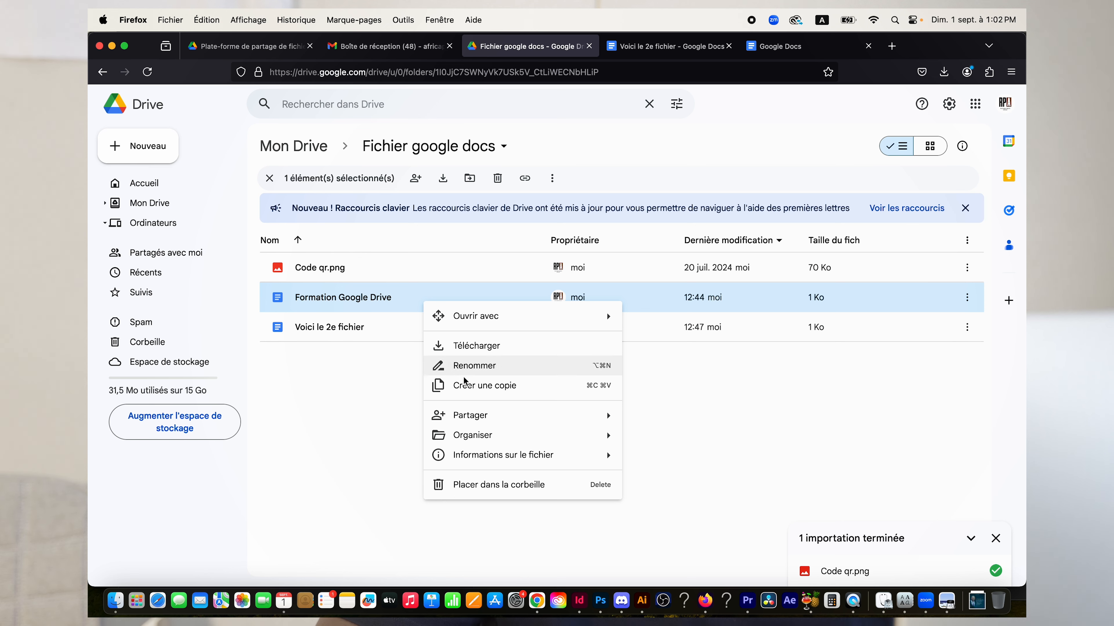
Add the recipient's e-mail address in Partager for Formation Google Drive and open the Éditeur role list.
mouse_move(472, 417)
left_click(671, 420)
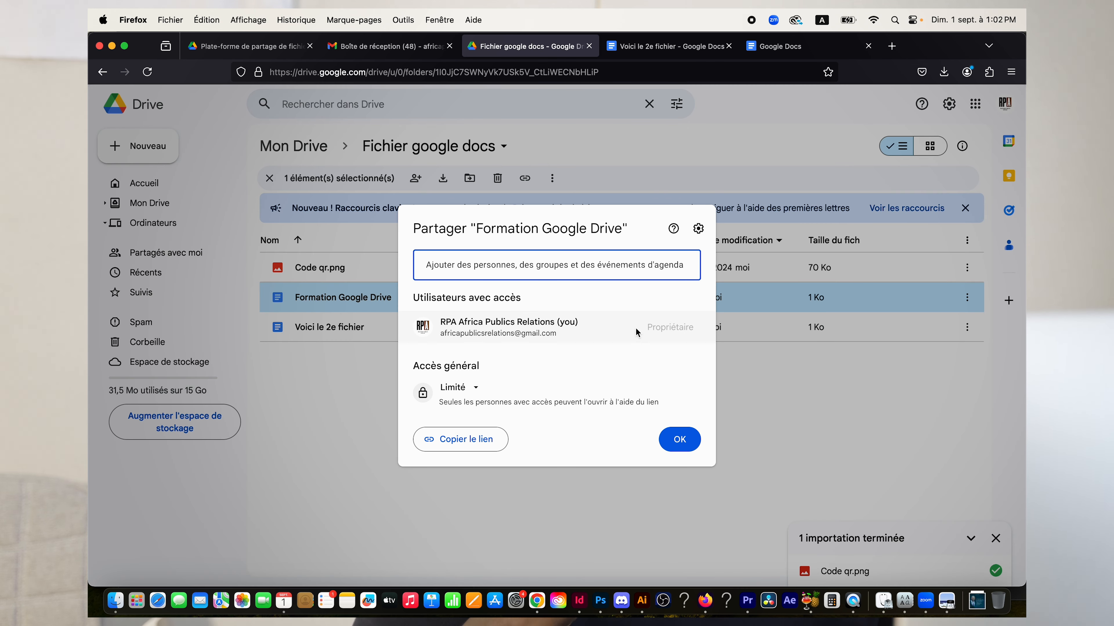
left_click(612, 274)
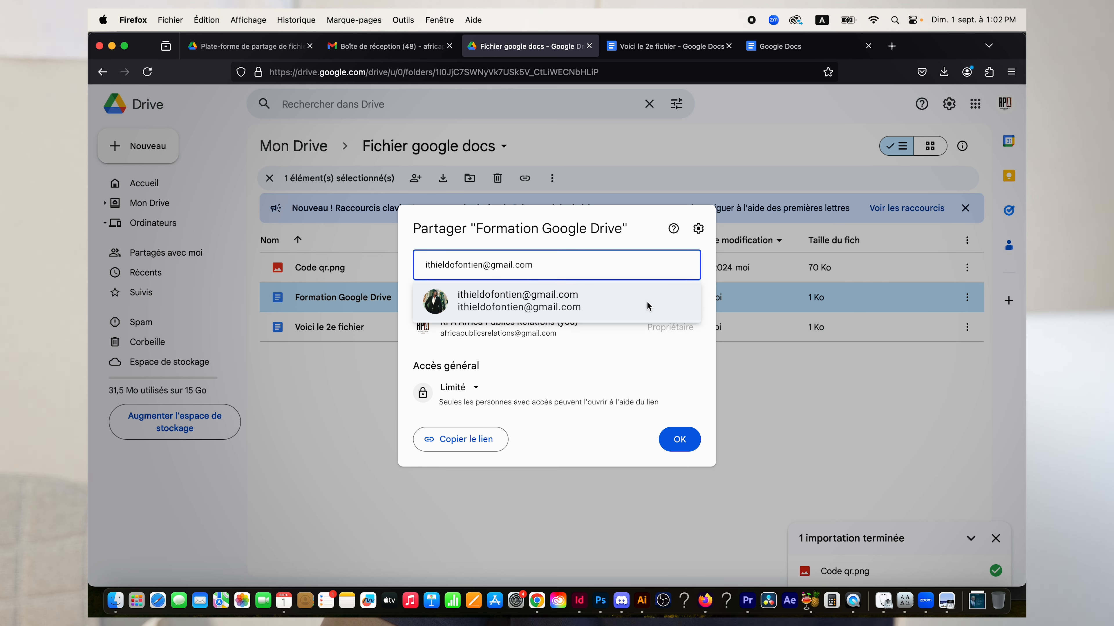
left_click(514, 308)
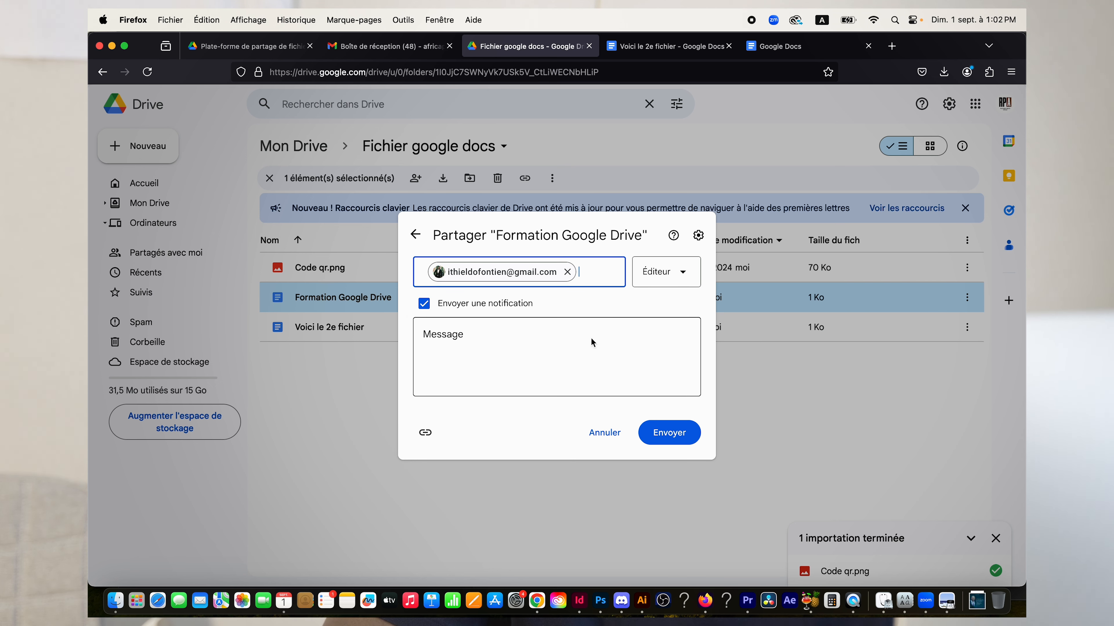
left_click(683, 270)
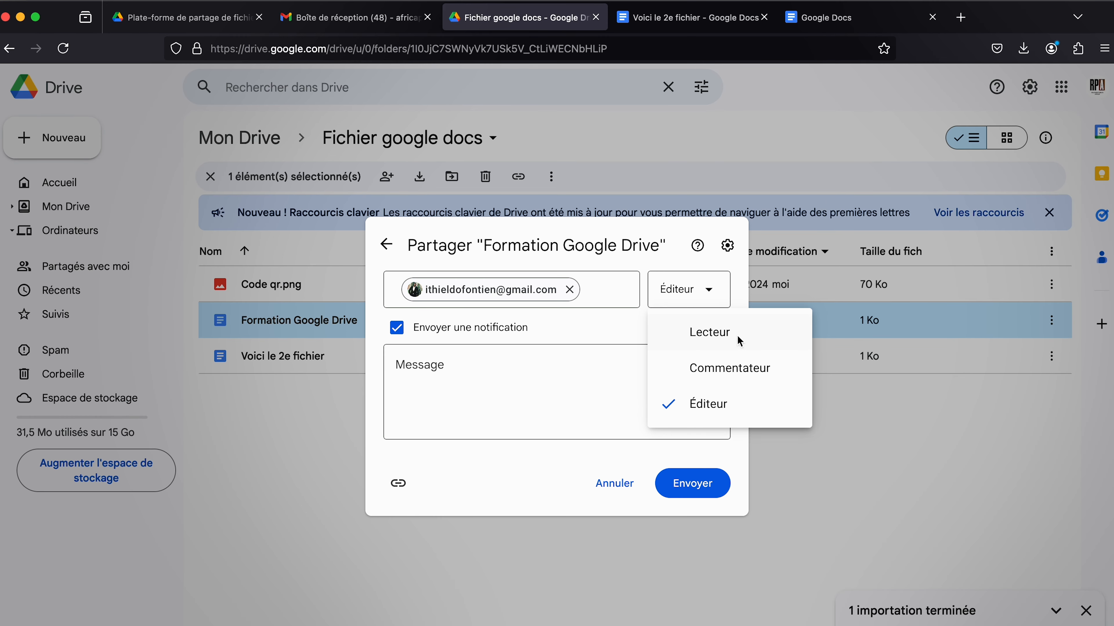
Set the recipient to Lecteur, add a greeting saying the file is shared as agreed, and send.
left_click(725, 369)
left_click(486, 383)
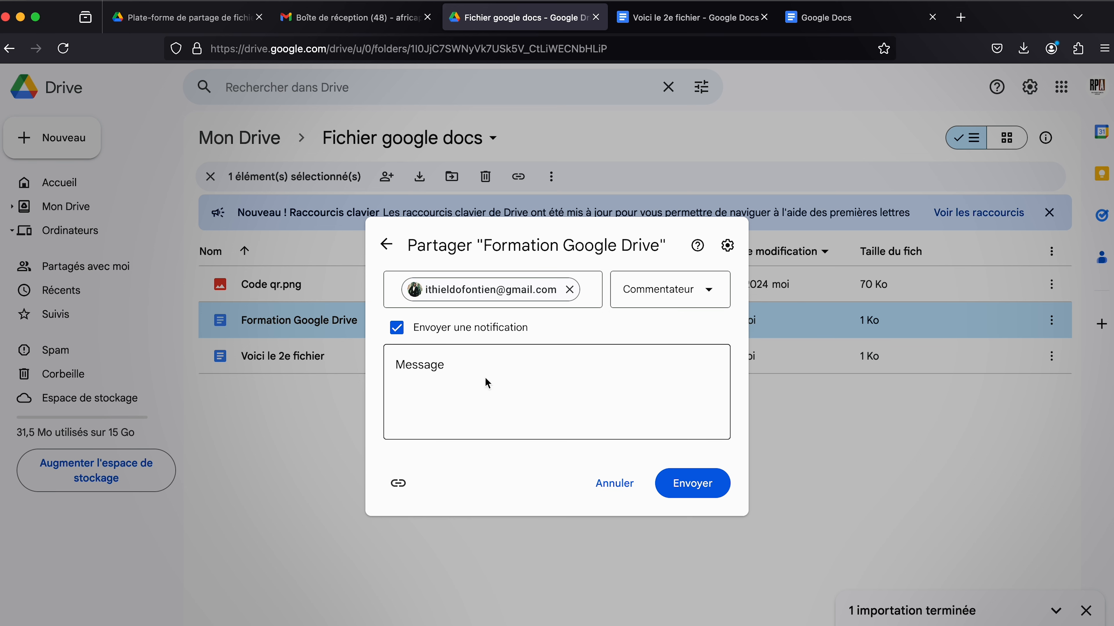
left_click(703, 296)
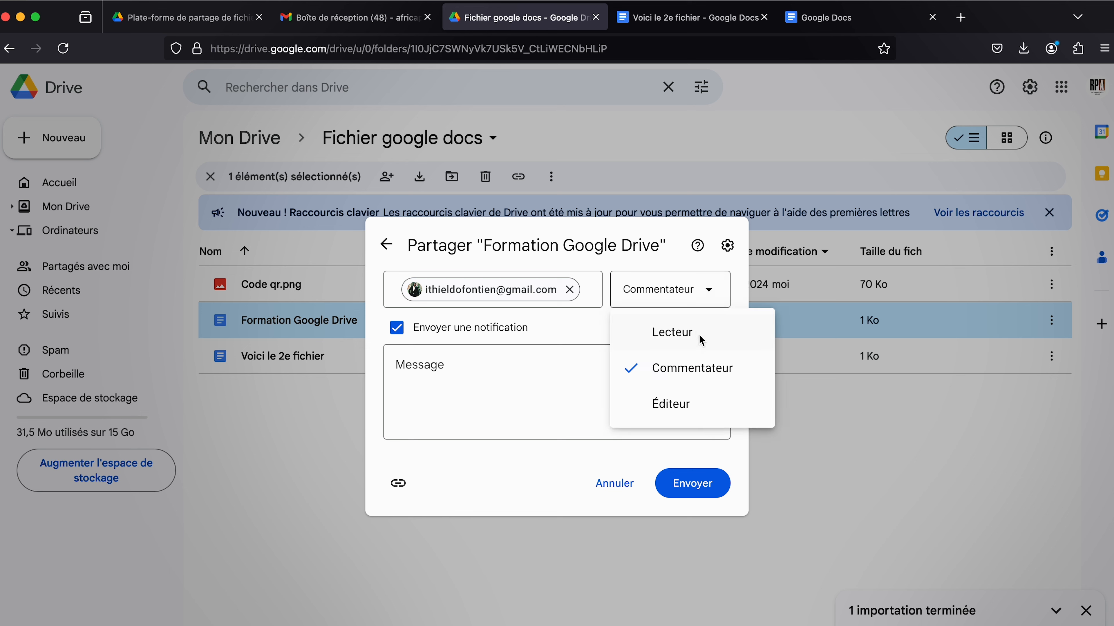
left_click(698, 331)
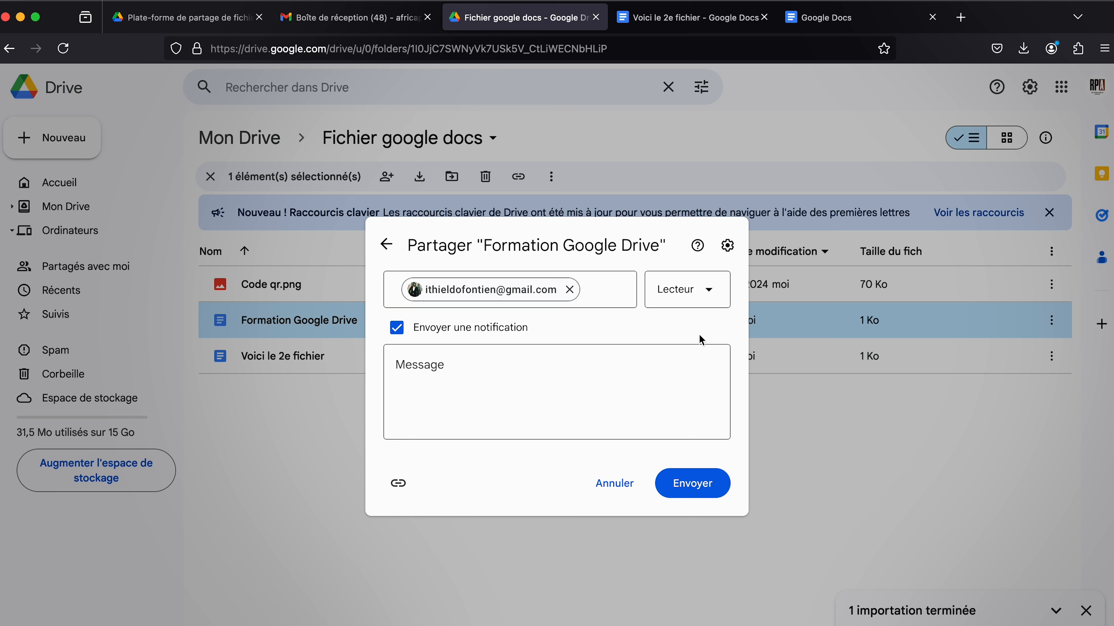
left_click(628, 398)
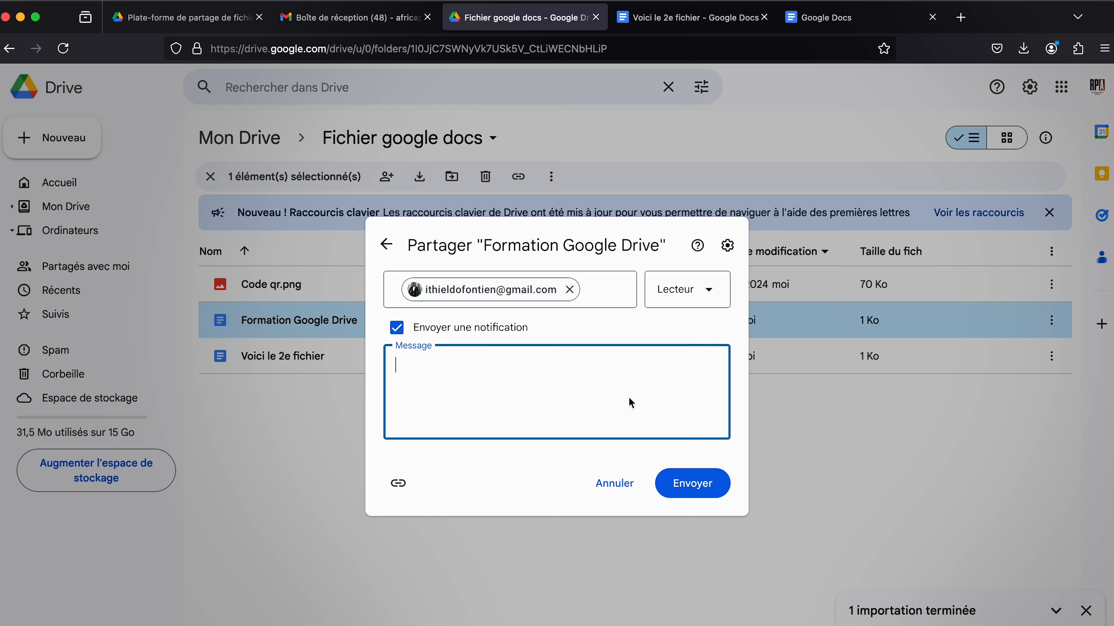
type("Bonjour Ithiel, Comme convenu, je te partage le fic")
type("hier")
type(".")
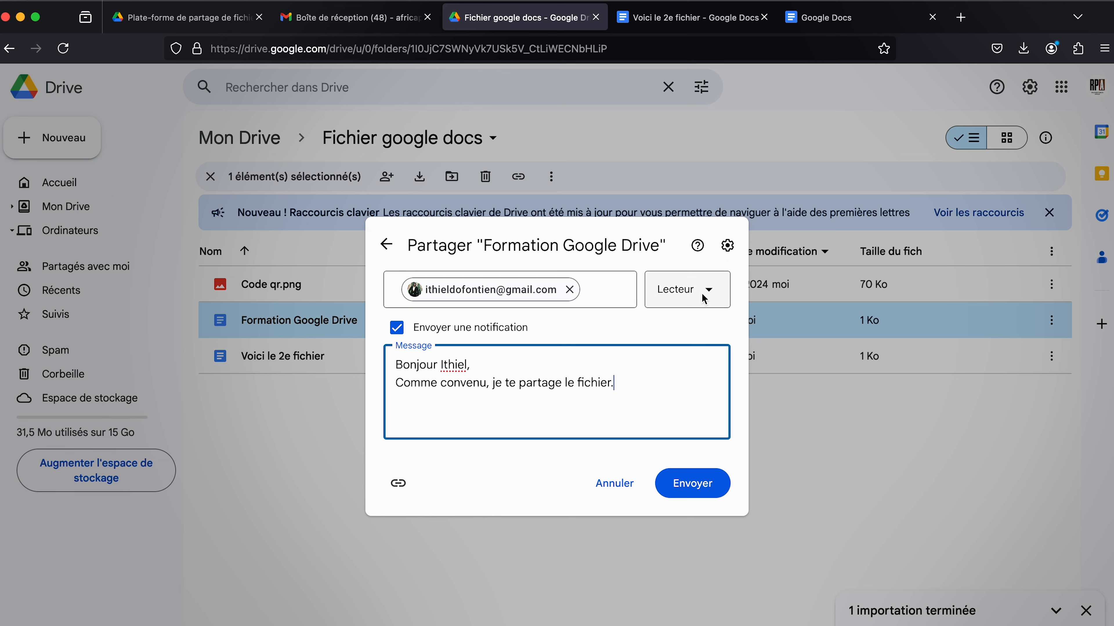
left_click(685, 483)
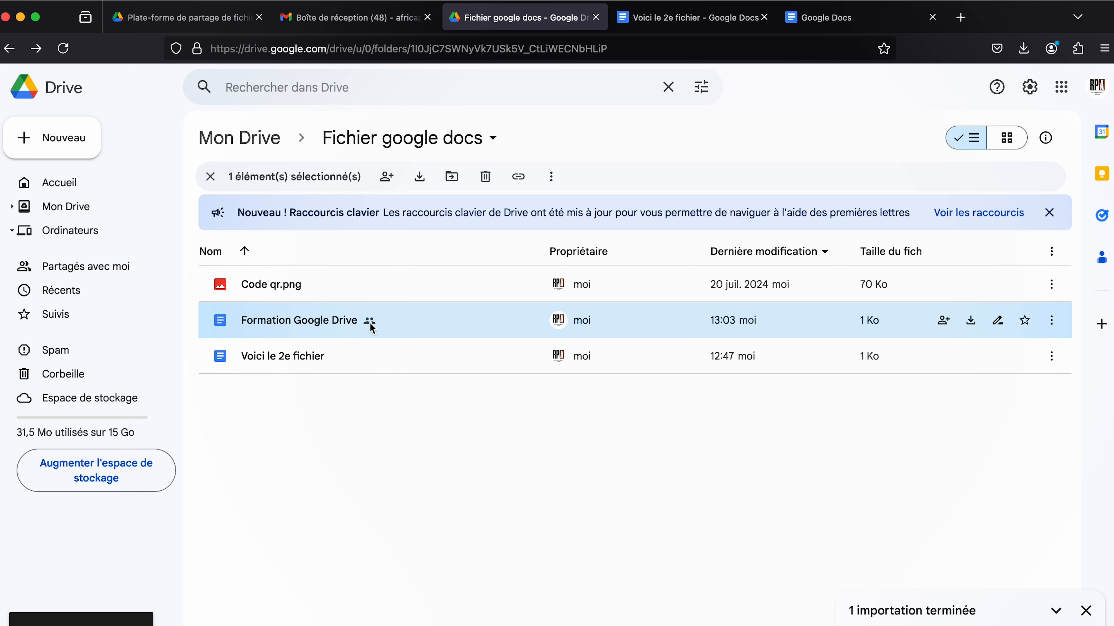
Scroll the folder list to check the now-shared Formation Google Drive.
scroll(368, 320, "up", 10)
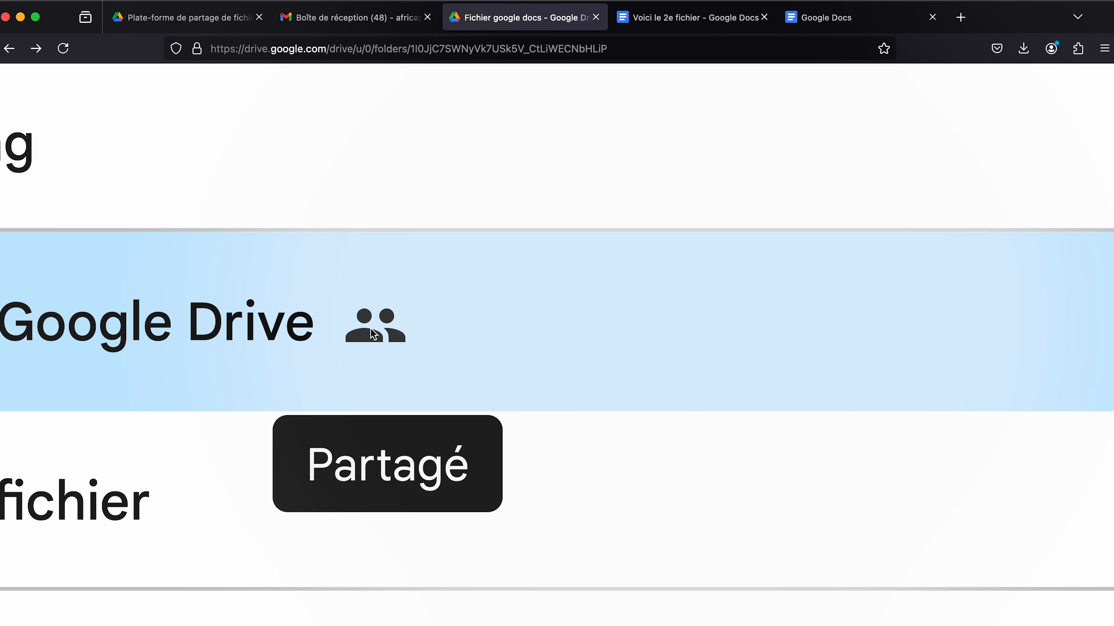
scroll(372, 333, "down", 10)
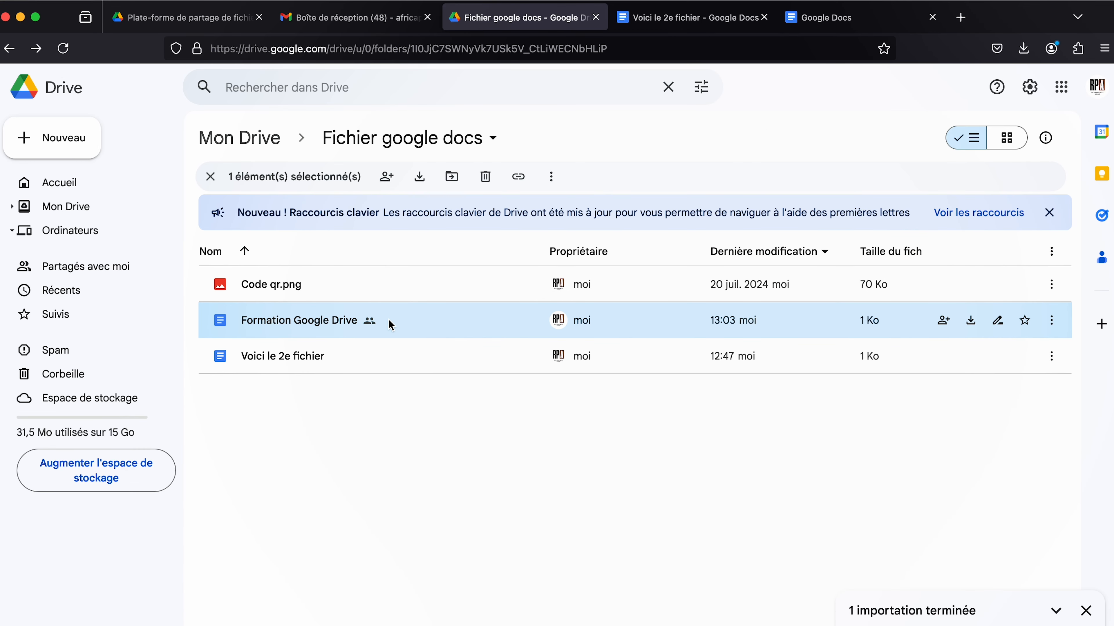
Open Formation Google Drive's Partager dialog and confirm general access stays Limité.
right_click(317, 326)
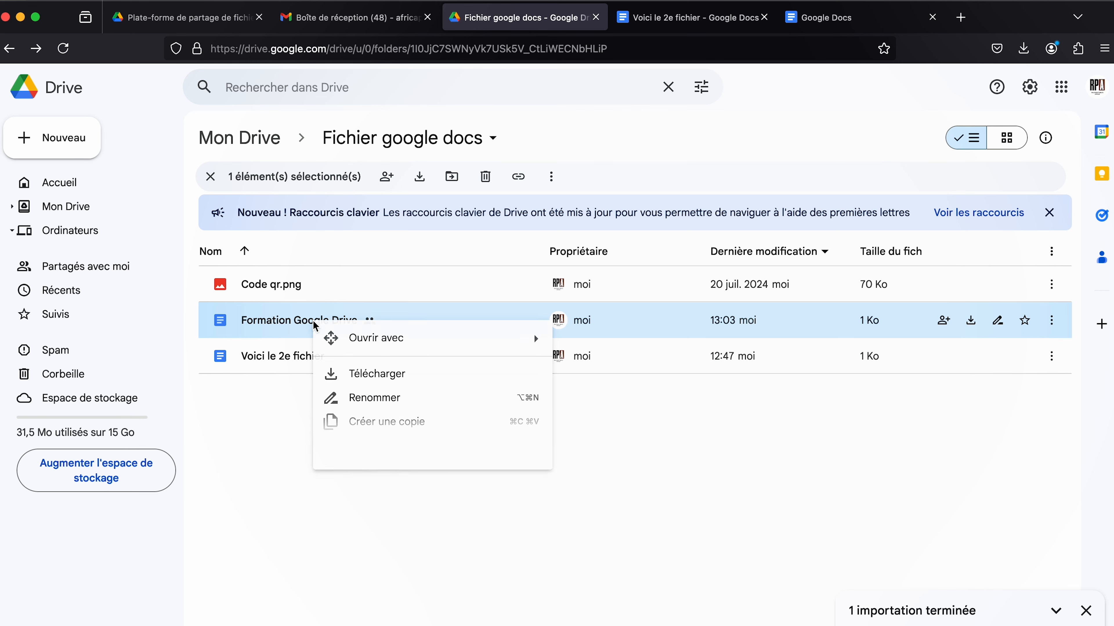
mouse_move(382, 463)
left_click(624, 472)
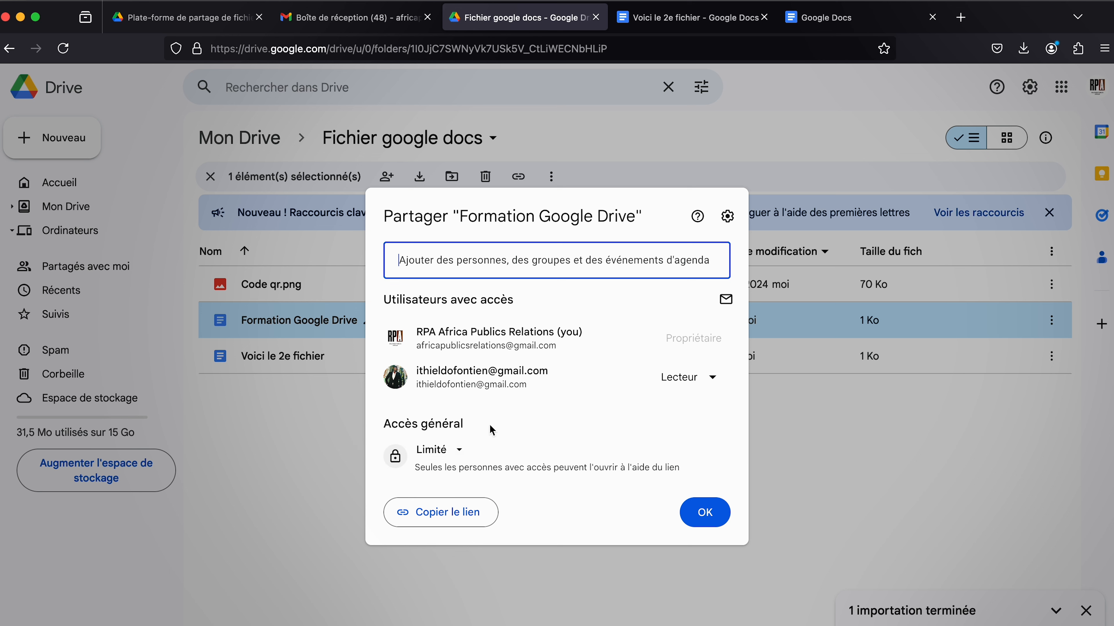
left_click(457, 456)
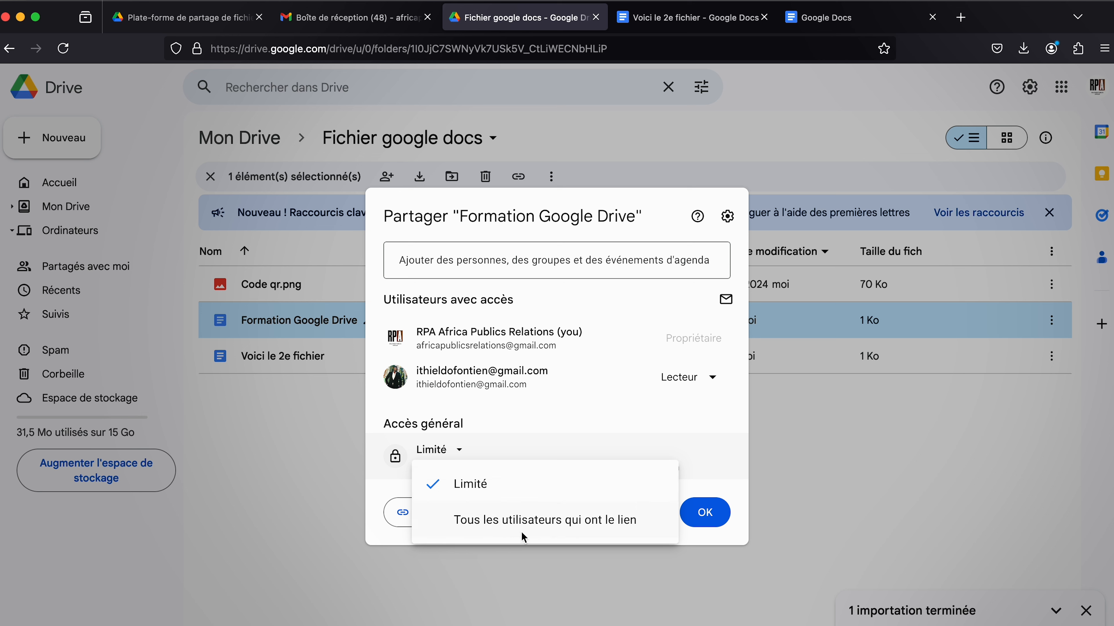
left_click(534, 421)
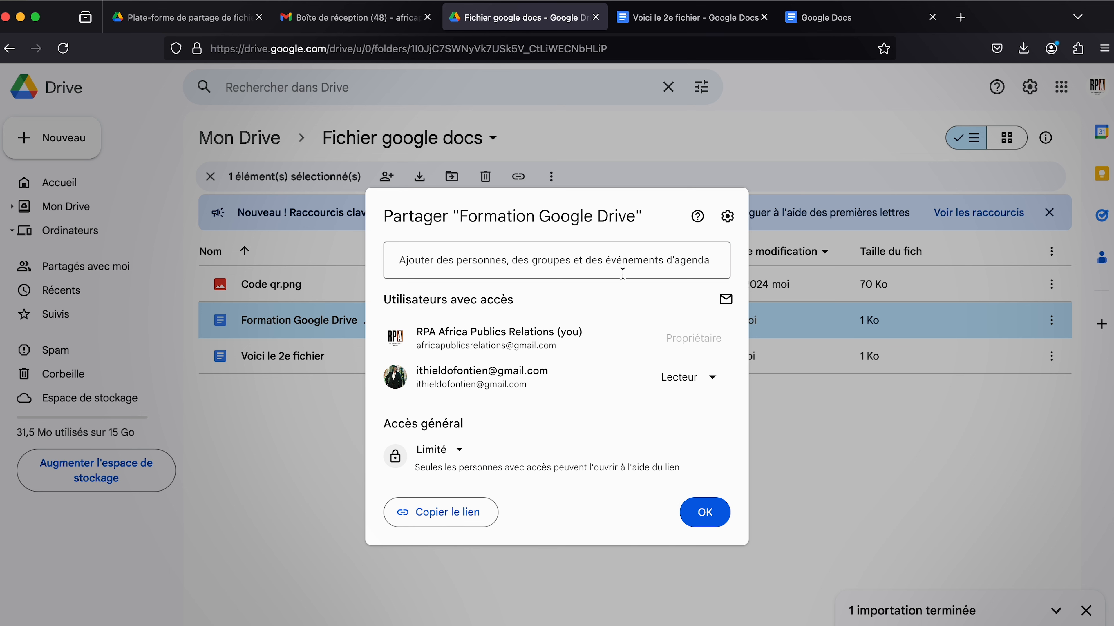
mouse_move(623, 378)
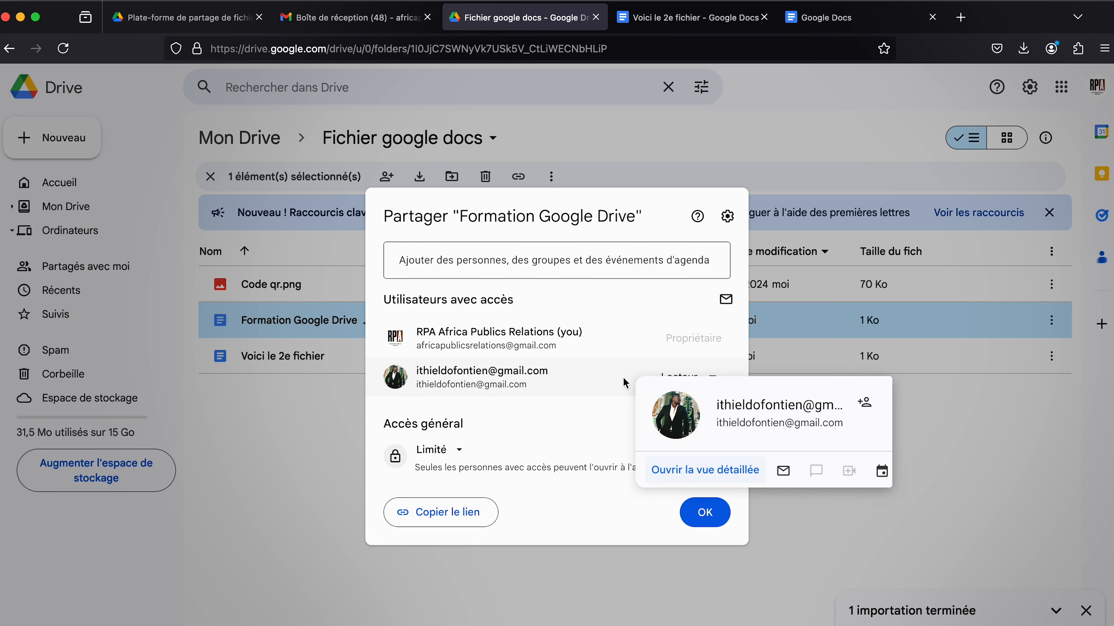
Leave the recipient's role on Lecteur, close the Partager dialog unchanged, and return to Gmail.
left_click(624, 259)
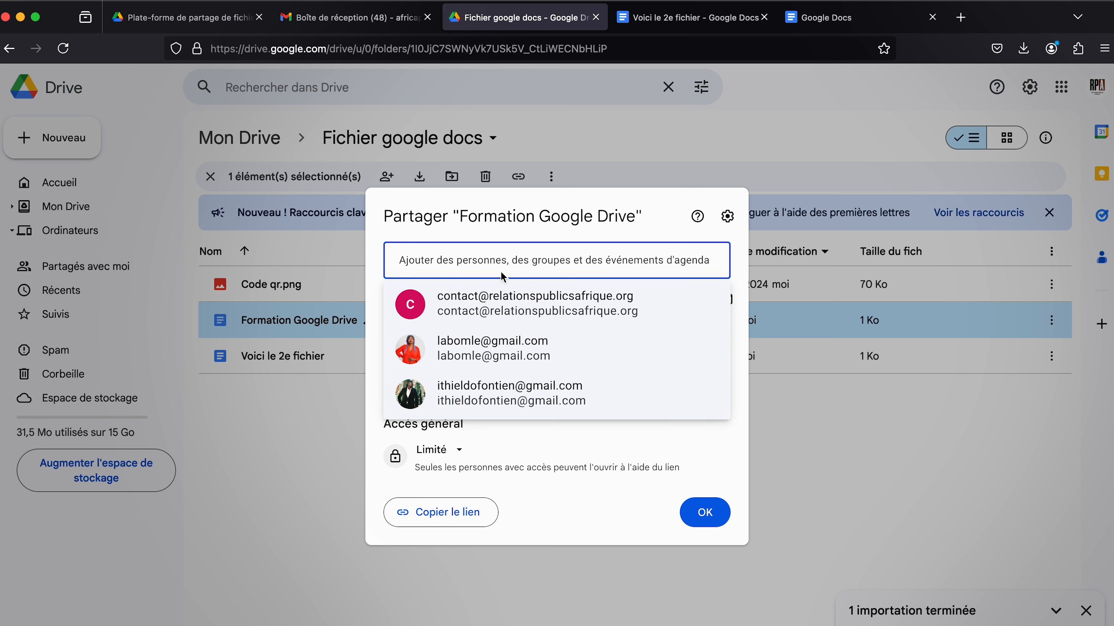
left_click(572, 460)
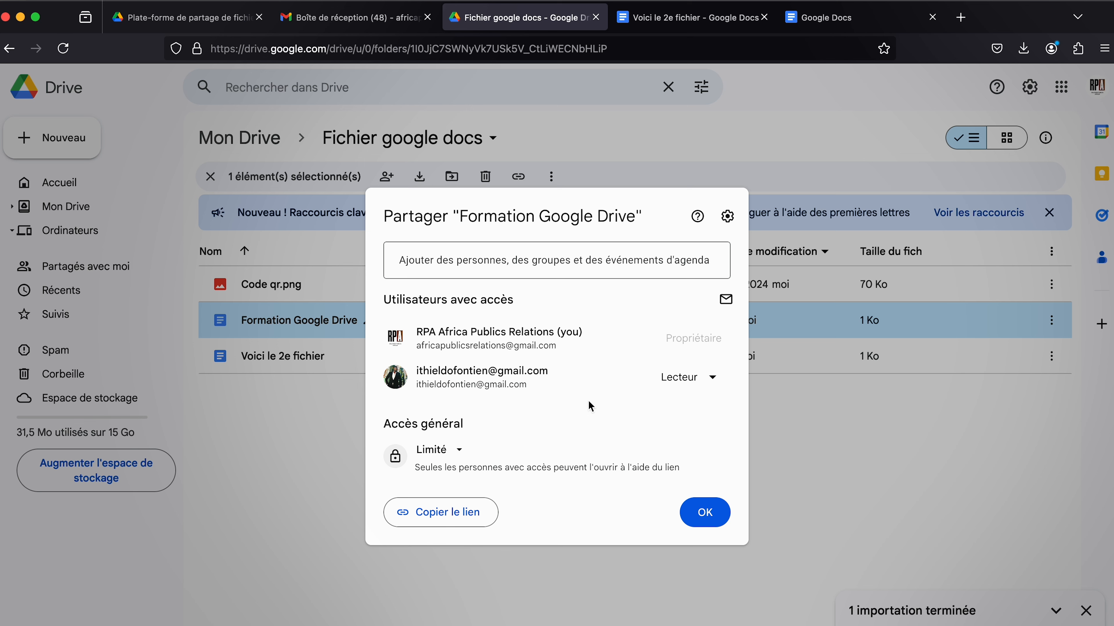
left_click(713, 377)
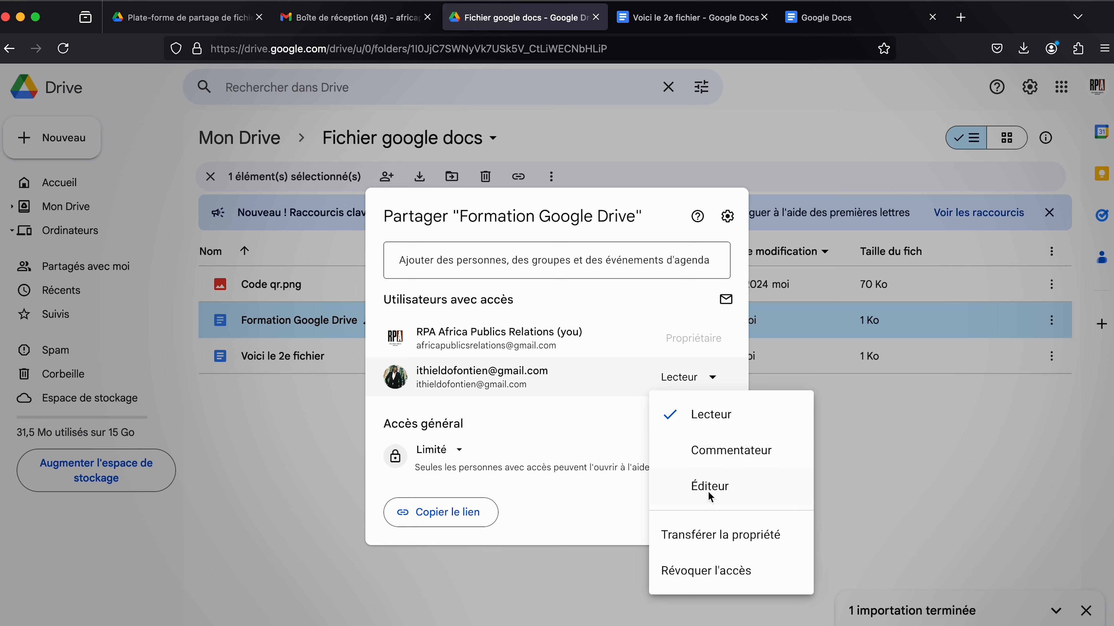
left_click(623, 341)
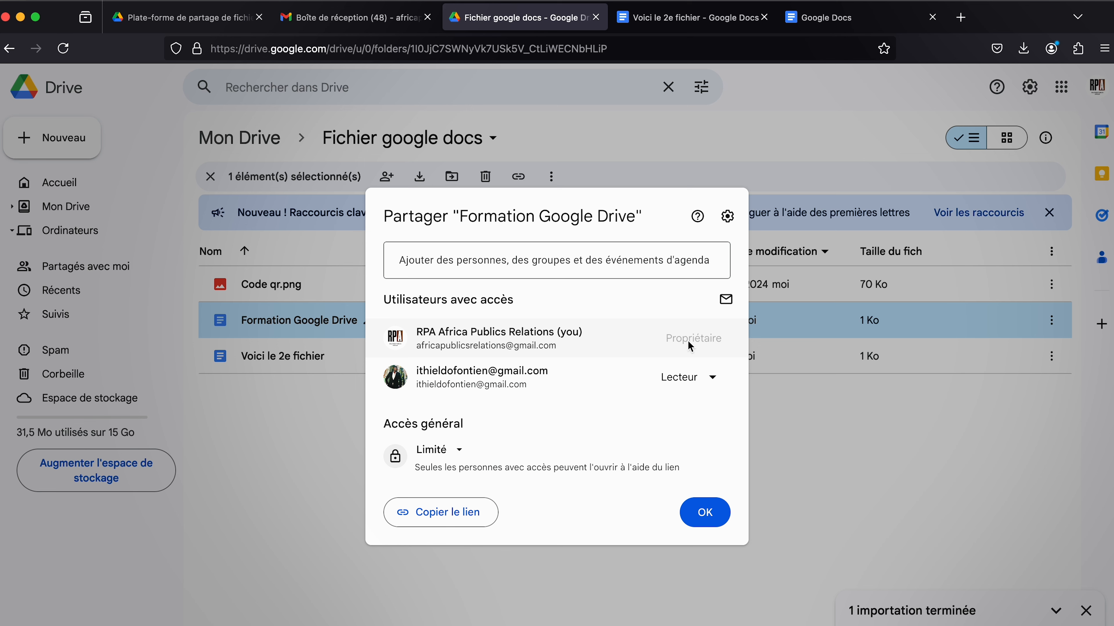
left_click(712, 378)
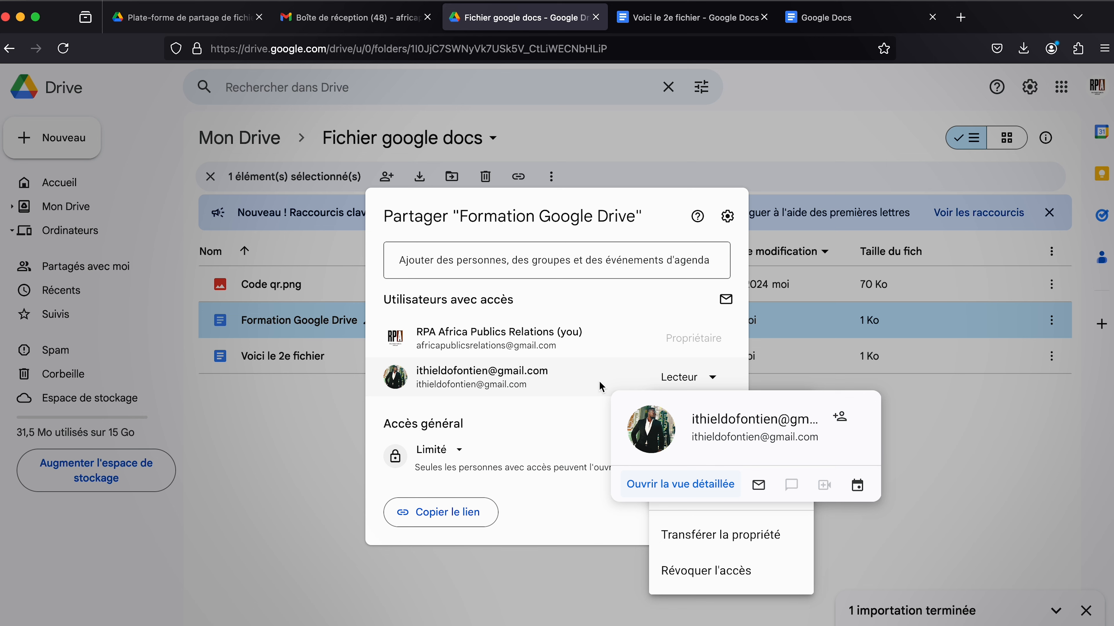
mouse_move(590, 350)
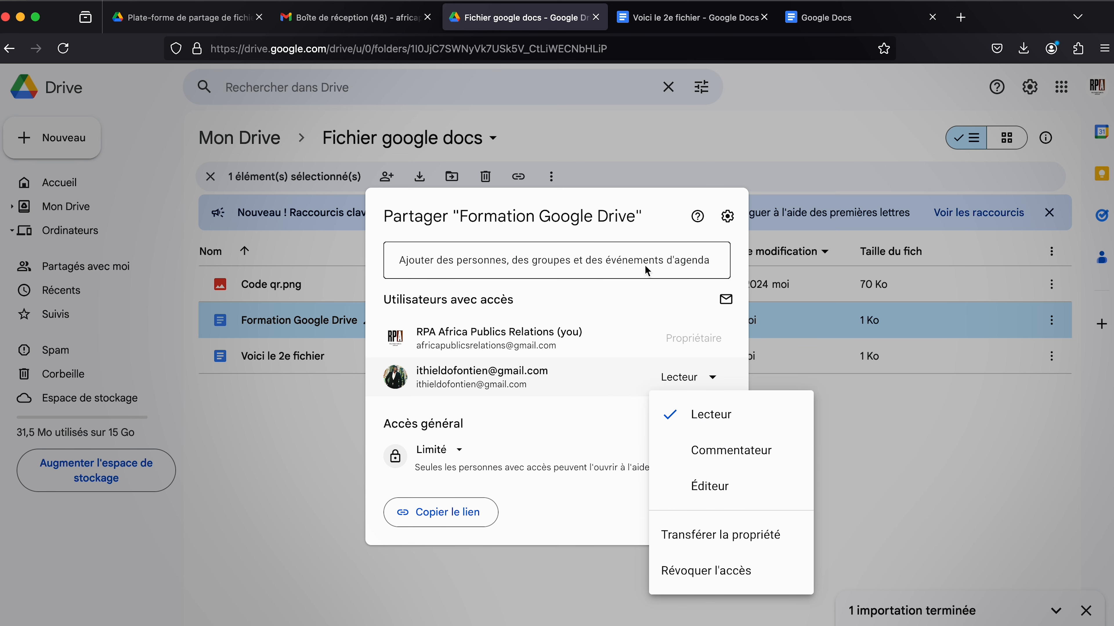
left_click(868, 437)
left_click(350, 17)
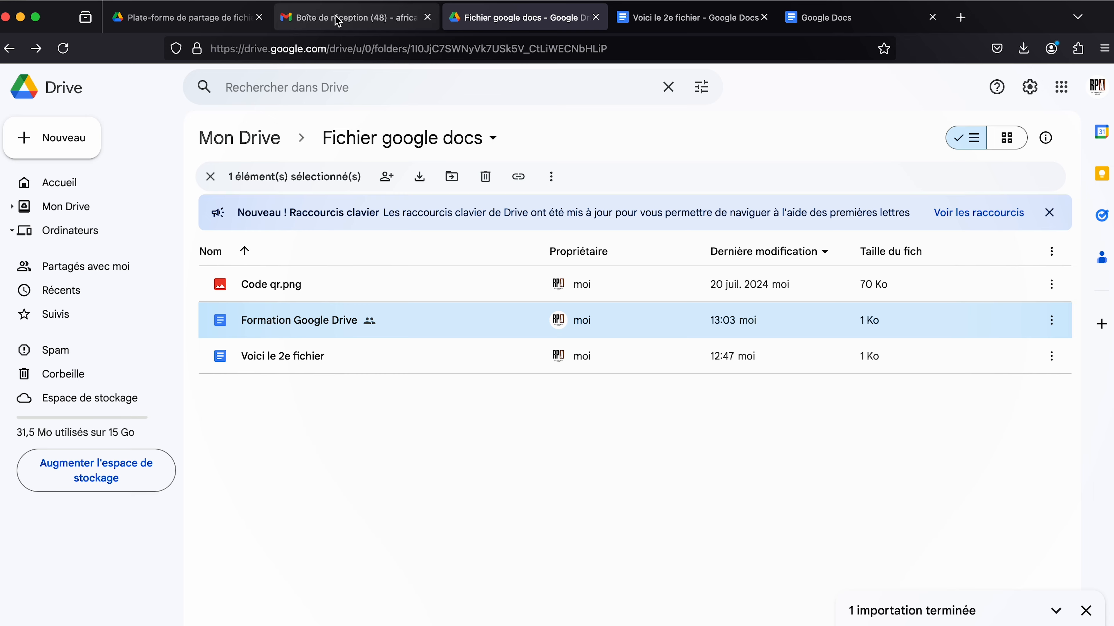
Switch Gmail to the recipient account and open Formation Google Drive from the 'Document partagé' notification.
left_click(1096, 88)
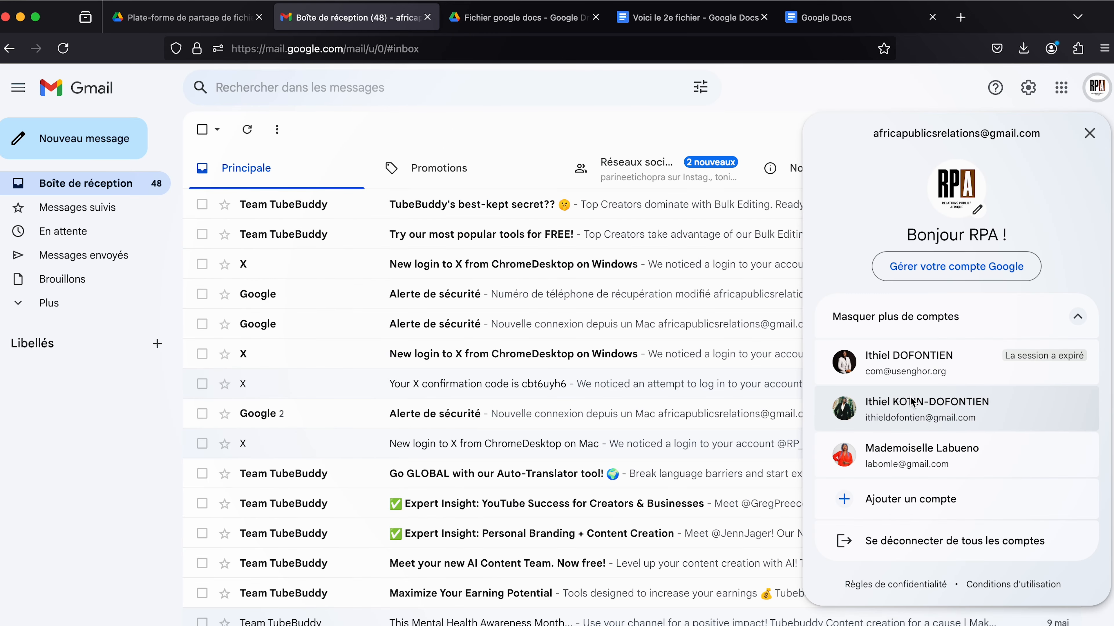
left_click(907, 406)
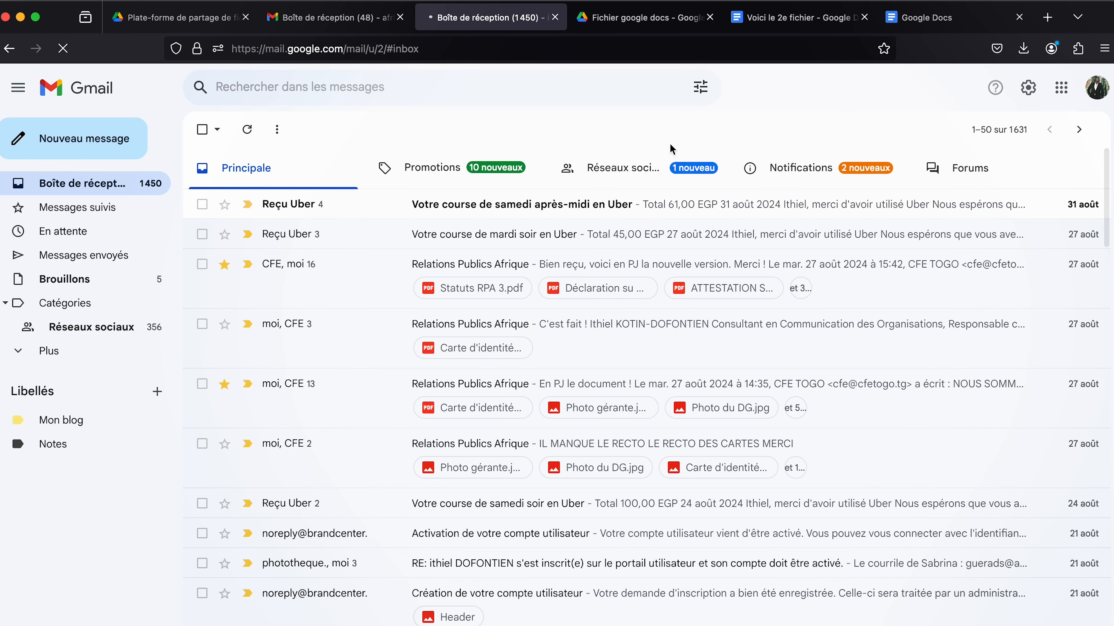
left_click(816, 180)
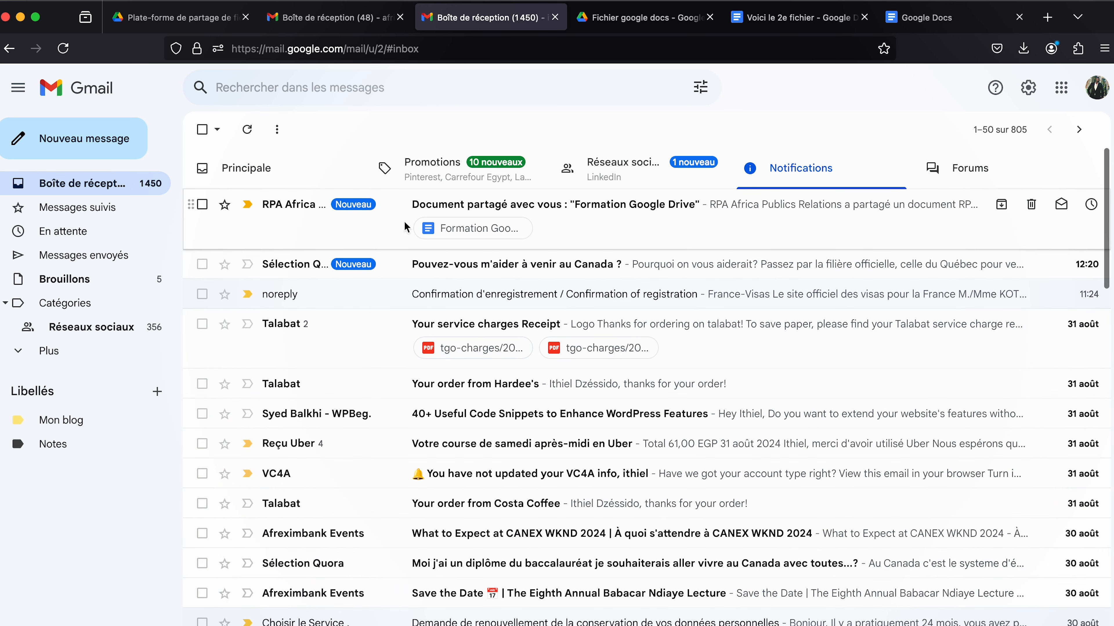
left_click(618, 238)
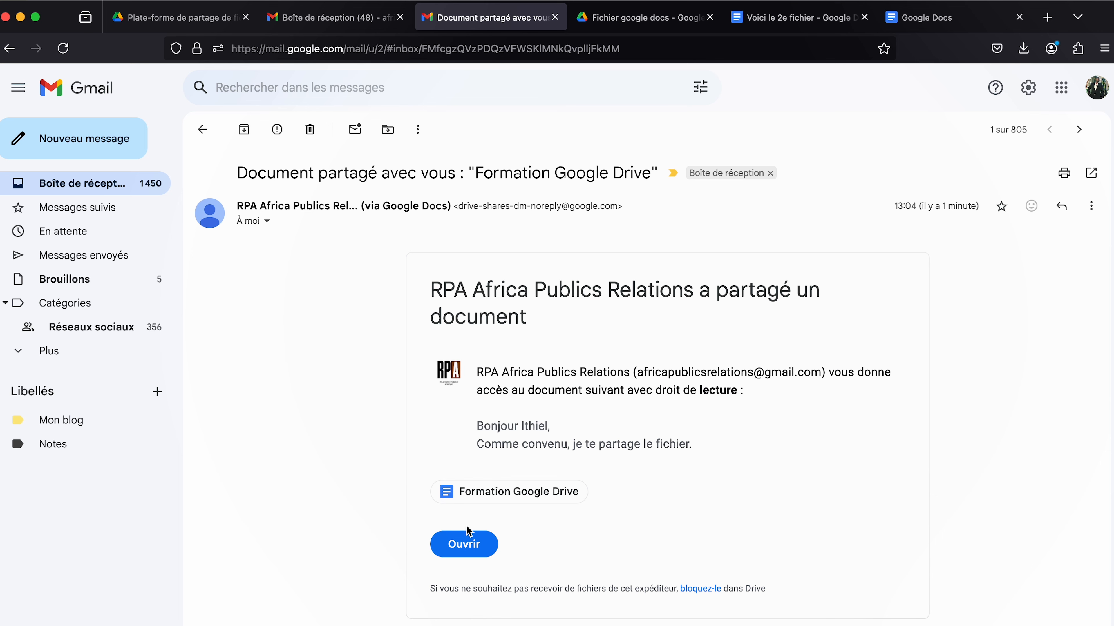
left_click(470, 494)
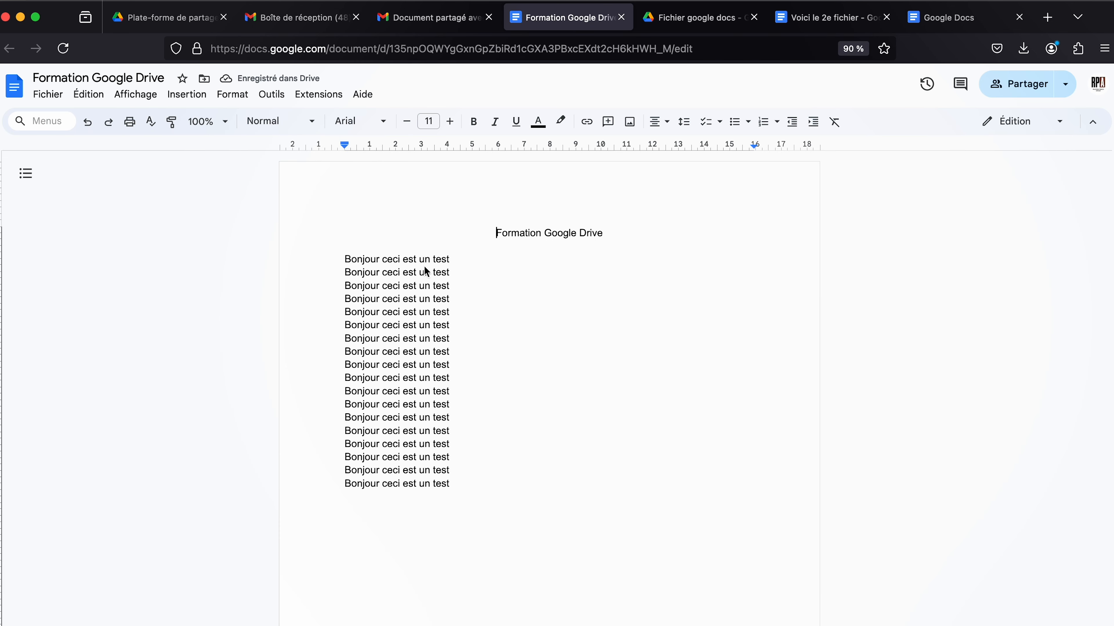
Delete four test lines and undo it, then reopen Formation Google Drive from the share email.
left_click_drag(479, 298, 301, 260)
key("BackSpace")
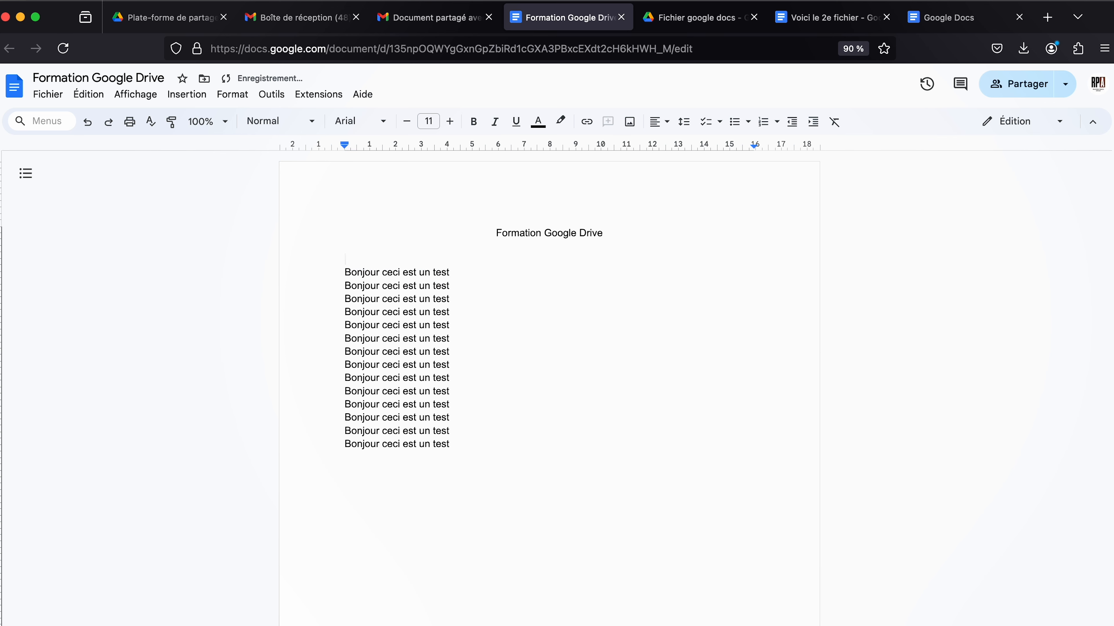
key("super+z")
left_click(587, 414)
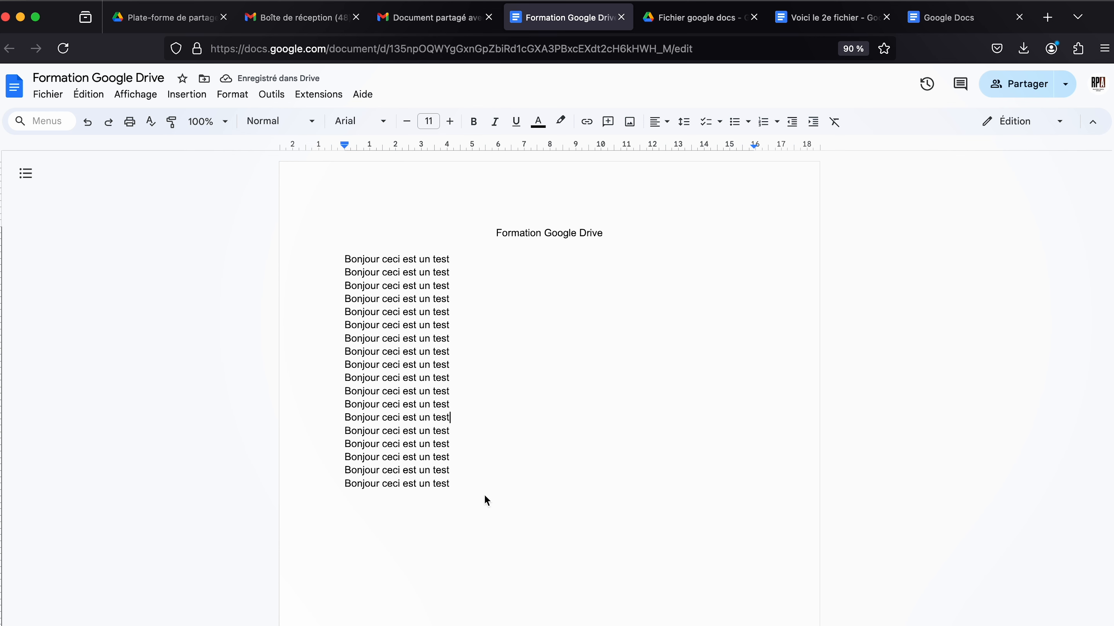
left_click(461, 18)
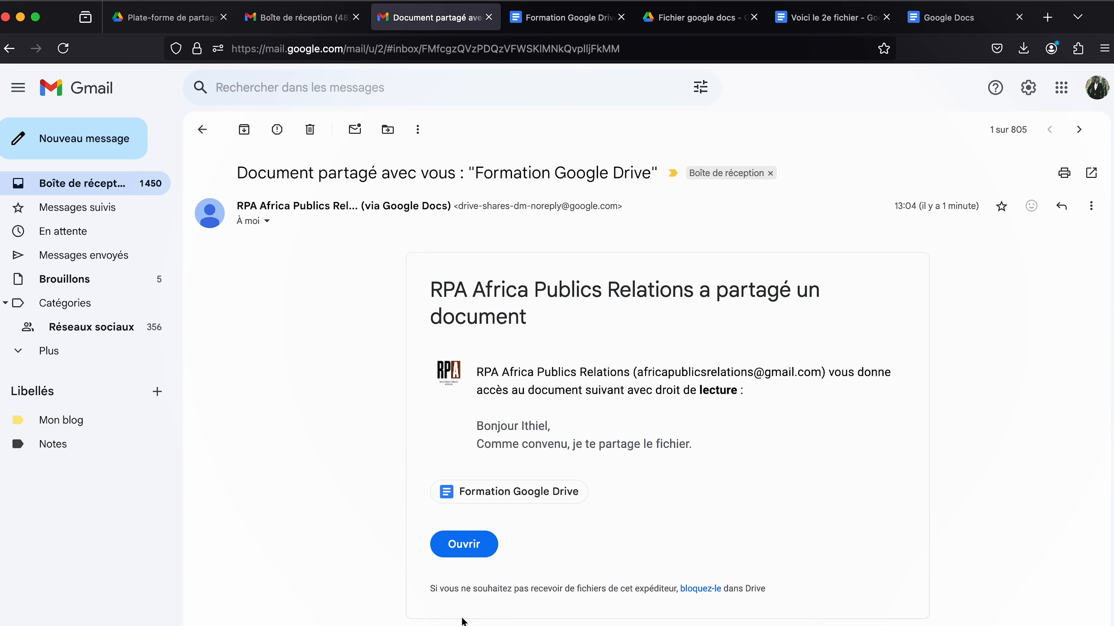
left_click(501, 493)
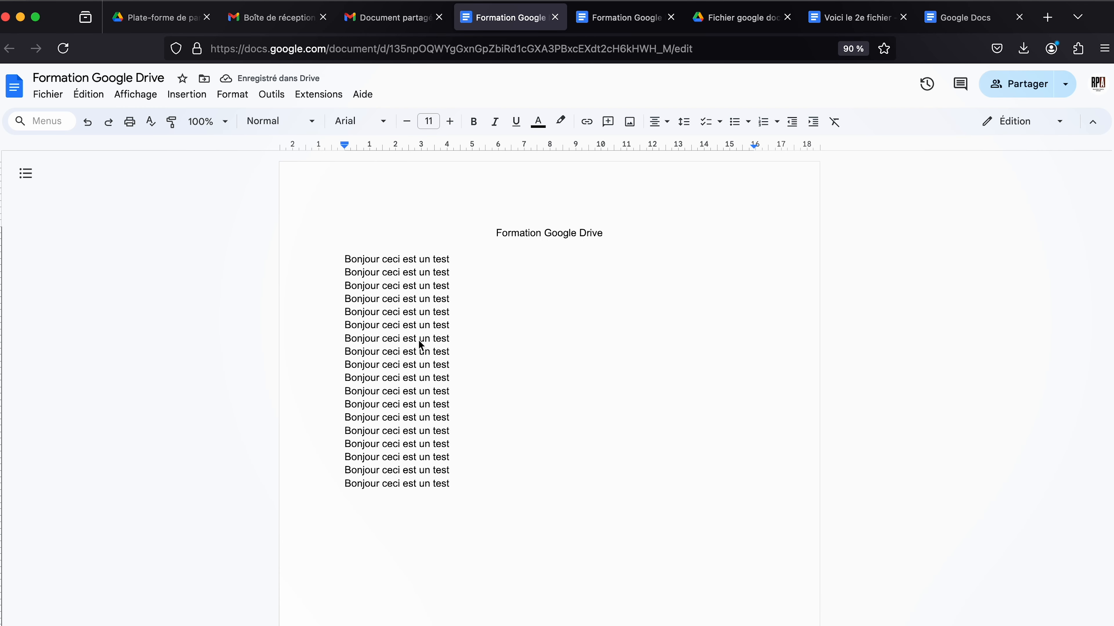
Open the document as the recipient account and test selecting lines in the read-only view.
left_click(1097, 88)
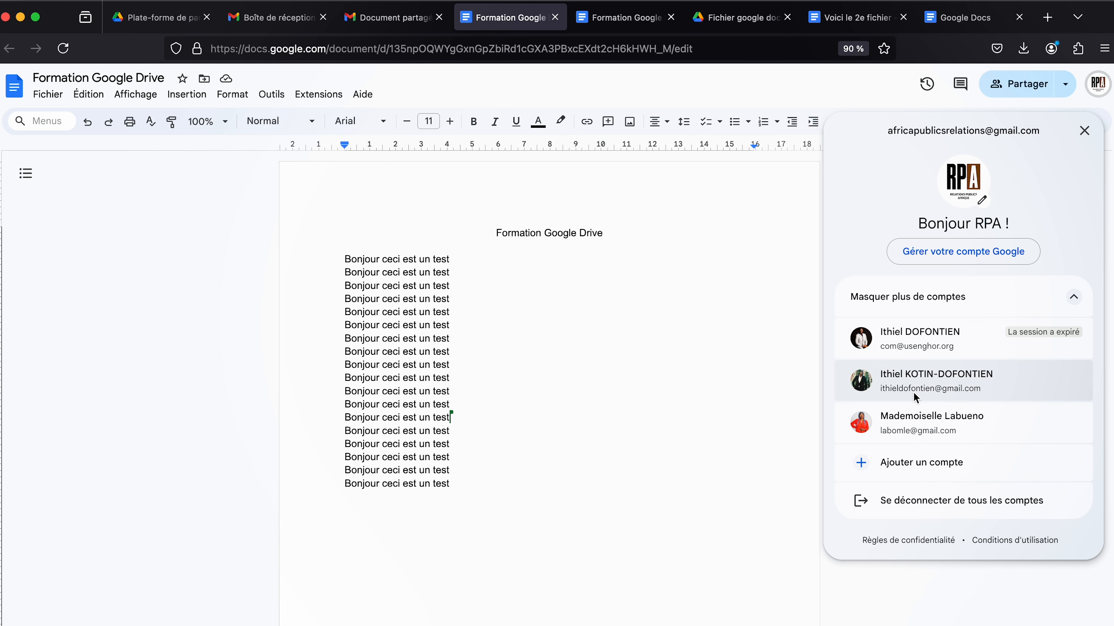
left_click(929, 388)
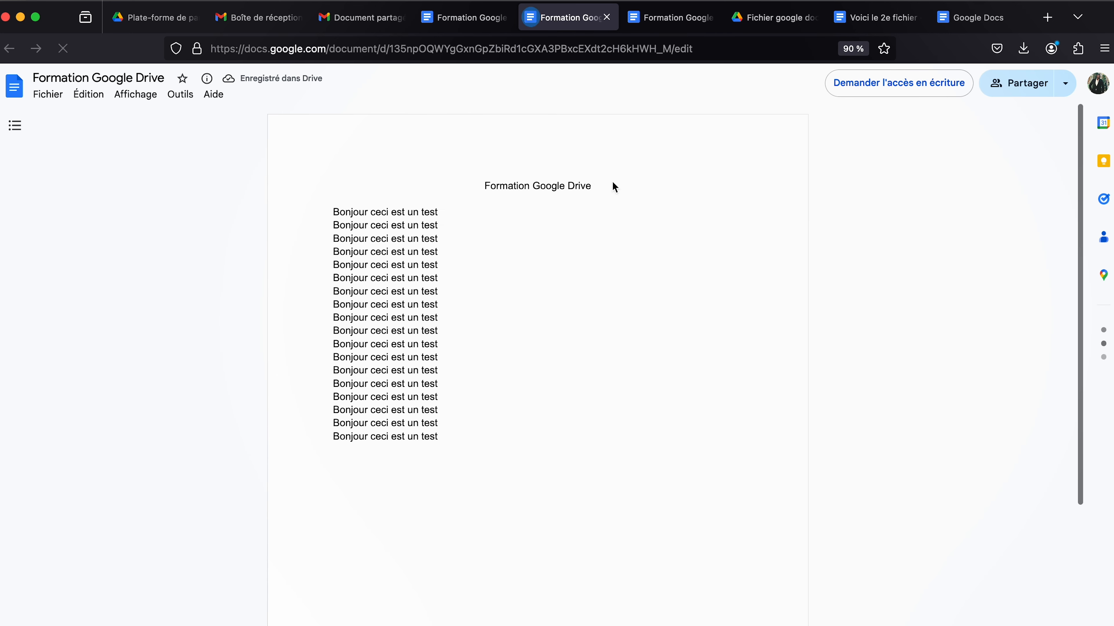
left_click_drag(430, 344, 281, 215)
left_click(467, 455)
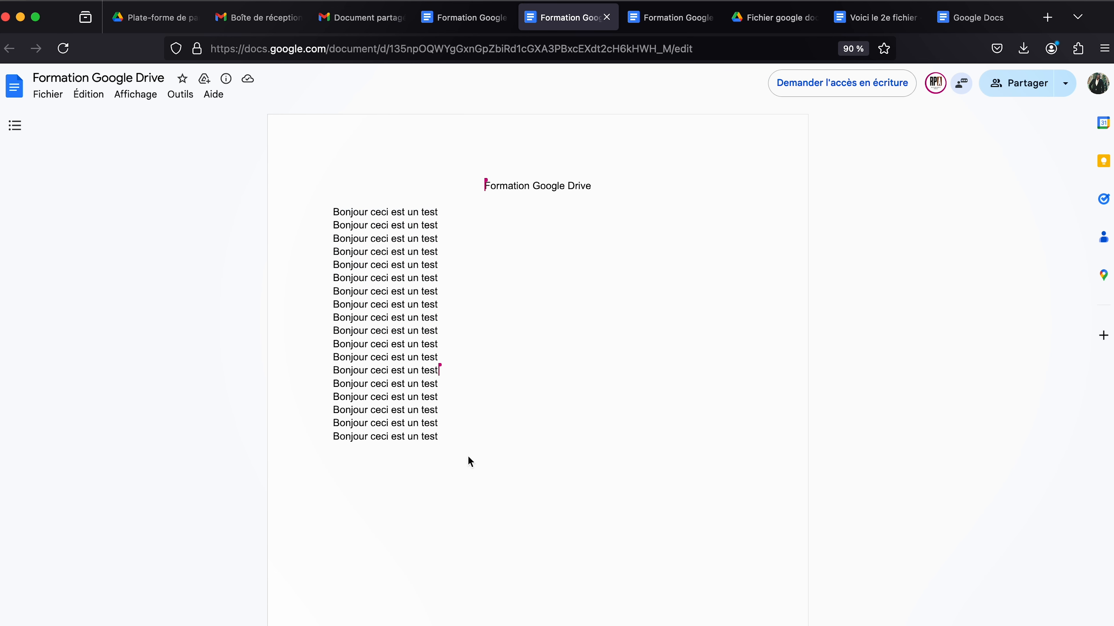
left_click_drag(454, 434, 273, 218)
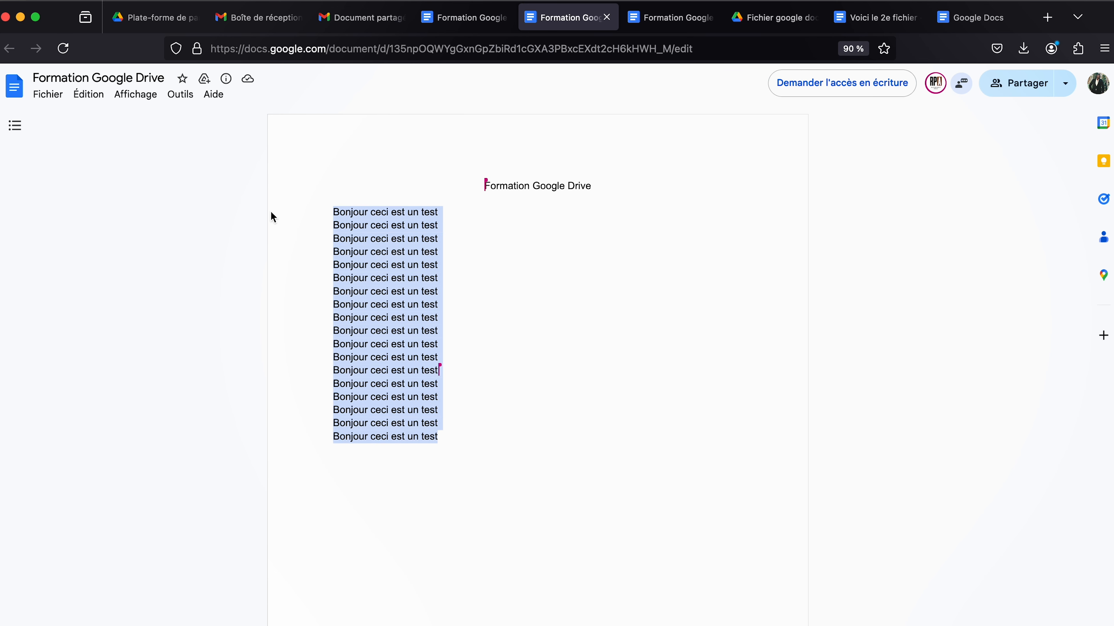
left_click_drag(434, 277, 223, 283)
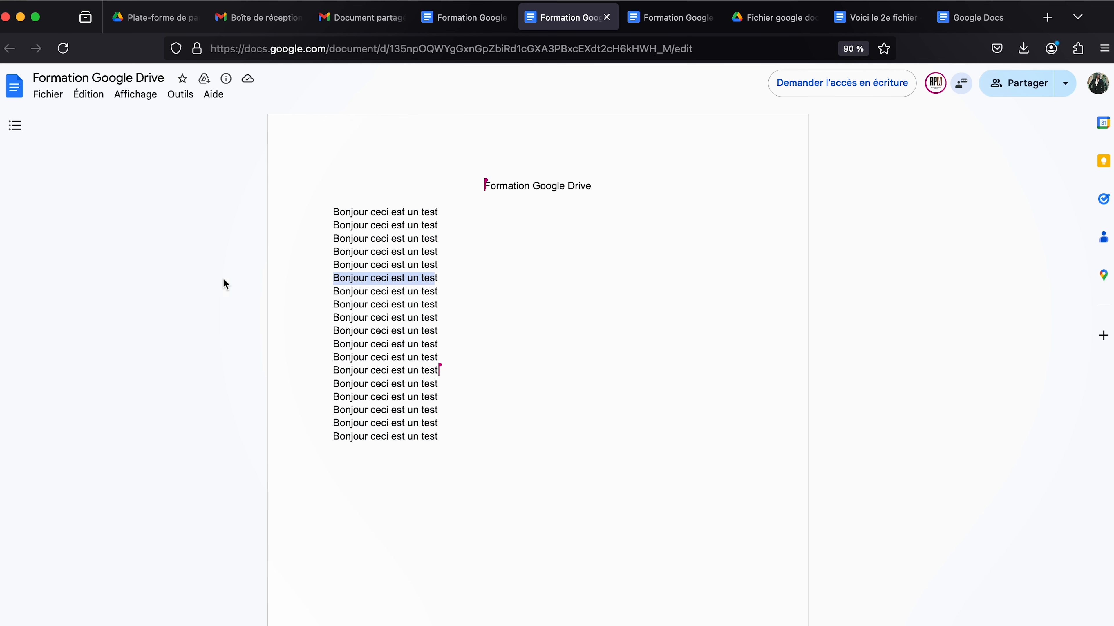
left_click_drag(333, 216, 490, 386)
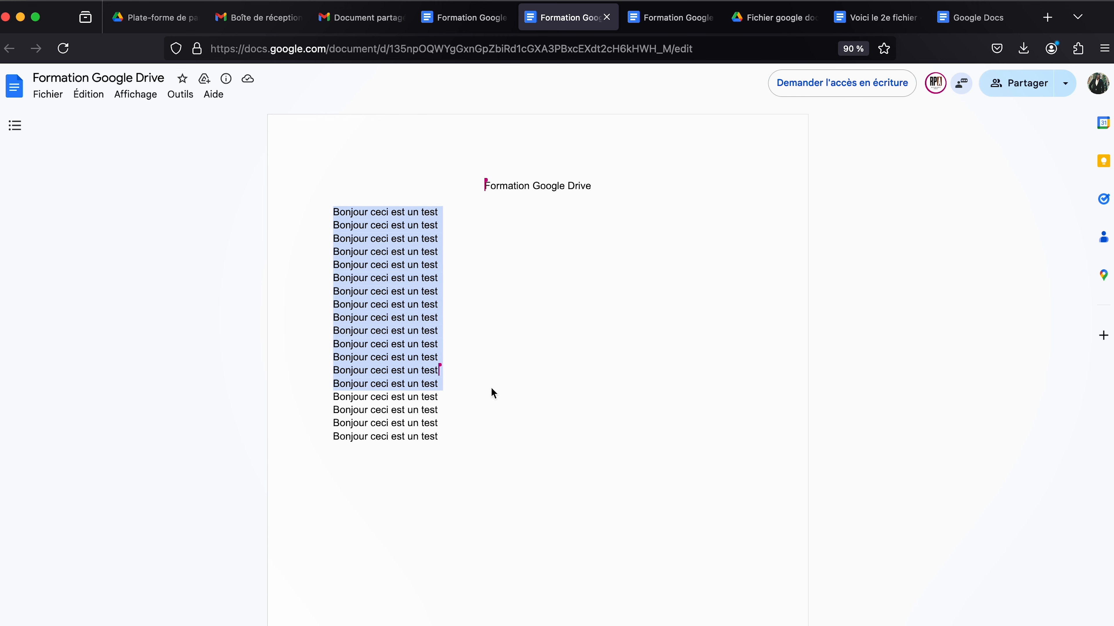
Close the extra tab, check the file's sharing settings in Drive, and return to the read-only document.
left_click(447, 18)
left_click(504, 17)
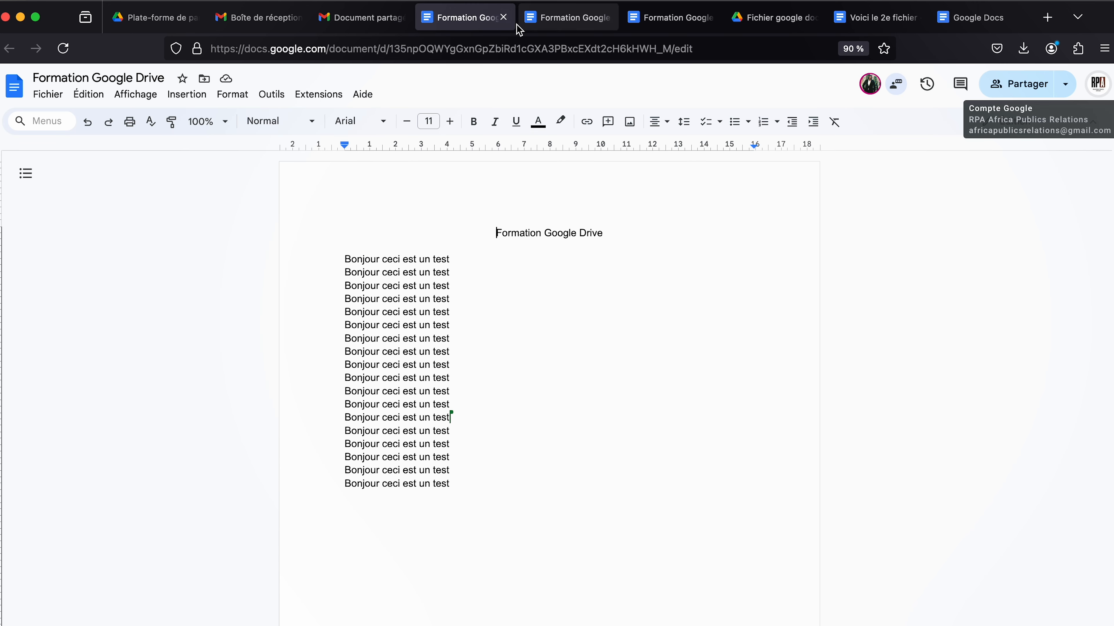
left_click(384, 22)
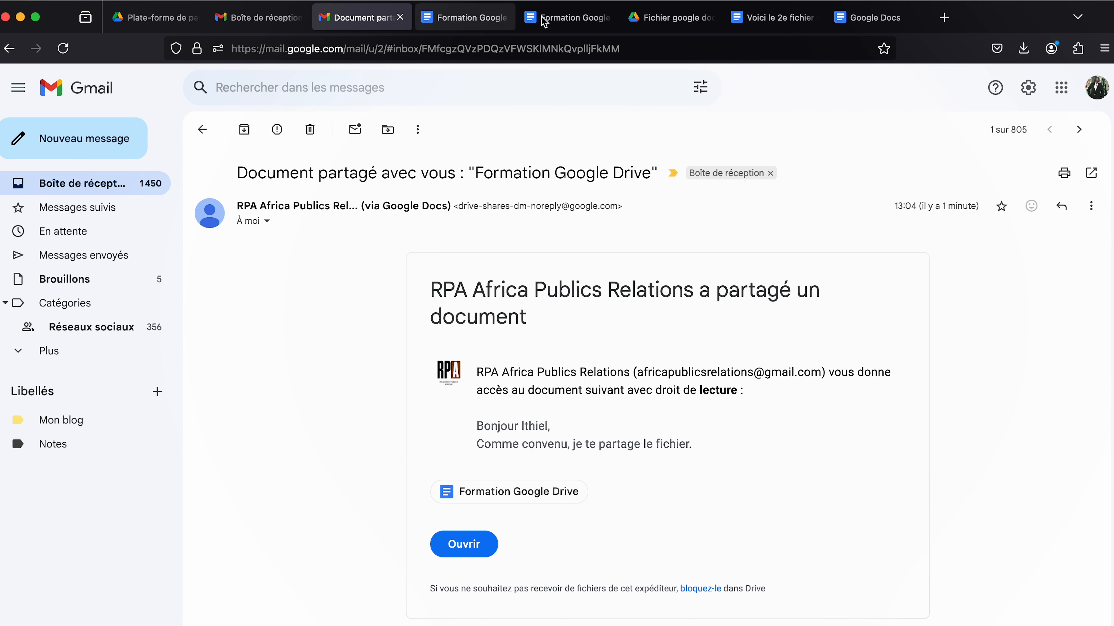
left_click(560, 20)
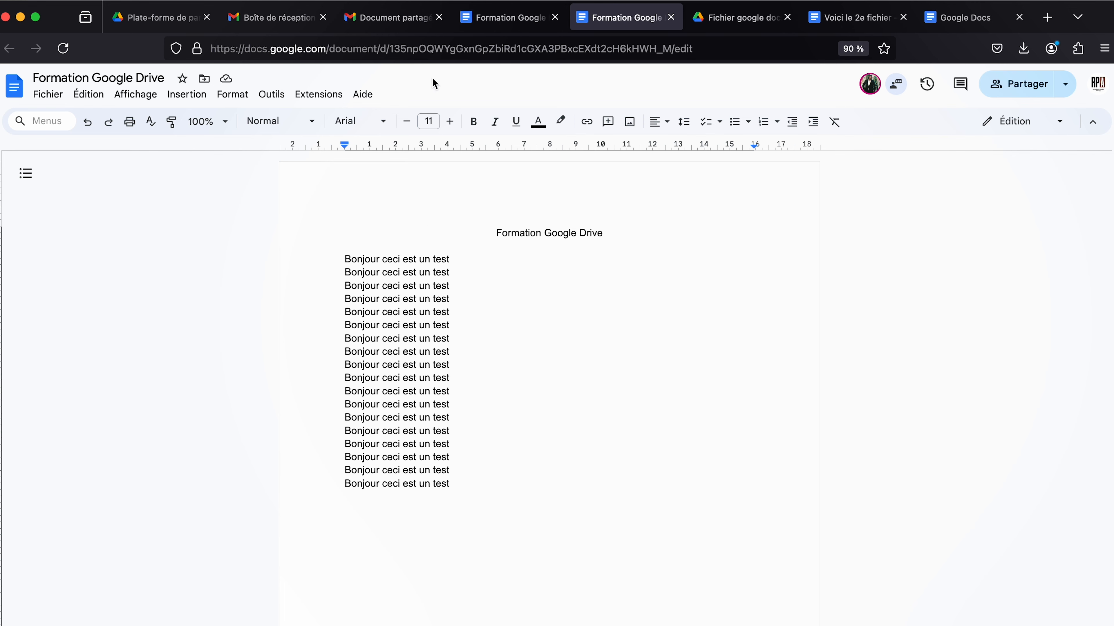
left_click(741, 19)
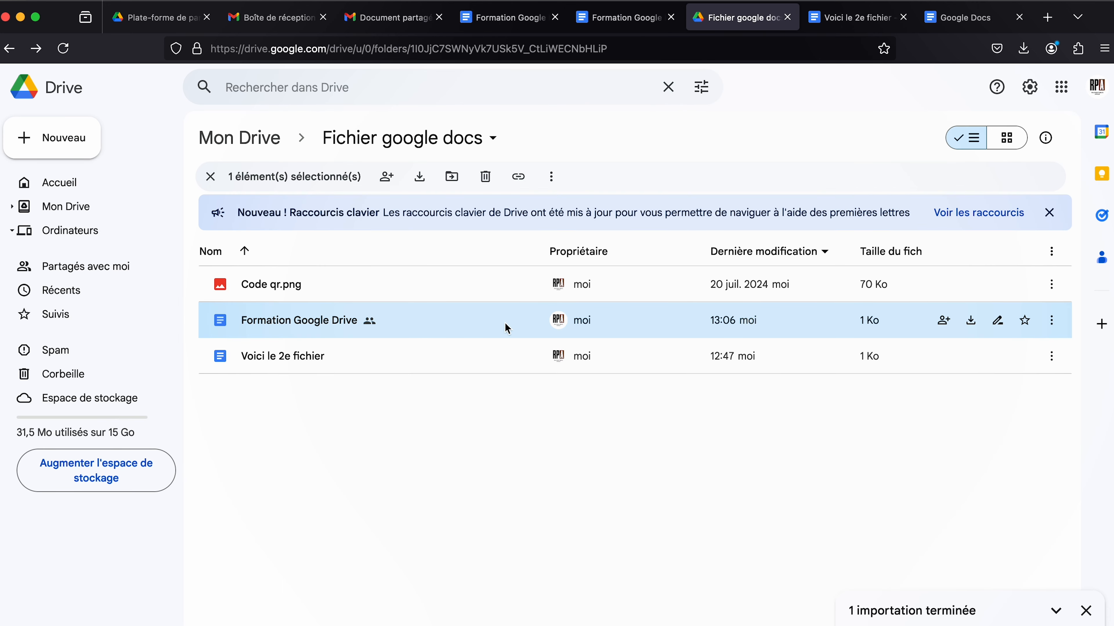
right_click(380, 325)
mouse_move(480, 463)
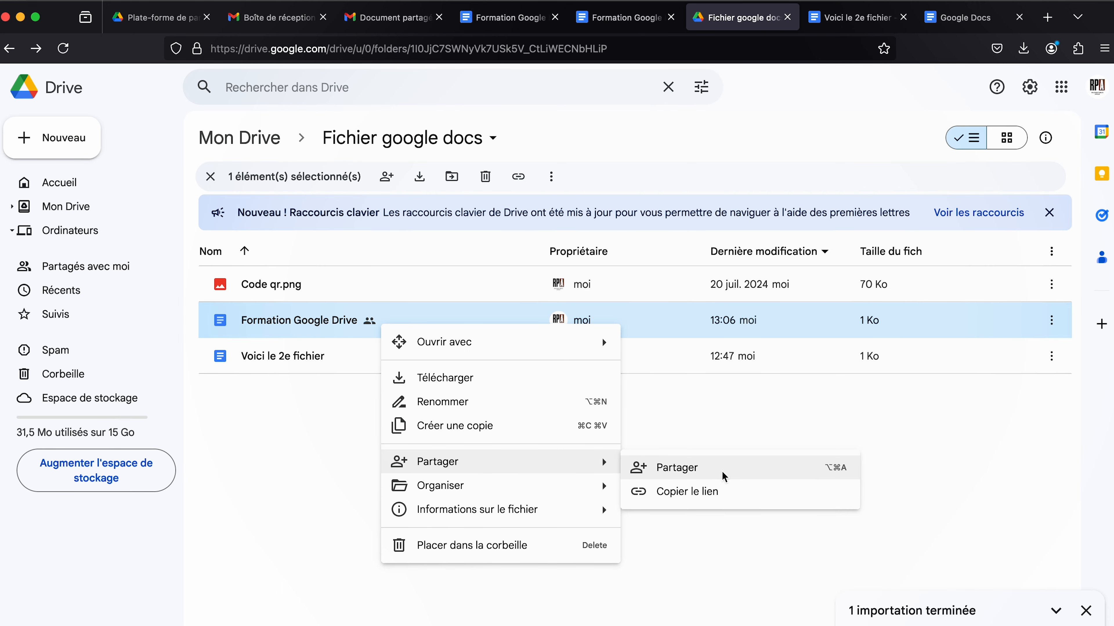
left_click(723, 472)
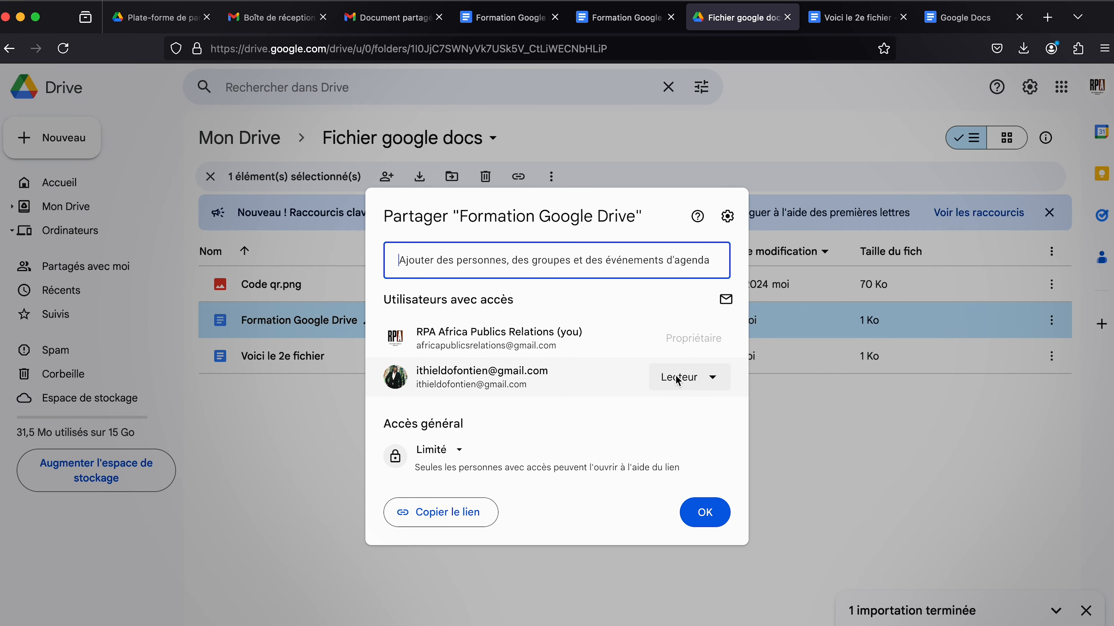
left_click(528, 20)
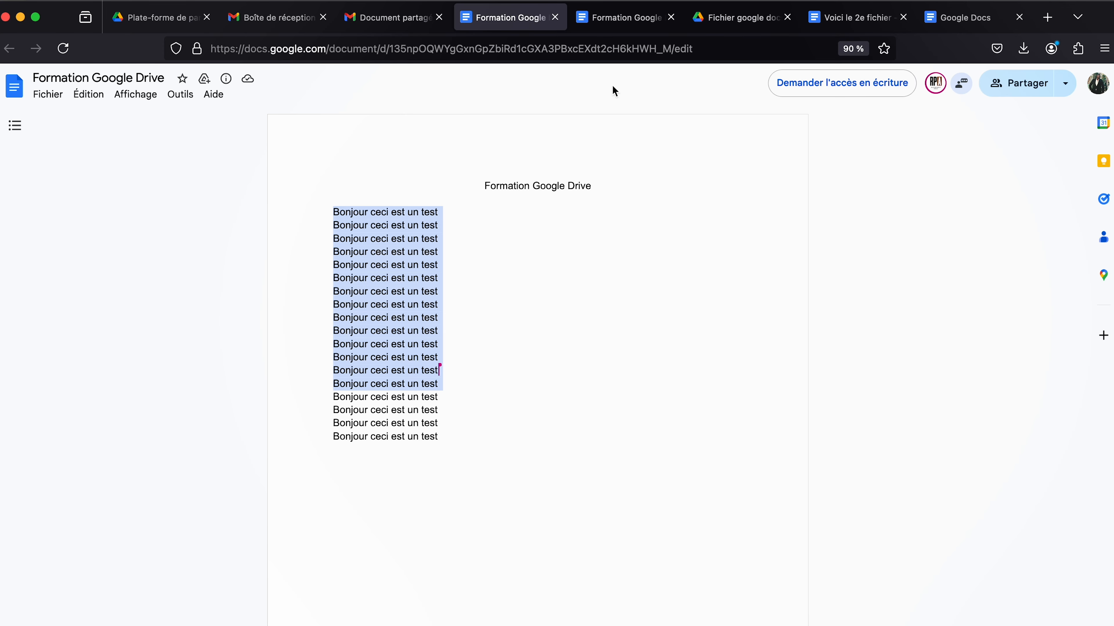
left_click(348, 307)
left_click_drag(441, 307, 346, 266)
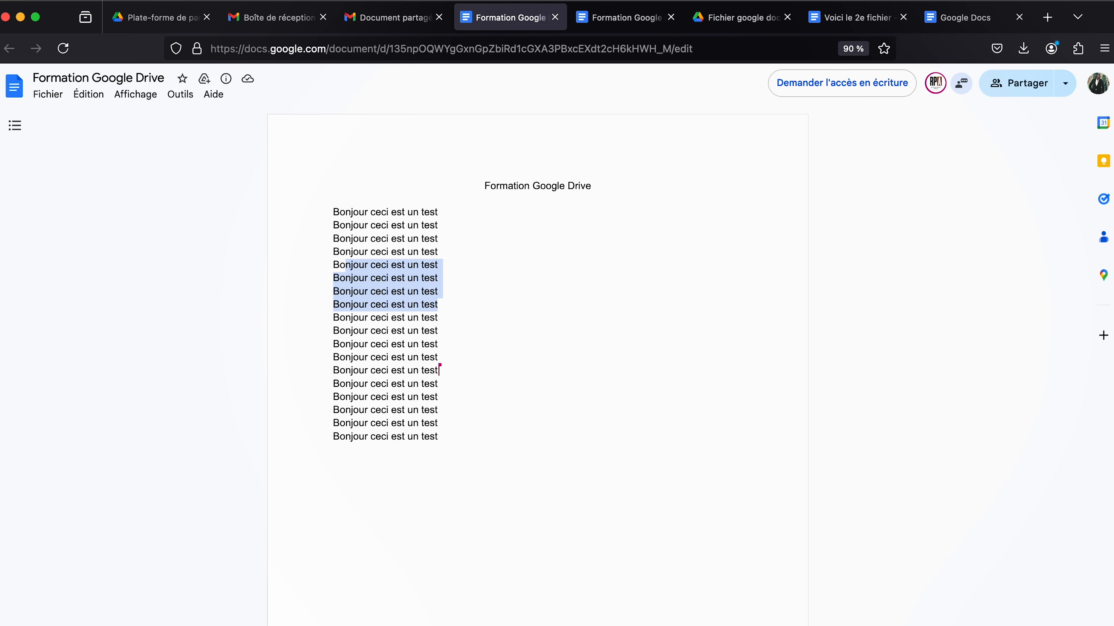
left_click_drag(335, 209, 497, 450)
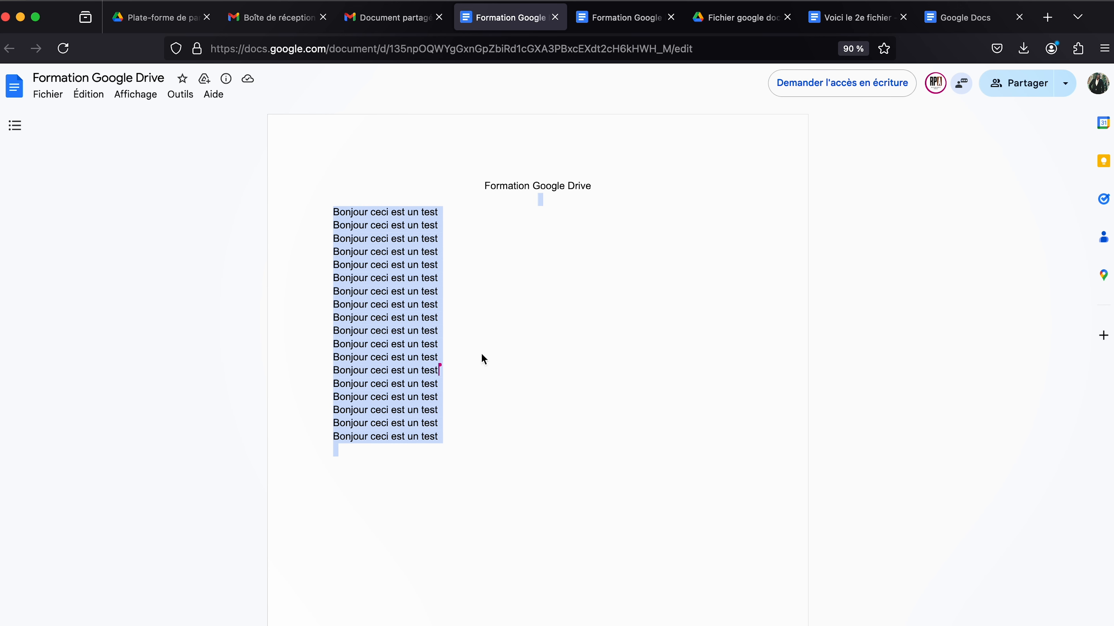
left_click(551, 295)
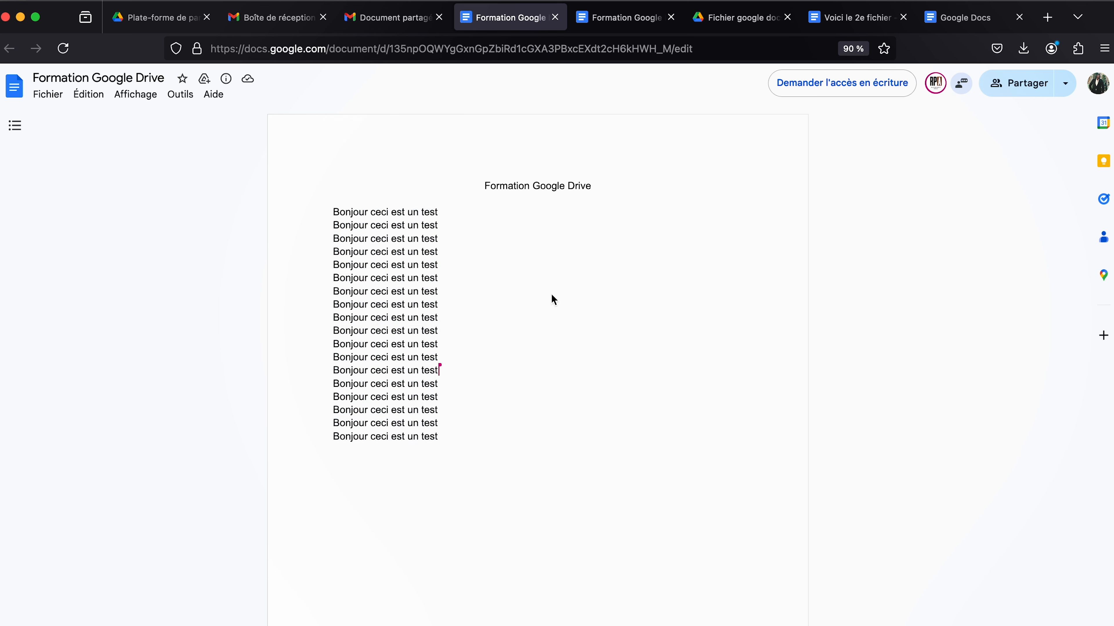
left_click(391, 18)
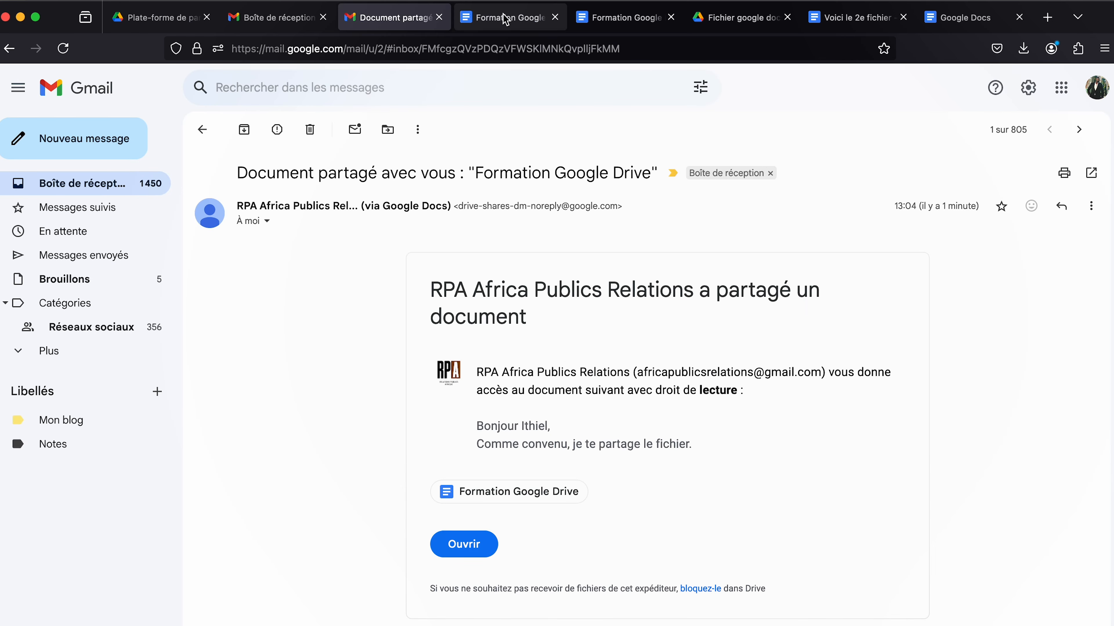
left_click(511, 18)
left_click_drag(472, 222, 222, 224)
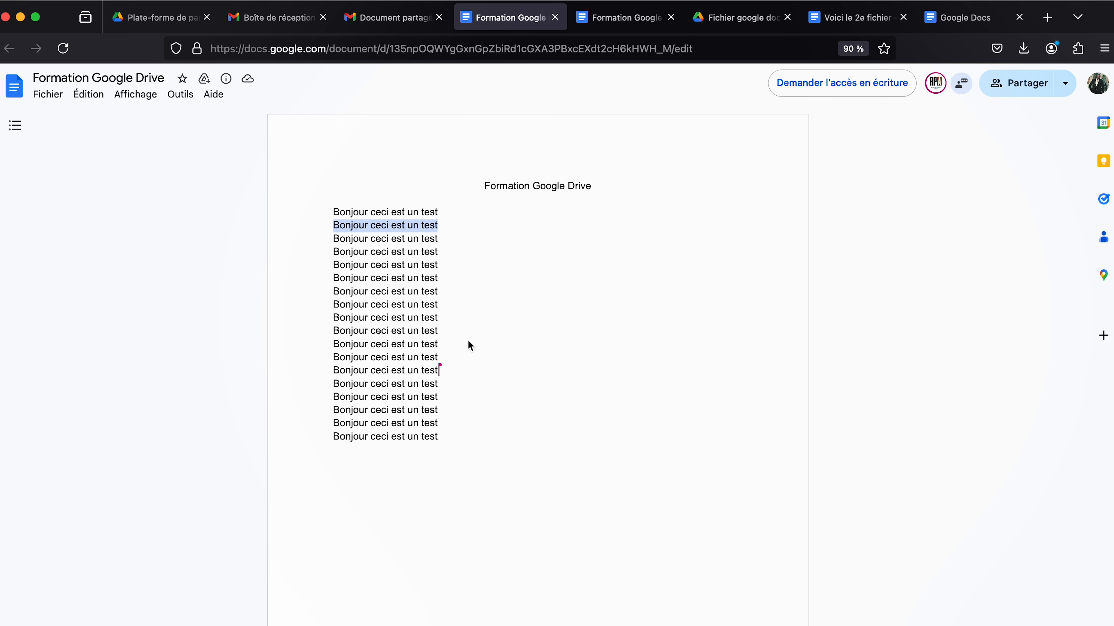
left_click_drag(468, 346, 310, 201)
left_click(511, 285)
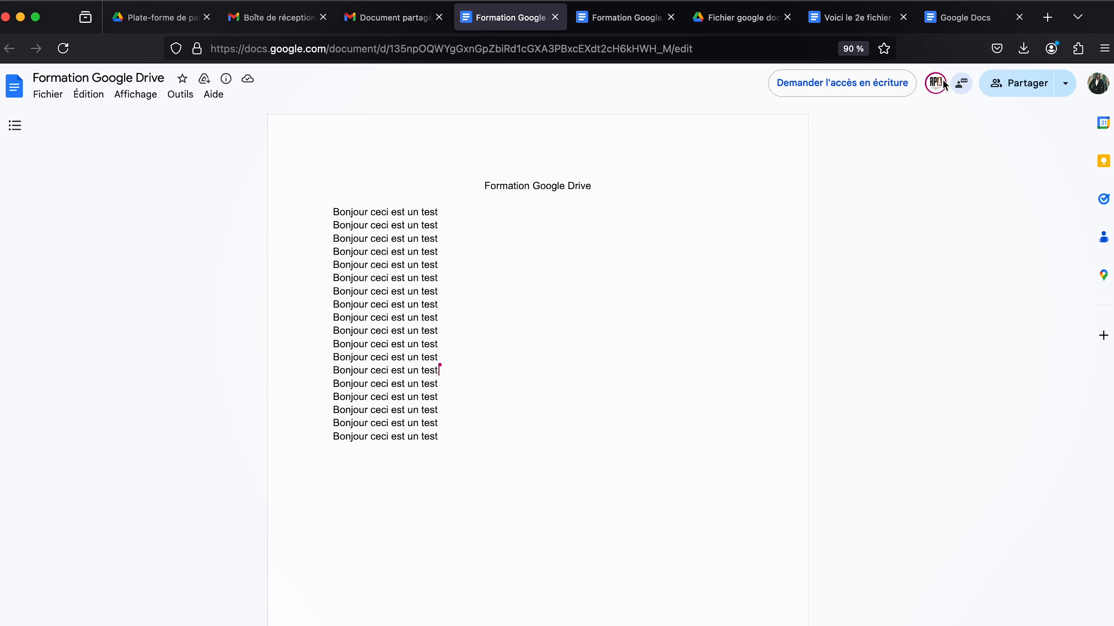
scroll(940, 96, "up", 5)
scroll(940, 96, "up", 5)
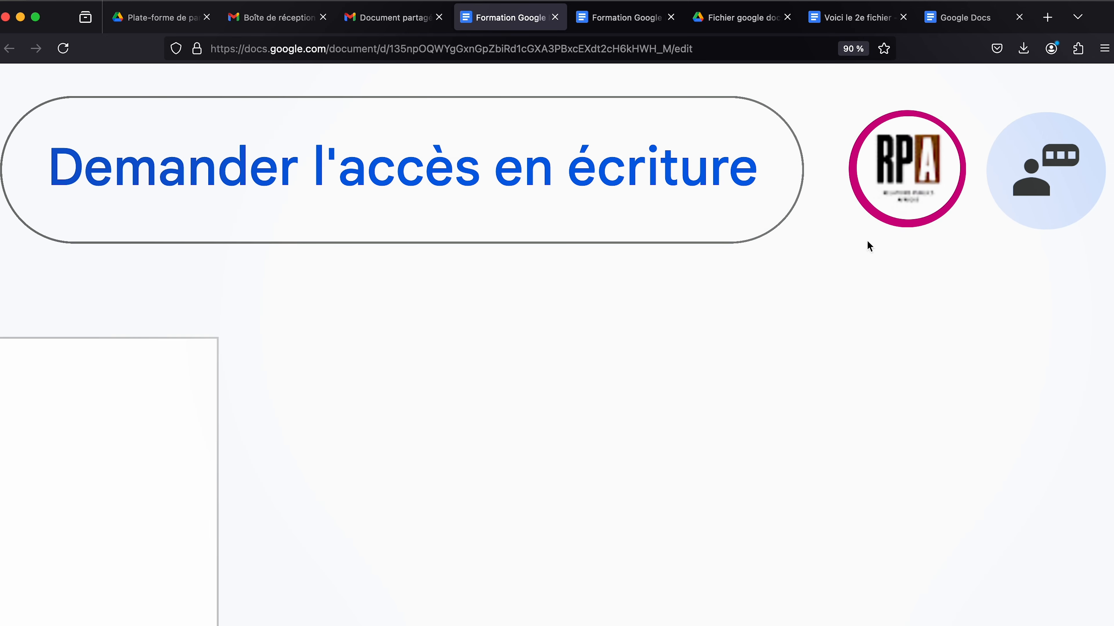
scroll(866, 240, "down", 3)
scroll(867, 241, "down", 5)
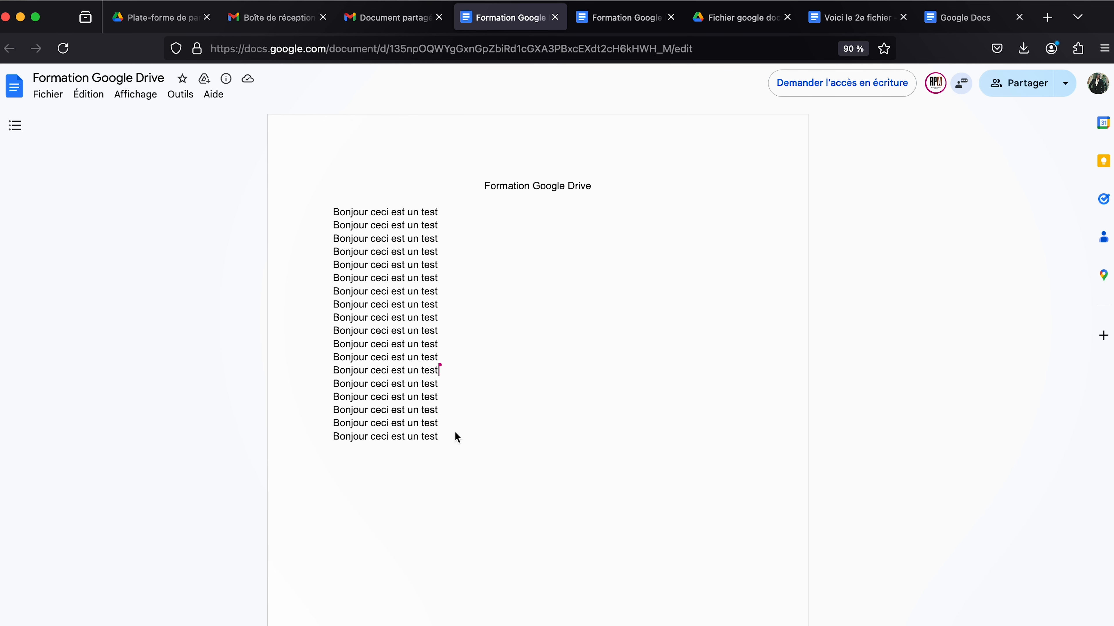
left_click_drag(432, 439, 311, 214)
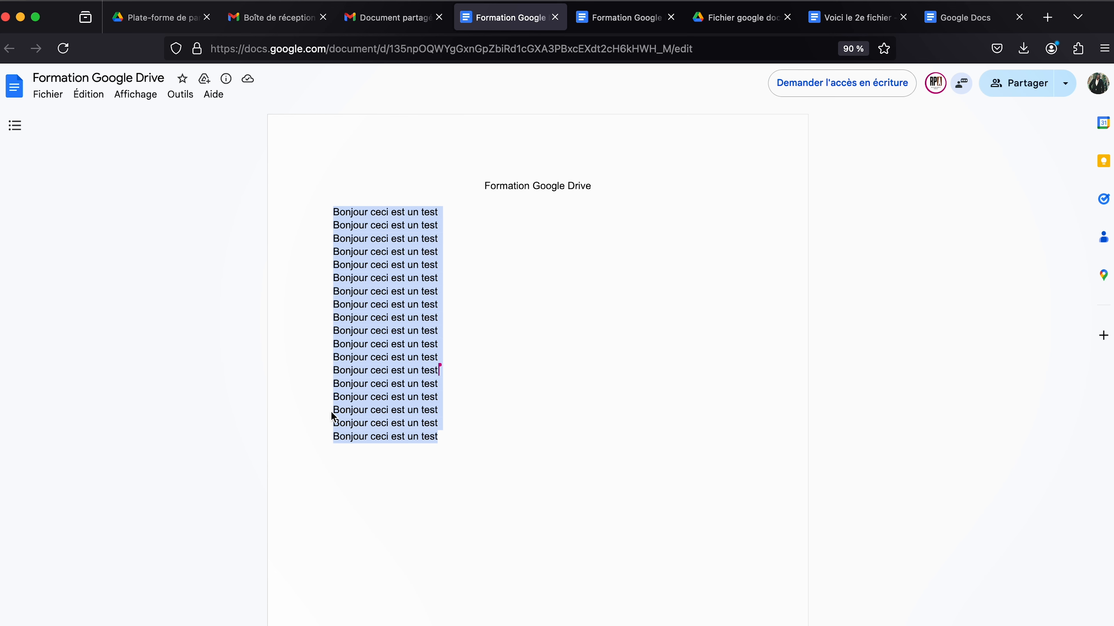
left_click(459, 437)
left_click_drag(445, 435, 324, 256)
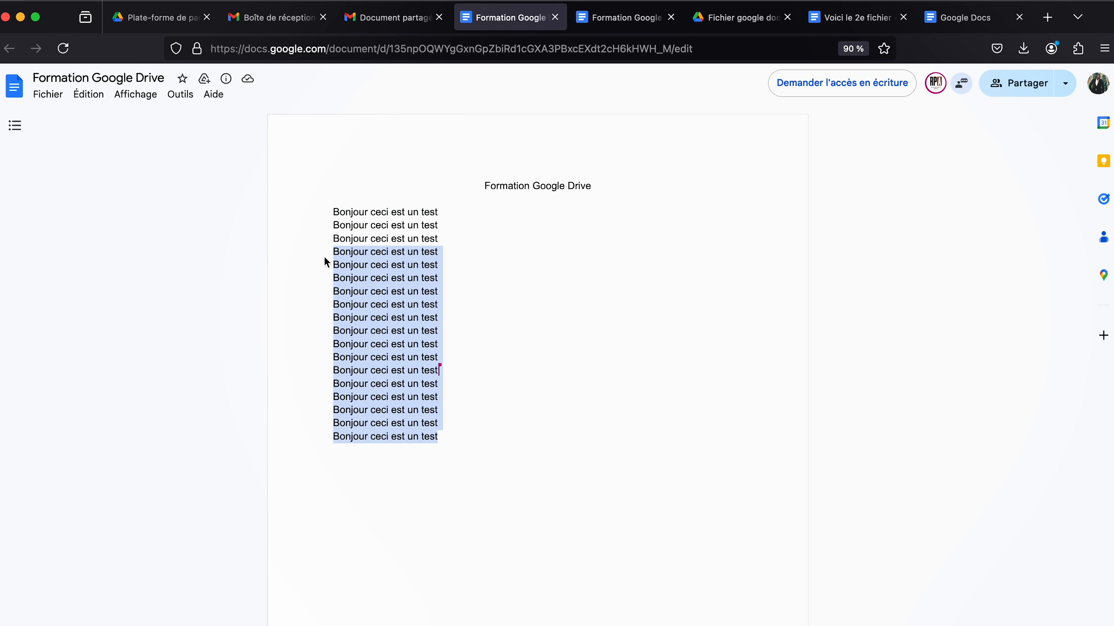
In the owner's editable copy, select lines 10 to 18.
left_click(631, 21)
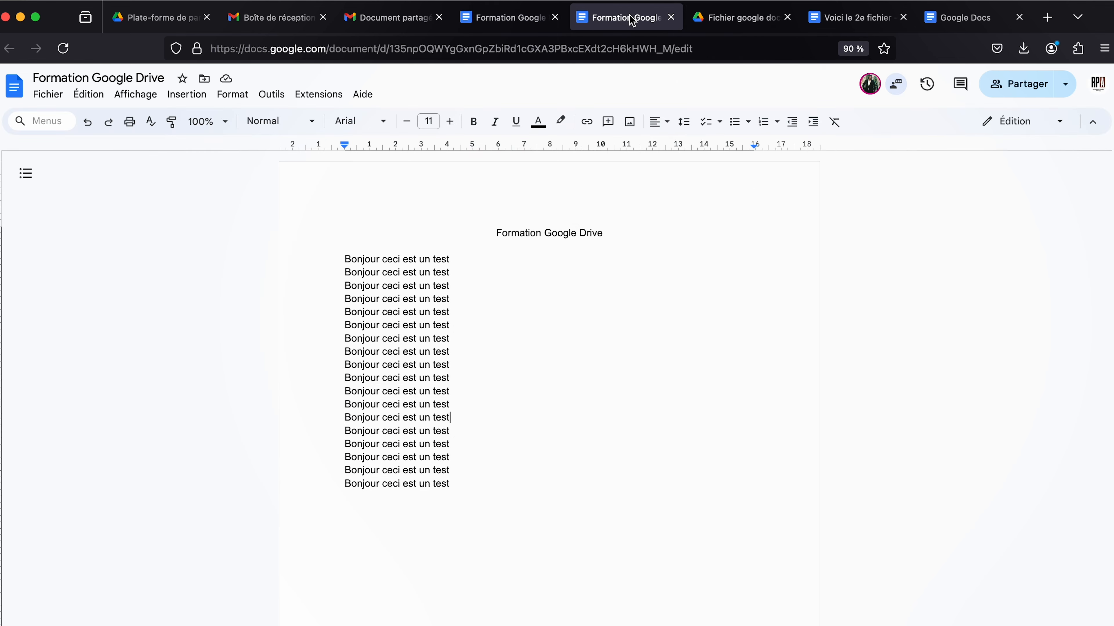
left_click_drag(450, 484, 343, 252)
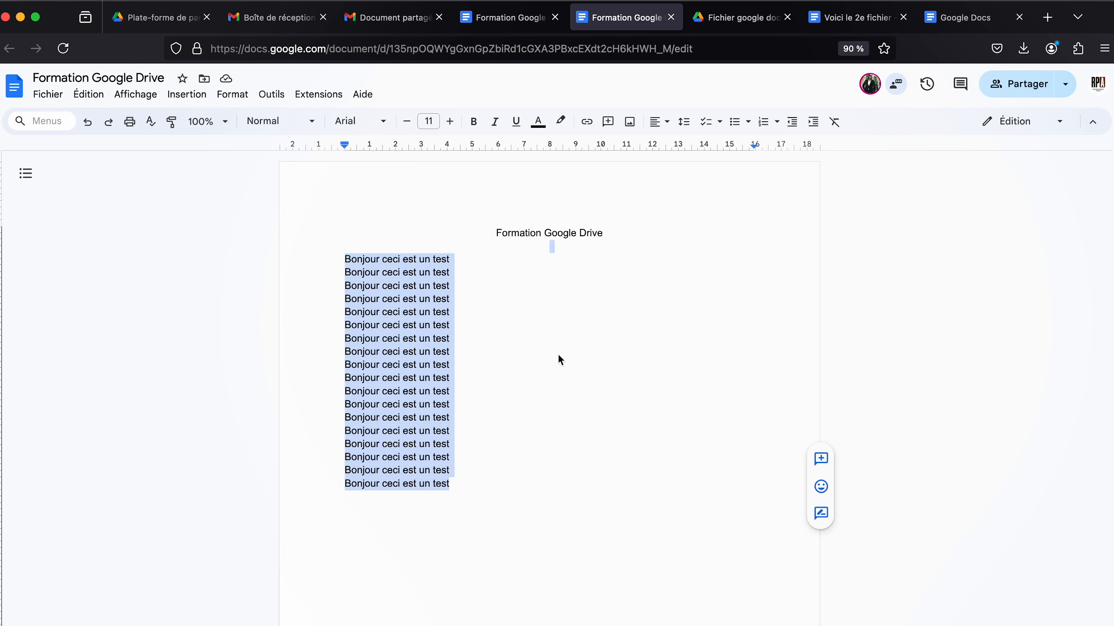
left_click(557, 354)
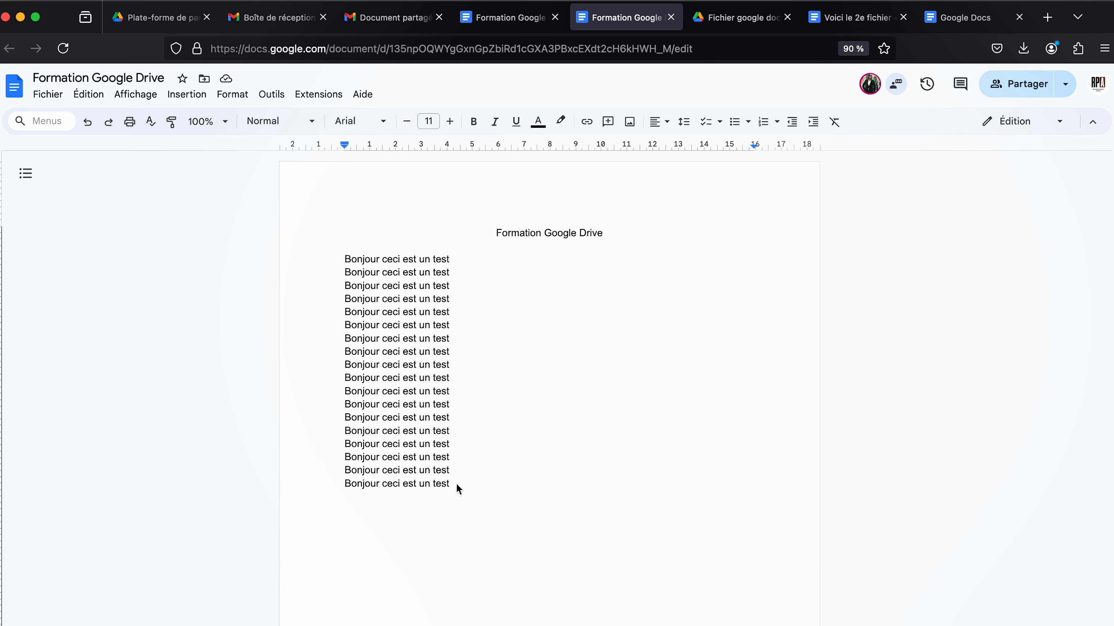
left_click_drag(450, 483, 288, 386)
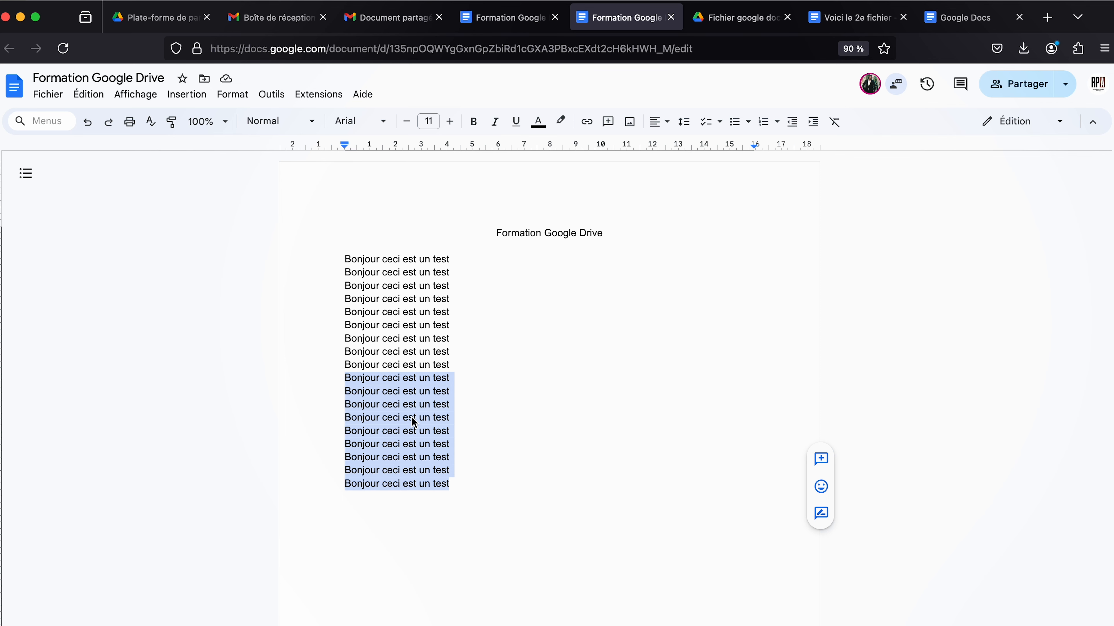
In the read-only copy, view the owner's pink highlight on lines 10 to 18.
left_click(508, 21)
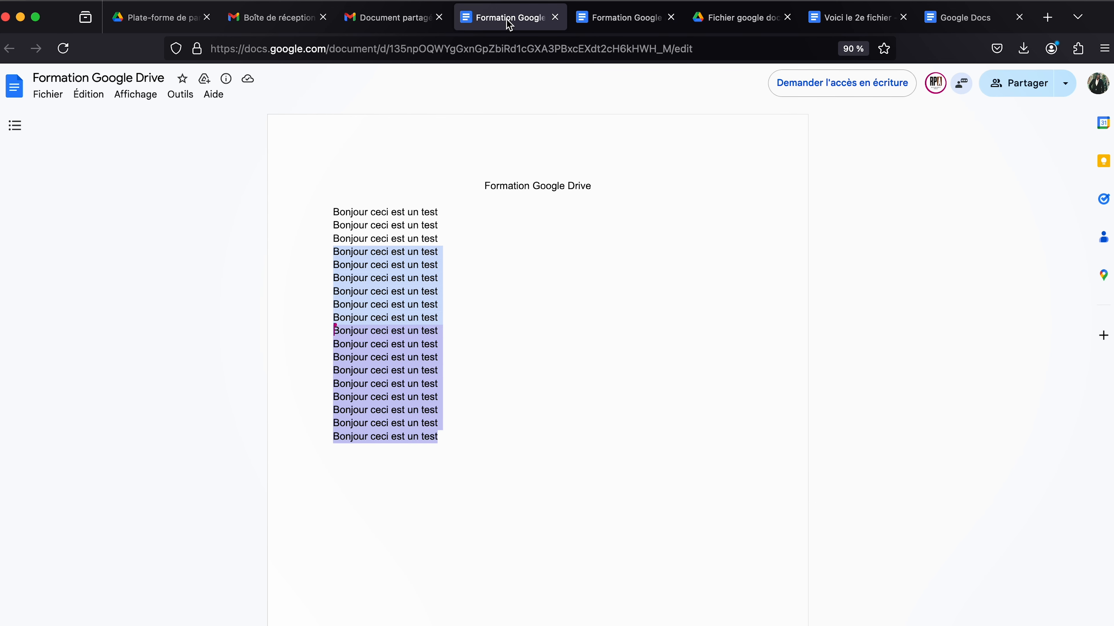
left_click(578, 410)
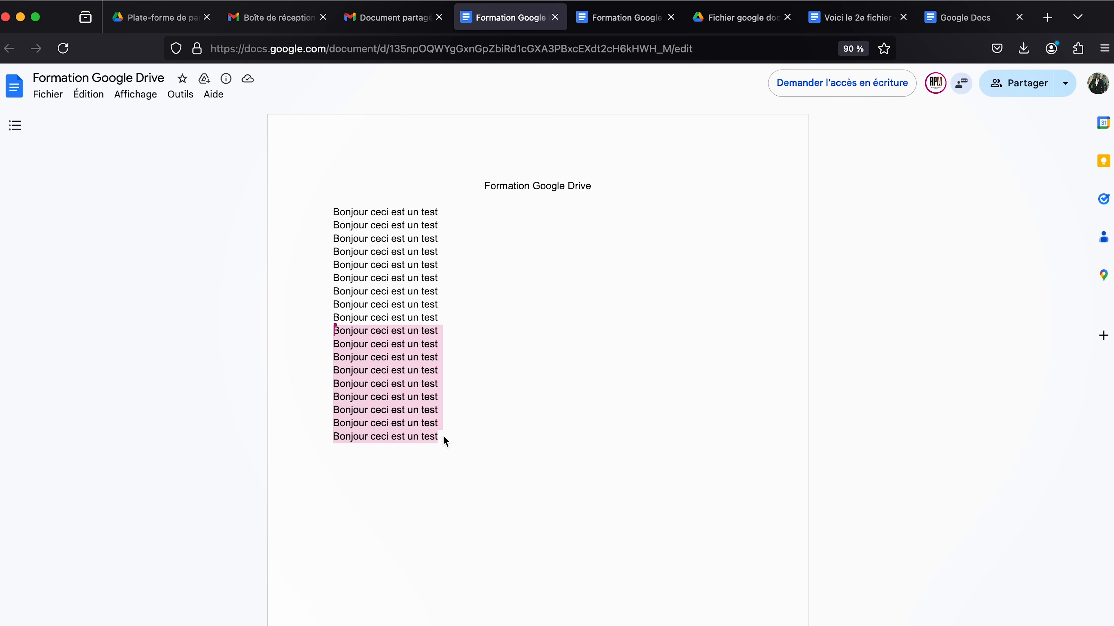
left_click_drag(441, 437, 324, 332)
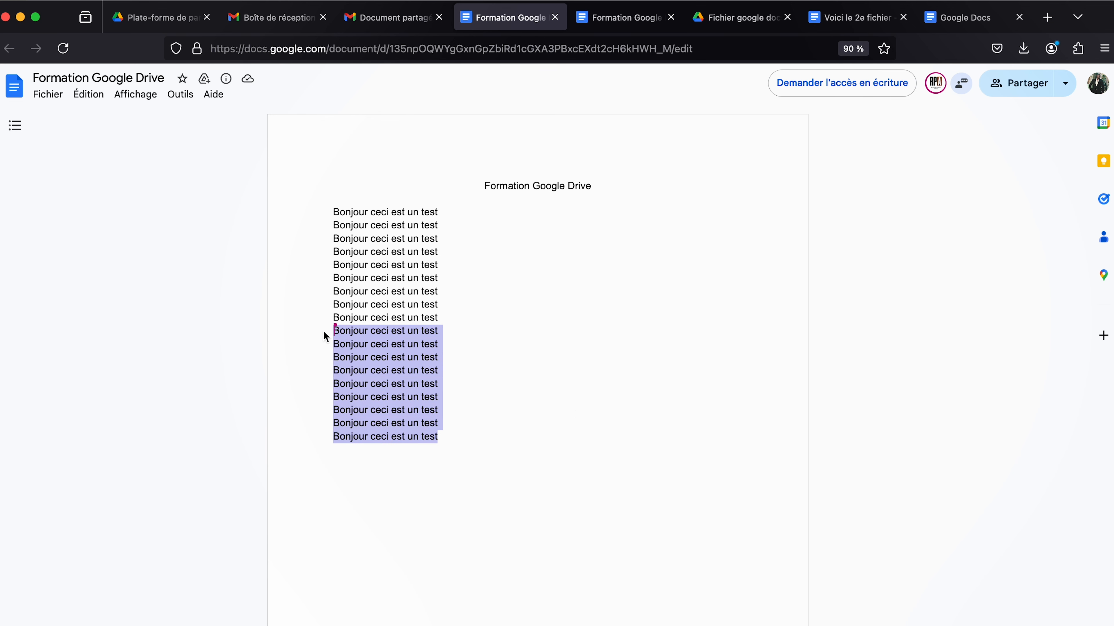
left_click(355, 334)
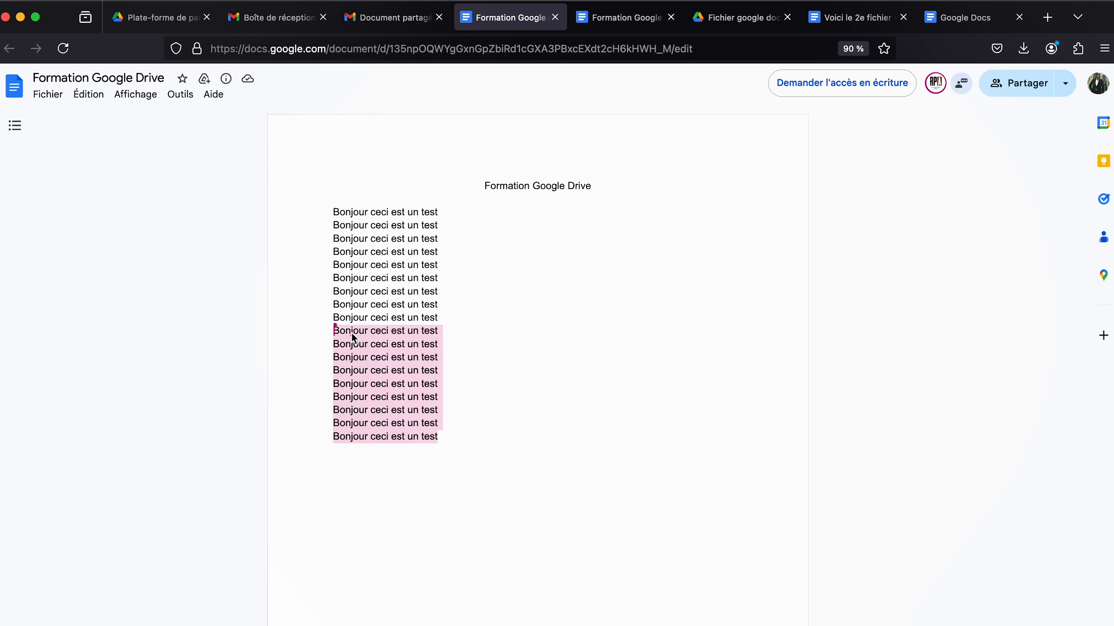
Extend the owner's selection up to line 9 and compare it in the read-only copy.
left_click(609, 19)
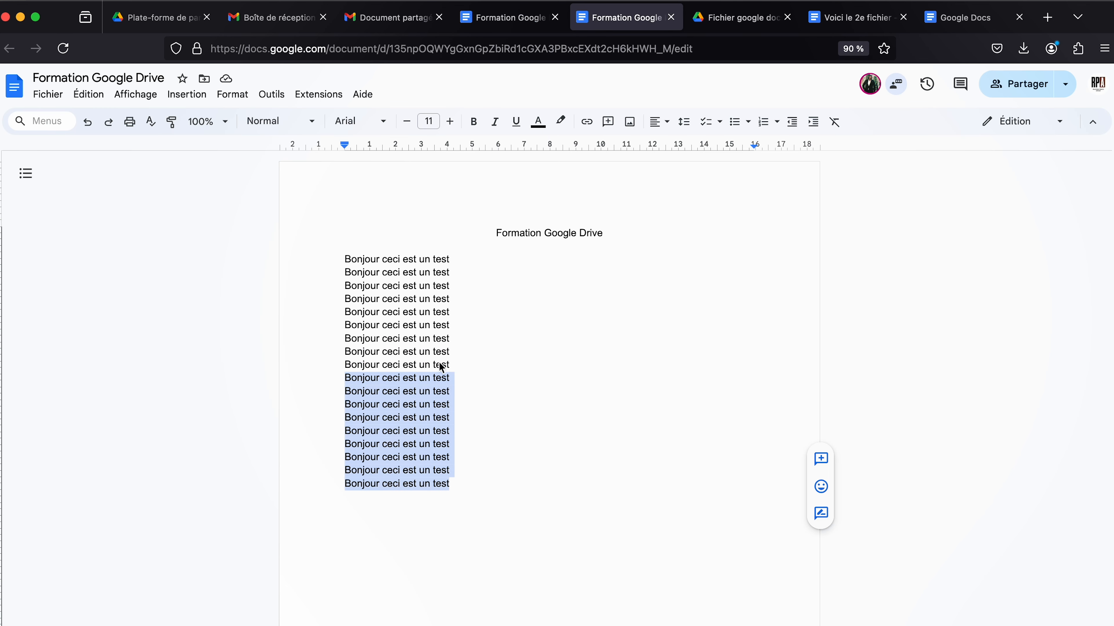
left_click(346, 367, "shift")
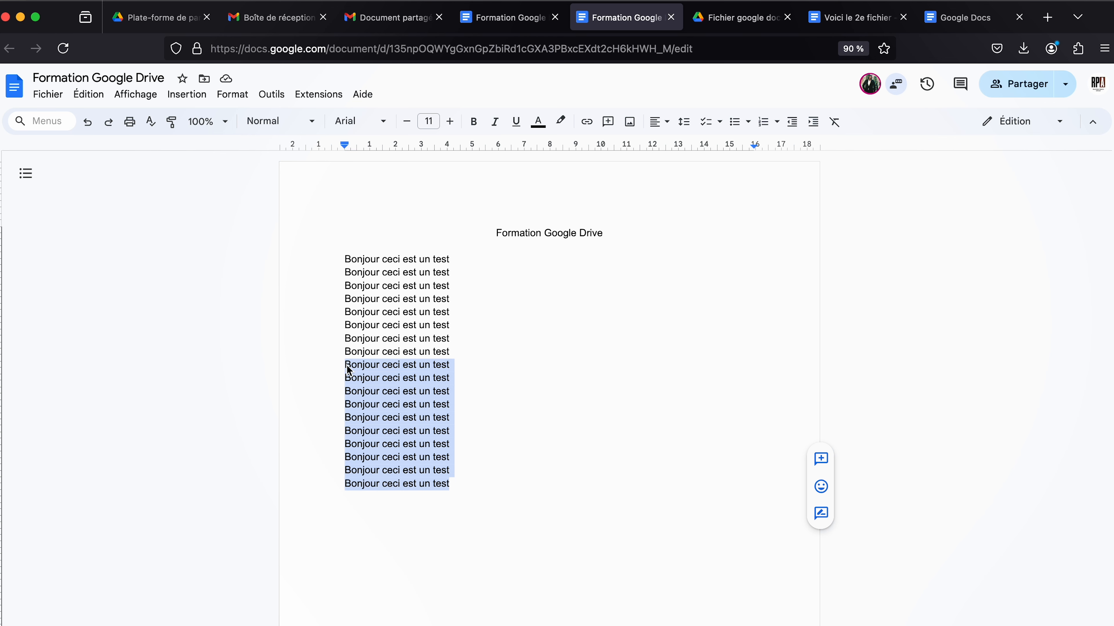
left_click(512, 21)
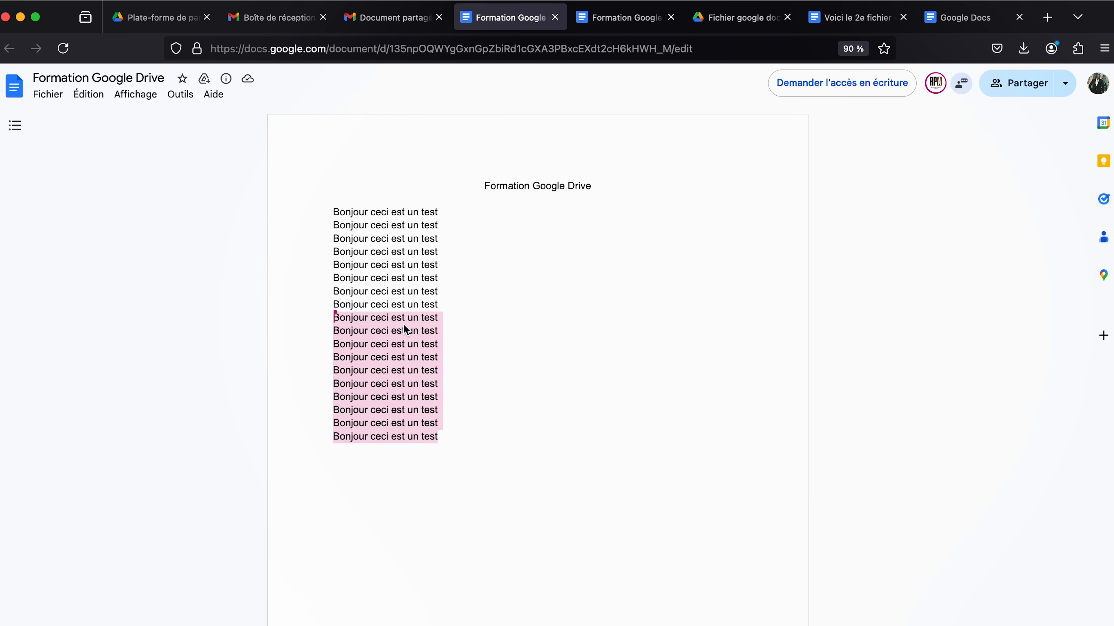